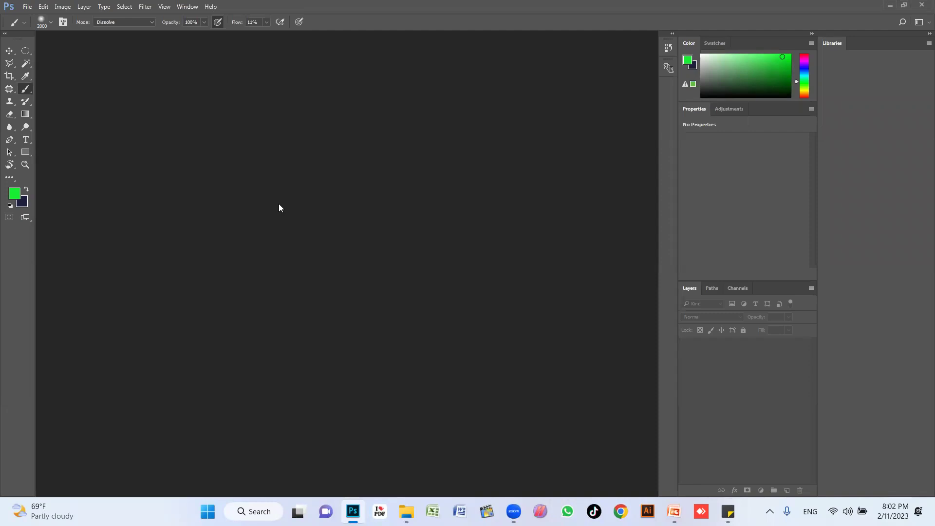
Create a new 2000 × 2000 px document with a white background
key("ctrl+n")
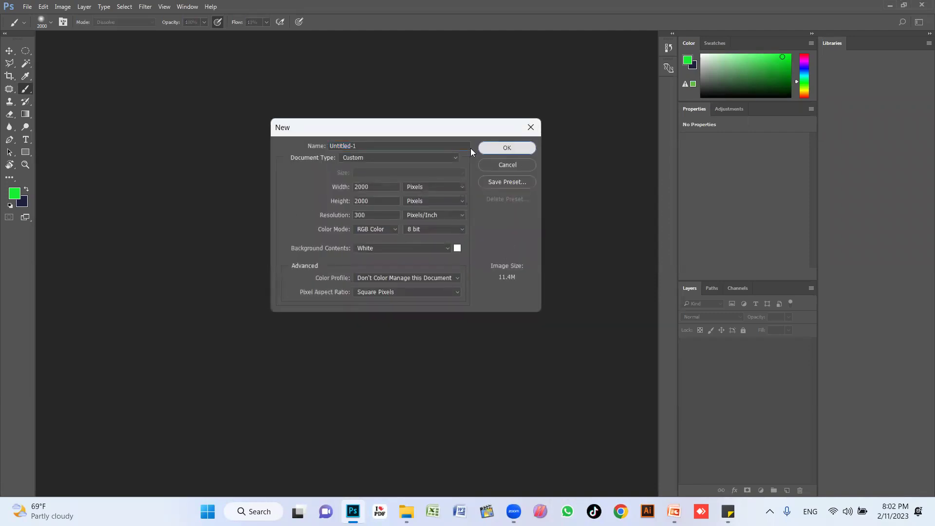
key("Return")
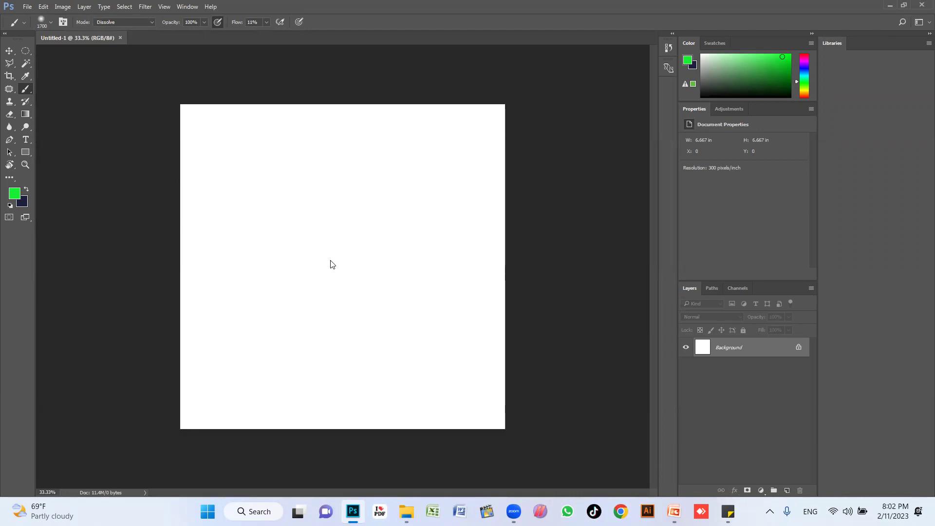
Shrink the brush size using the bracket keys
key("bracketleft")
key("bracketleft")
key("bracketleft")
key("bracketleft")
key("bracketleft")
key("bracketleft")
key("bracketright")
key("bracketright")
key("bracketright")
key("bracketleft")
key("bracketleft")
key("bracketleft")
key("bracketleft")
key("bracketleft")
key("bracketleft")
key("bracketleft")
key("bracketleft")
key("bracketleft")
key("bracketright")
key("bracketright")
key("bracketright")
key("bracketleft")
key("bracketleft")
key("bracketleft")
key("bracketleft")
key("bracketleft")
key("bracketright")
key("bracketright")
key("bracketright")
key("bracketright")
key("bracketright")
key("bracketright")
key("bracketright")
key("bracketright")
key("bracketleft")
key("bracketleft")
key("bracketleft")
key("bracketleft")
Set the foreground painting colour to a pink-red
left_click(14, 193)
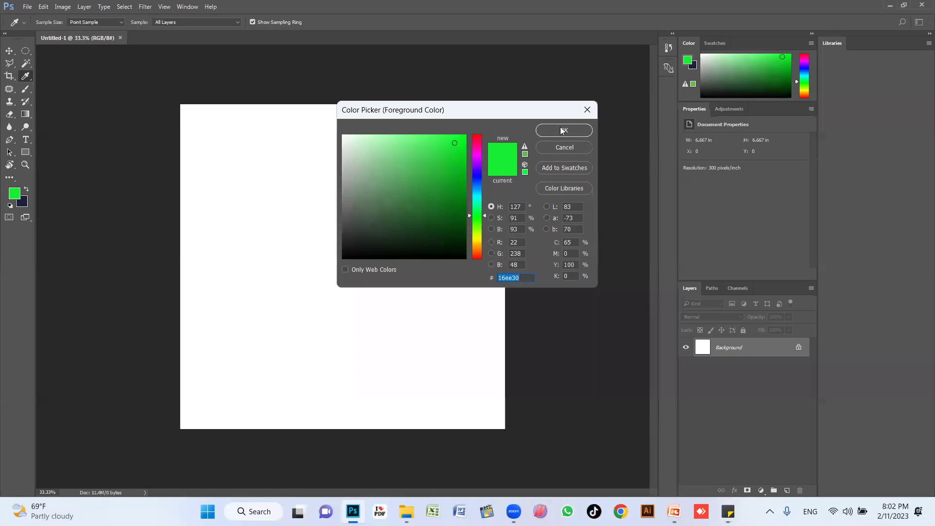
left_click(476, 142)
left_click(463, 159)
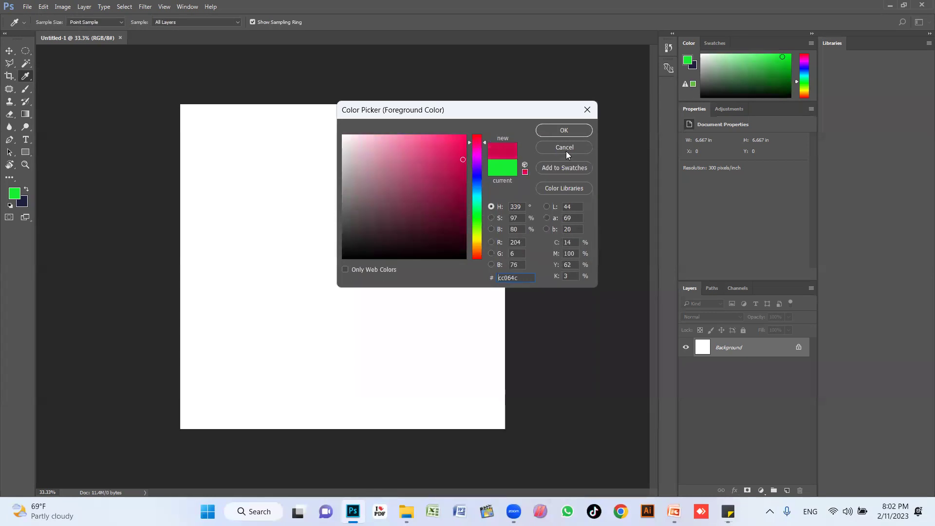
left_click(553, 131)
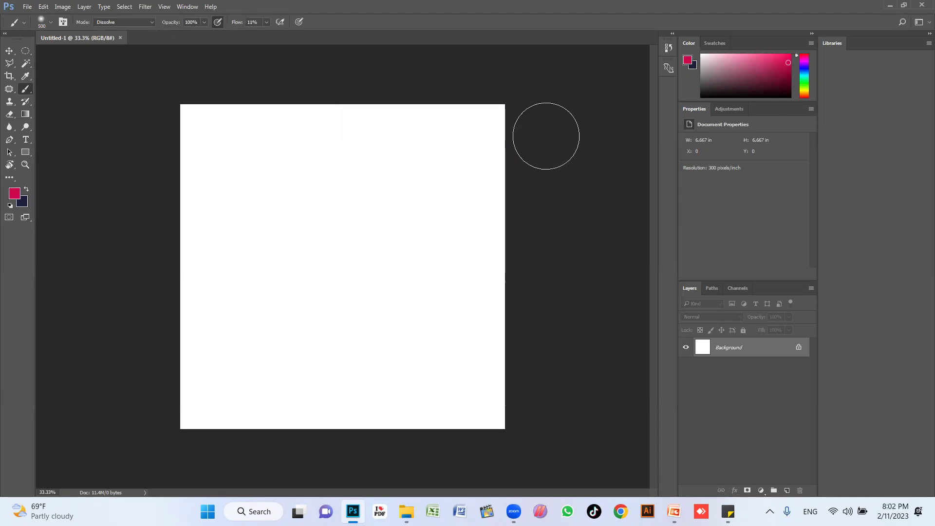
left_click_drag(215, 311, 383, 185)
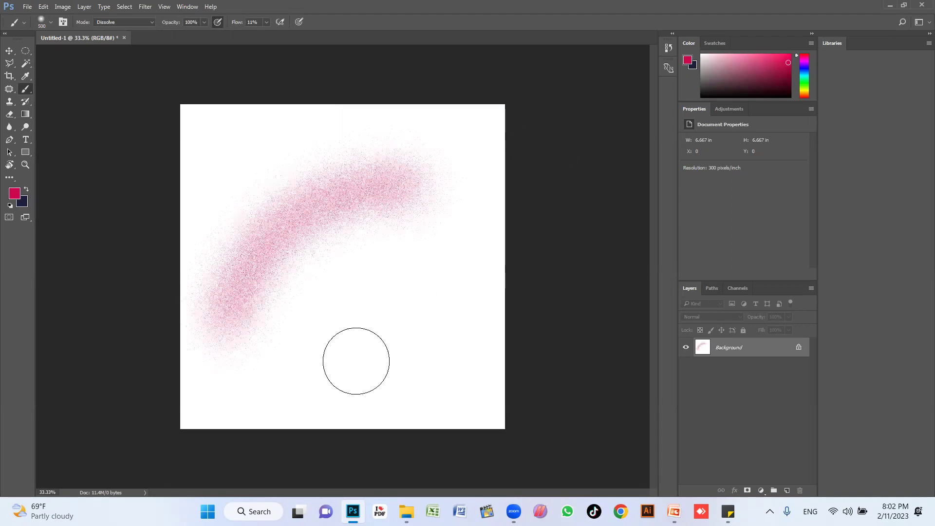
left_click_drag(287, 385, 455, 216)
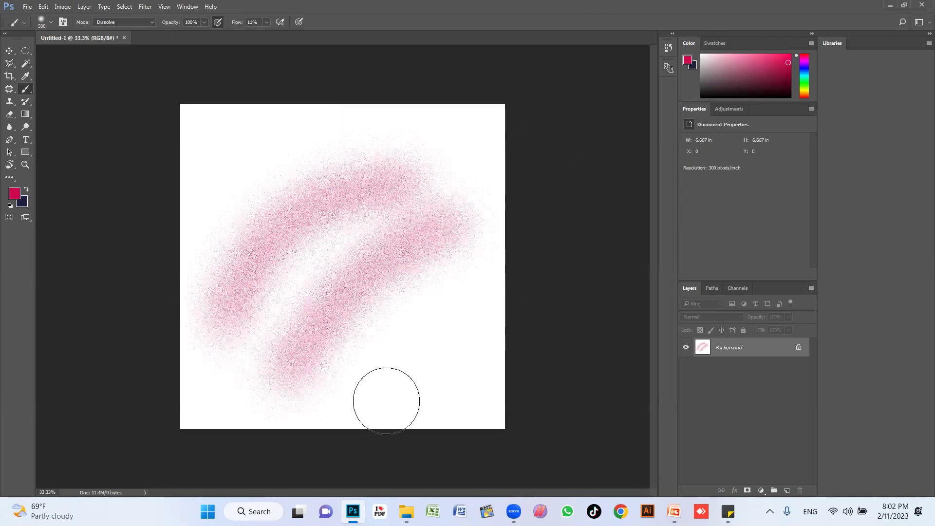
left_click_drag(386, 401, 523, 220)
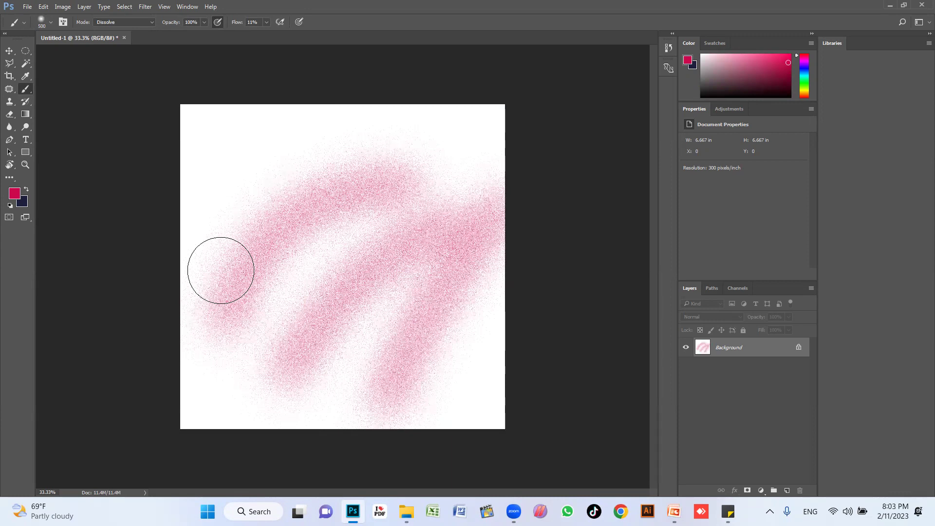
mouse_move(238, 161)
left_mouse_down()
mouse_move(223, 217)
mouse_move(256, 132)
mouse_move(302, 156)
mouse_move(261, 166)
mouse_move(313, 236)
mouse_move(229, 428)
mouse_move(203, 339)
mouse_move(188, 73)
mouse_move(501, 94)
mouse_move(486, 438)
mouse_move(108, 422)
mouse_move(484, 224)
left_mouse_up()
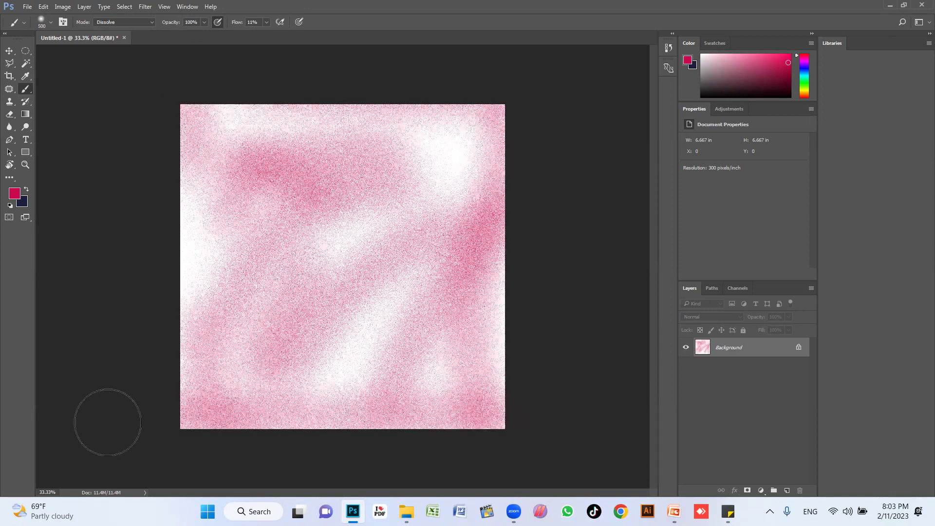
key("ctrl+z")
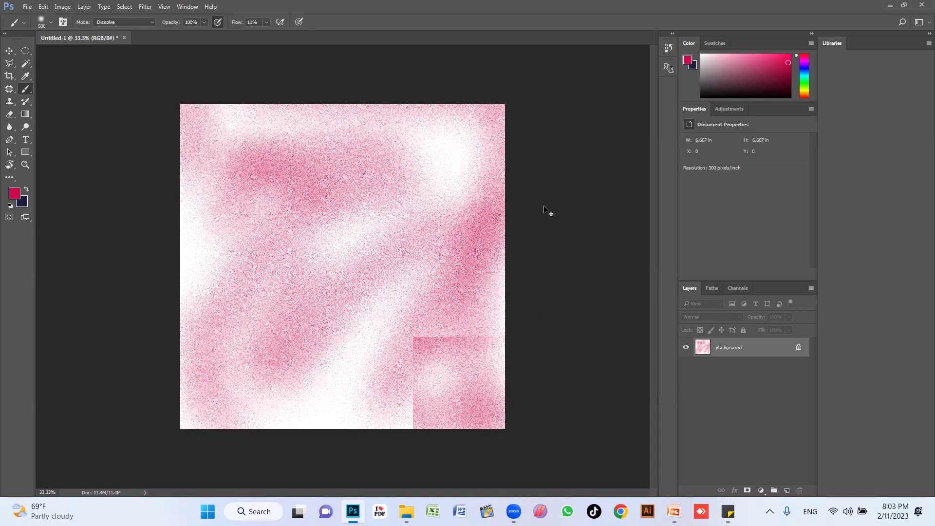
key("ctrl+z")
key("ctrl+z")
key("ctrl+z")
key("ctrl+z")
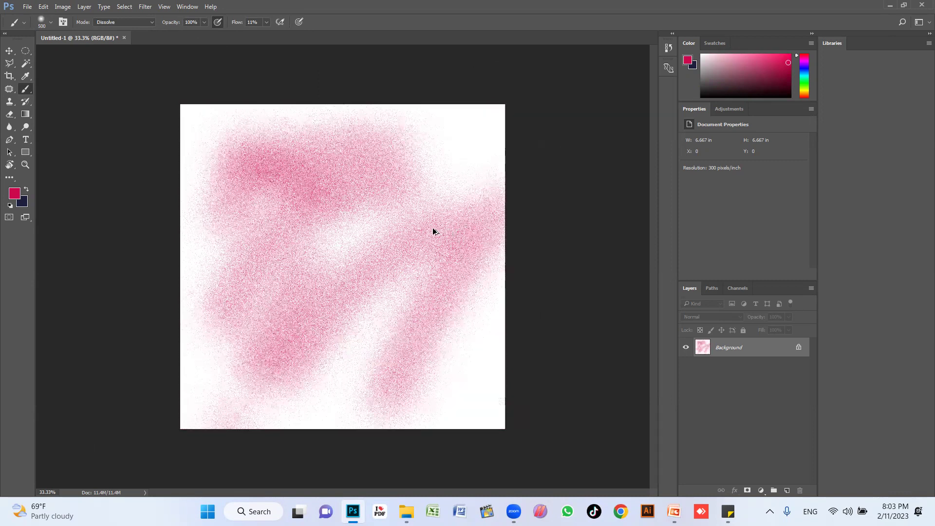
key("ctrl+z")
key("ctrl+z")
key("ctrl+z")
key("ctrl+z")
key("ctrl+z")
key("ctrl+z")
key("ctrl+z")
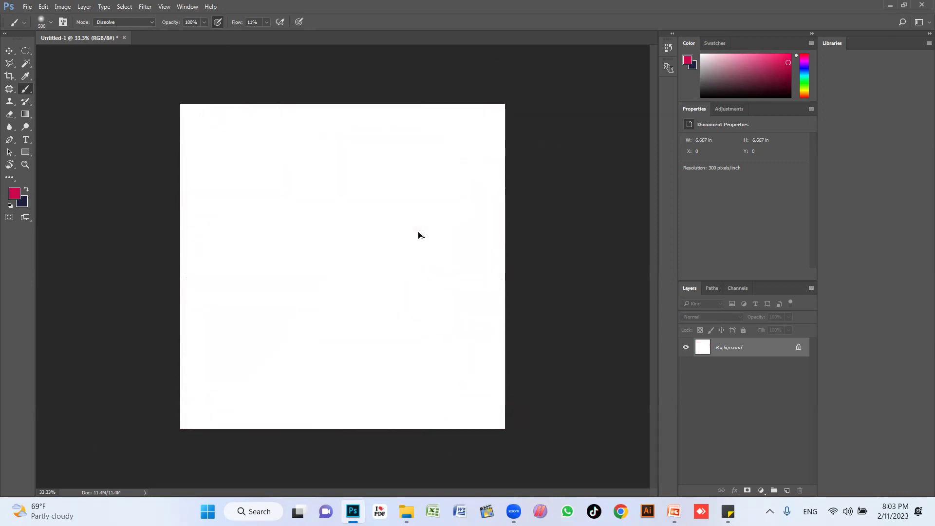
key("ctrl+z")
Change the foreground colour to dark maroon and bring up the brush Mode list
left_click(14, 194)
left_click_drag(439, 159, 448, 205)
left_click(554, 131)
left_click(148, 23)
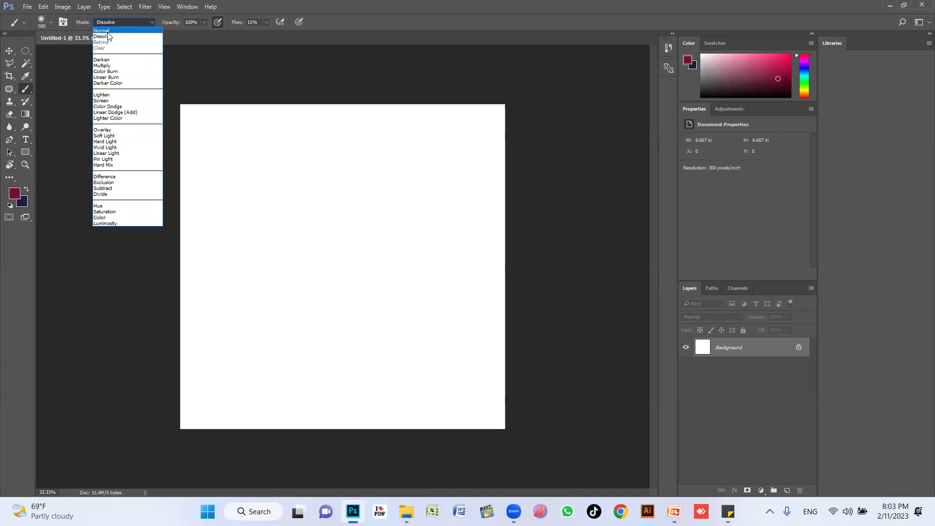
Switch the brush to Normal mode and paint maroon strokes across the canvas
left_click(101, 30)
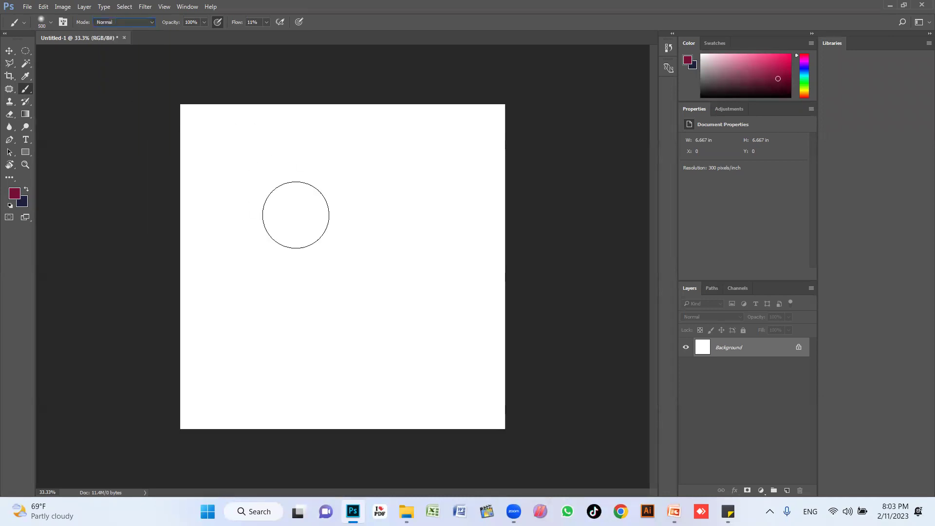
mouse_move(273, 279)
left_mouse_down()
mouse_move(334, 207)
mouse_move(339, 223)
mouse_move(279, 365)
mouse_move(386, 196)
mouse_move(342, 280)
mouse_move(378, 336)
mouse_move(438, 191)
mouse_move(346, 296)
mouse_move(233, 394)
mouse_move(243, 184)
mouse_move(287, 240)
mouse_move(335, 201)
left_mouse_up()
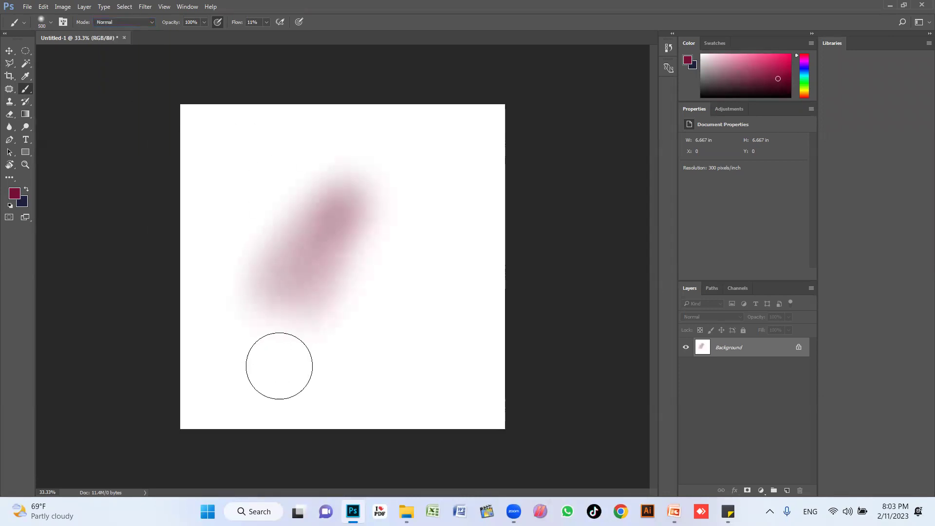
left_click(15, 194)
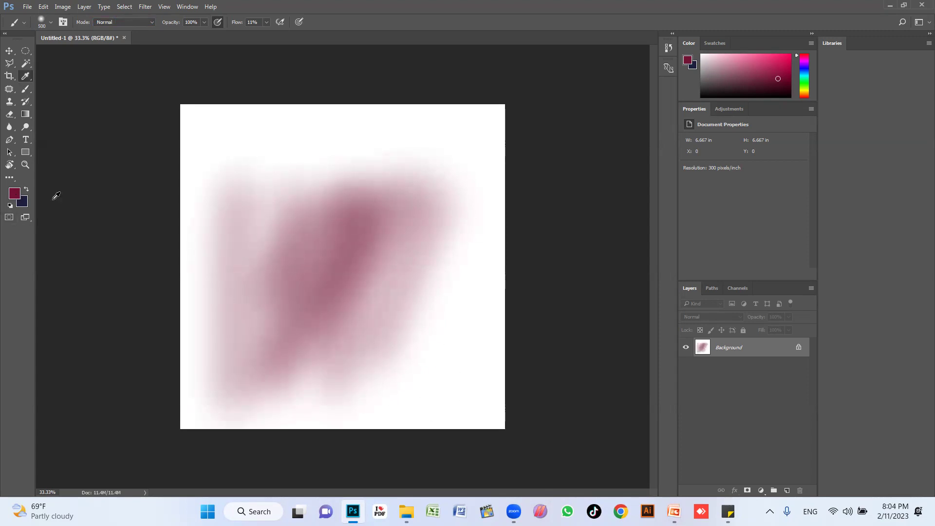
left_click(563, 130)
mouse_move(507, 307)
left_mouse_down()
mouse_move(482, 328)
mouse_move(451, 388)
mouse_move(464, 250)
mouse_move(353, 396)
mouse_move(329, 396)
mouse_move(444, 402)
mouse_move(516, 329)
mouse_move(477, 132)
mouse_move(351, 119)
mouse_move(290, 131)
mouse_move(305, 167)
mouse_move(194, 146)
mouse_move(229, 229)
mouse_move(224, 60)
left_mouse_up()
Lower brush flow to about 36% and paint maroon over the upper left and edges
left_click(267, 22)
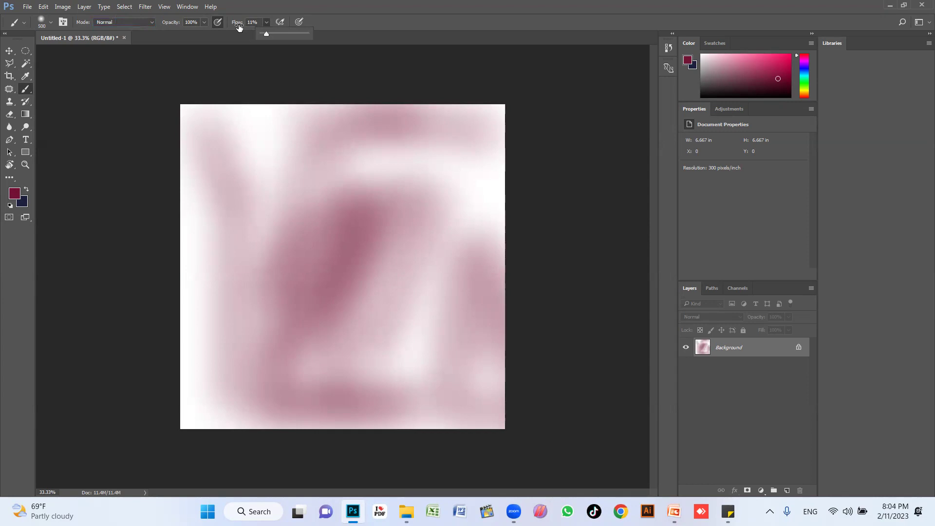
left_click(242, 26)
left_click(249, 23)
left_click_drag(270, 25, 248, 25)
mouse_move(279, 160)
left_mouse_down()
mouse_move(248, 229)
mouse_move(192, 121)
mouse_move(195, 302)
left_mouse_up()
mouse_move(194, 374)
left_mouse_down()
mouse_move(235, 402)
mouse_move(473, 403)
mouse_move(480, 121)
mouse_move(178, 122)
mouse_move(528, 132)
mouse_move(223, 206)
mouse_move(334, 180)
mouse_move(436, 224)
mouse_move(446, 298)
mouse_move(411, 353)
mouse_move(439, 396)
left_mouse_up()
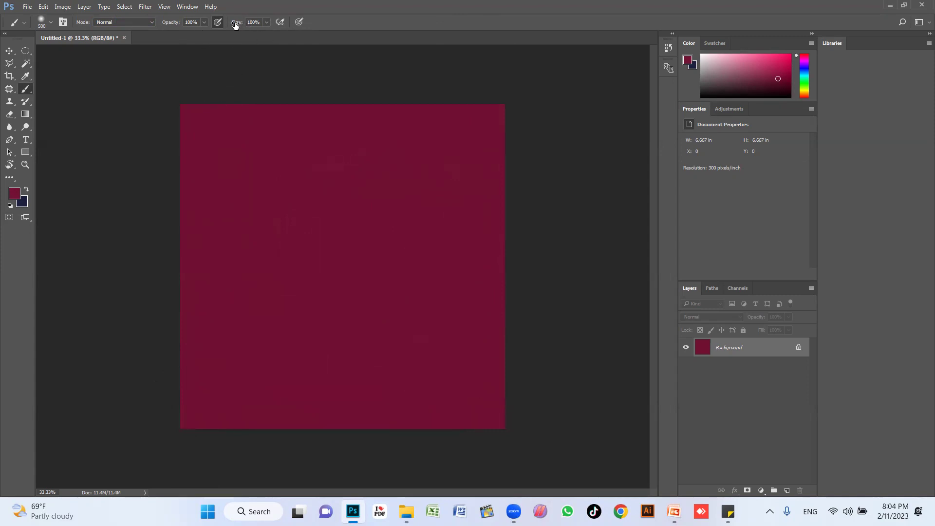
Set the foreground to white, brush flow to 36%, and double the brush size
mouse_move(232, 26)
left_mouse_down()
mouse_move(214, 49)
mouse_move(311, 39)
left_mouse_up()
left_click(12, 200)
left_click(343, 136)
left_click(559, 133)
left_click_drag(237, 36, 236, 37)
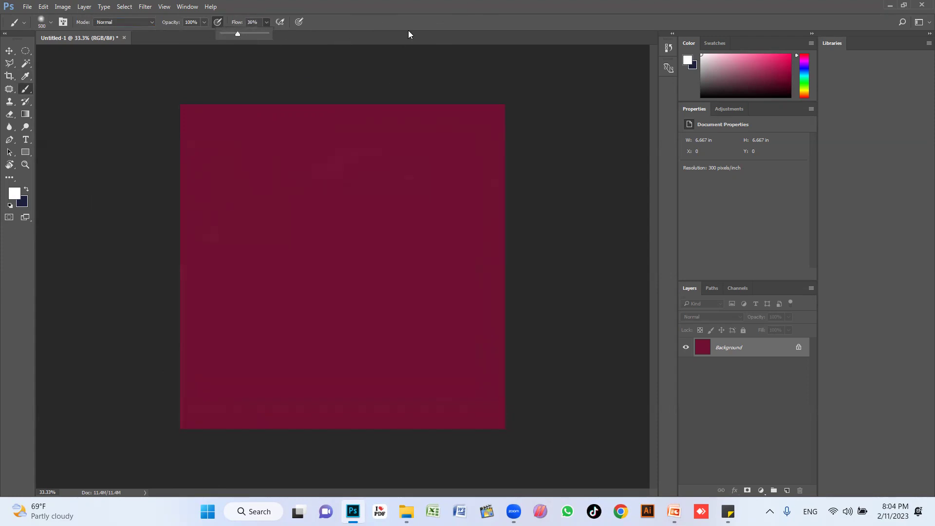
key("bracketright")
key("bracketright")
key("bracketright")
key("bracketright")
key("bracketright")
Paint soft white along the top, bottom and right edges and over the maroon centre
mouse_move(536, 125)
left_mouse_down()
mouse_move(555, 414)
mouse_move(547, 138)
mouse_move(543, 400)
left_mouse_up()
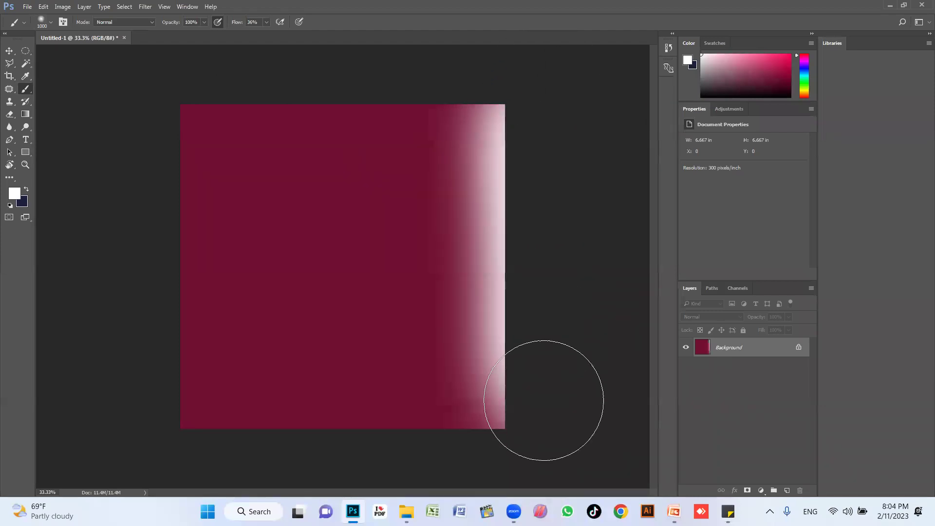
mouse_move(422, 425)
left_mouse_down()
mouse_move(148, 419)
mouse_move(186, 78)
left_mouse_up()
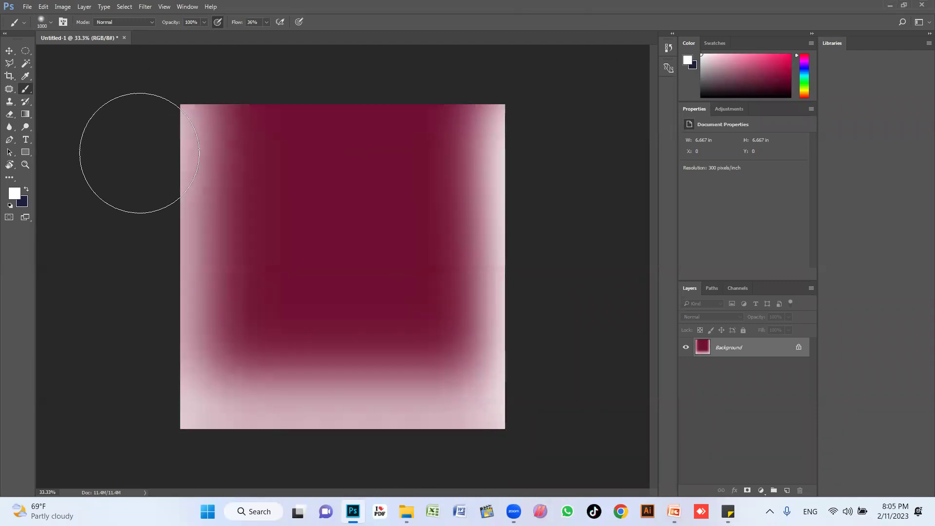
mouse_move(129, 129)
left_mouse_down()
mouse_move(234, 98)
mouse_move(496, 101)
left_mouse_up()
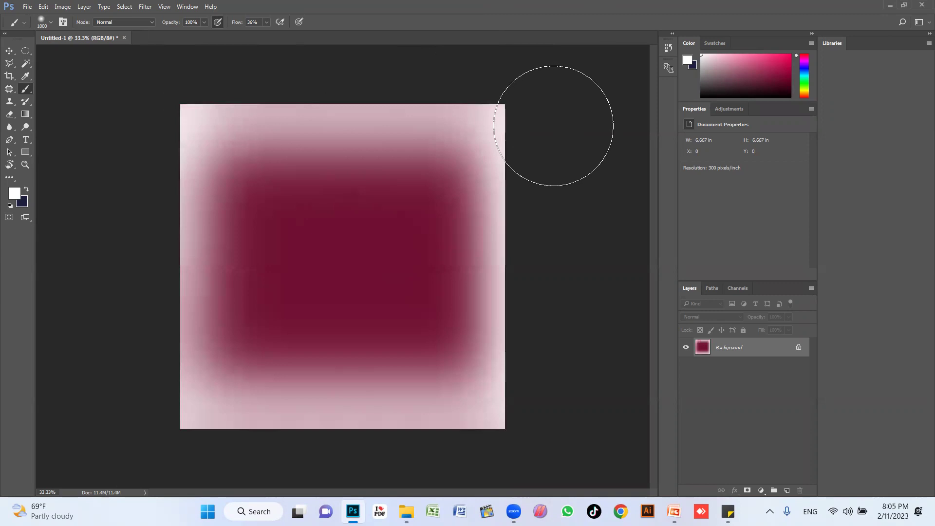
left_click_drag(550, 125, 109, 130)
mouse_move(380, 307)
left_mouse_down()
mouse_move(341, 198)
mouse_move(530, 189)
mouse_move(165, 382)
mouse_move(553, 246)
mouse_move(273, 184)
mouse_move(279, 151)
mouse_move(495, 359)
mouse_move(154, 350)
mouse_move(323, 100)
mouse_move(480, 382)
mouse_move(323, 169)
left_mouse_up()
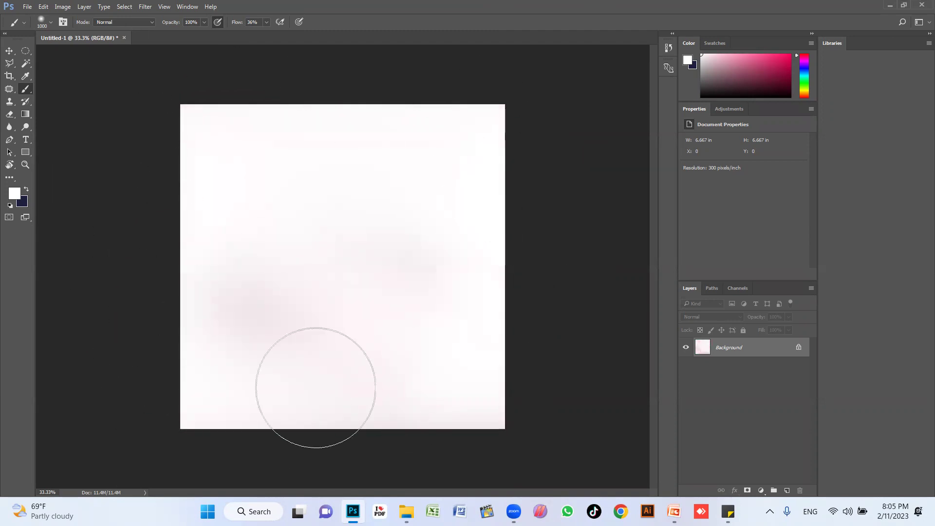
Undo the white, maroon and pink strokes one by one with Ctrl+Z
key("ctrl+z")
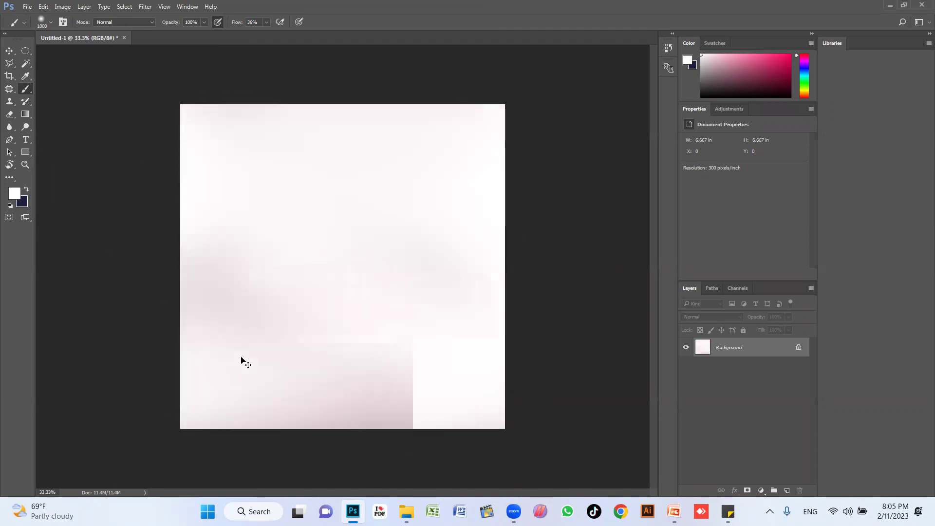
key("ctrl+z")
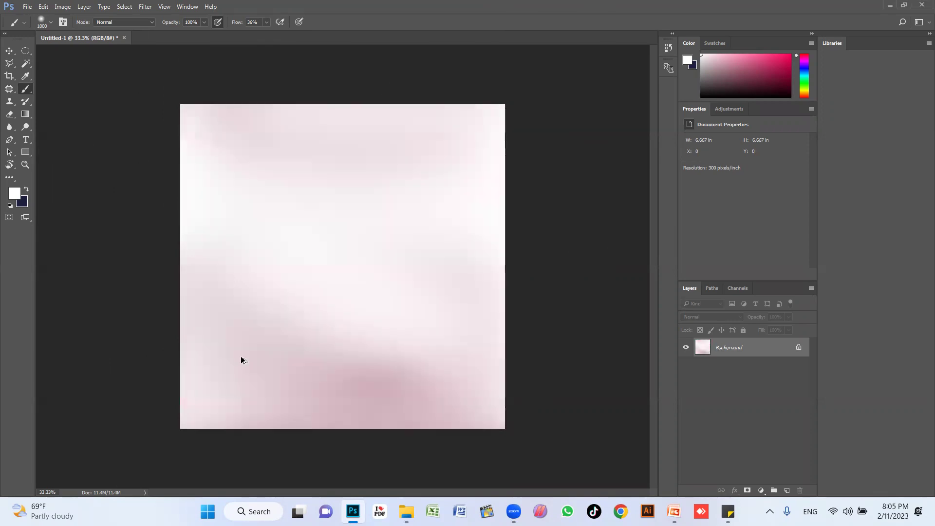
key("ctrl+z")
key("ctrl+z")
key("ctrl+z")
key("ctrl+z")
key("ctrl+z")
key("ctrl+z")
key("ctrl+z")
key("ctrl+z")
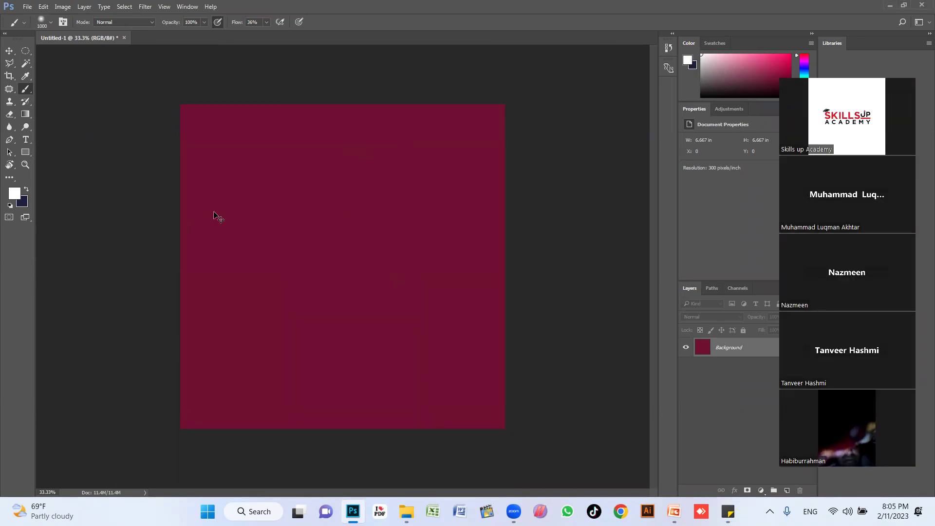
key("ctrl+z")
key("ctrl+z")
key("ctrl+z")
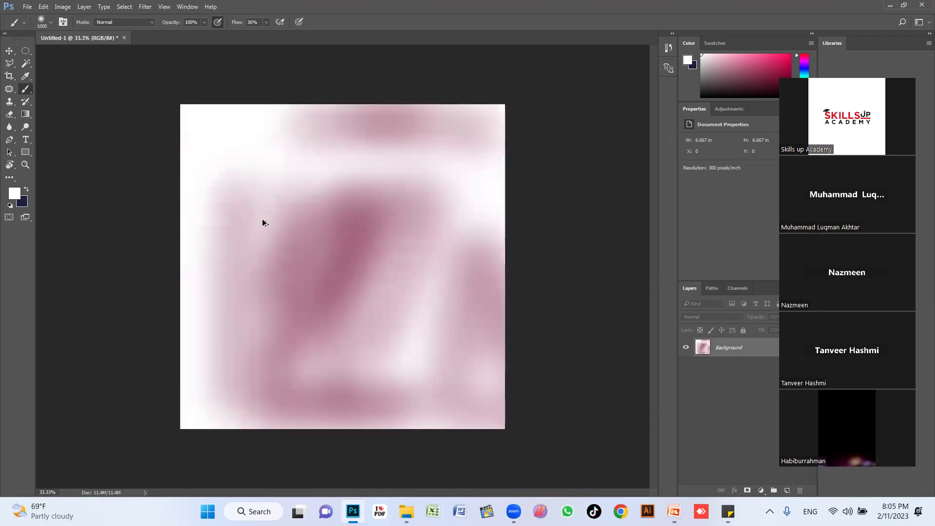
key("ctrl+z")
key("ctrl+z")
key("ctrl+z")
key("ctrl+z")
key("ctrl+z")
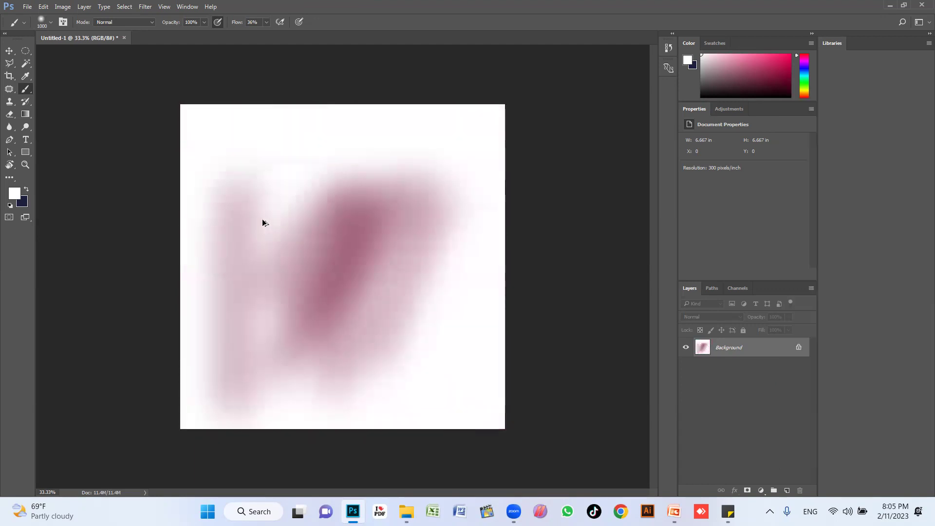
key("ctrl+z")
key("ctrl+z")
key("ctrl+z")
key("ctrl+z")
key("ctrl+z")
key("ctrl+z")
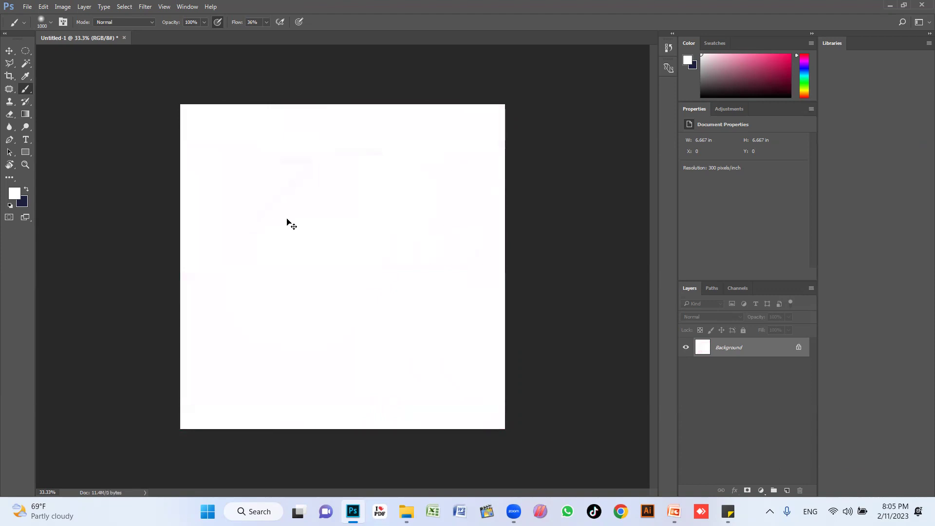
Set the foreground colour to green 1ab330 and switch to the Brush tool
left_click(15, 194)
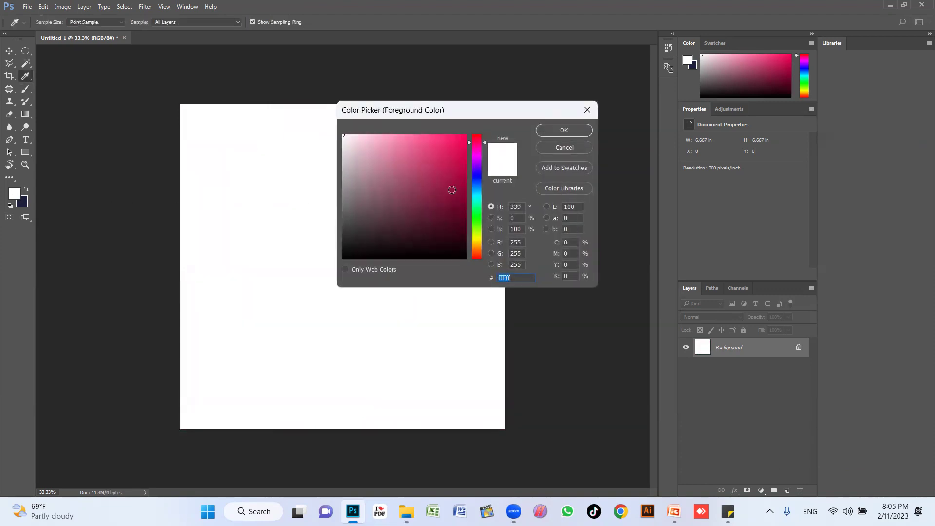
type("1ab330")
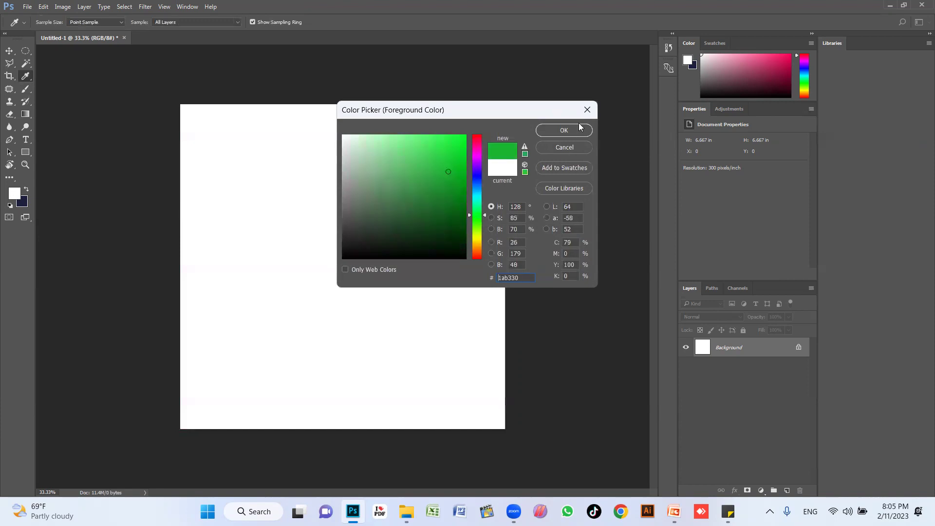
key("Return")
key("b")
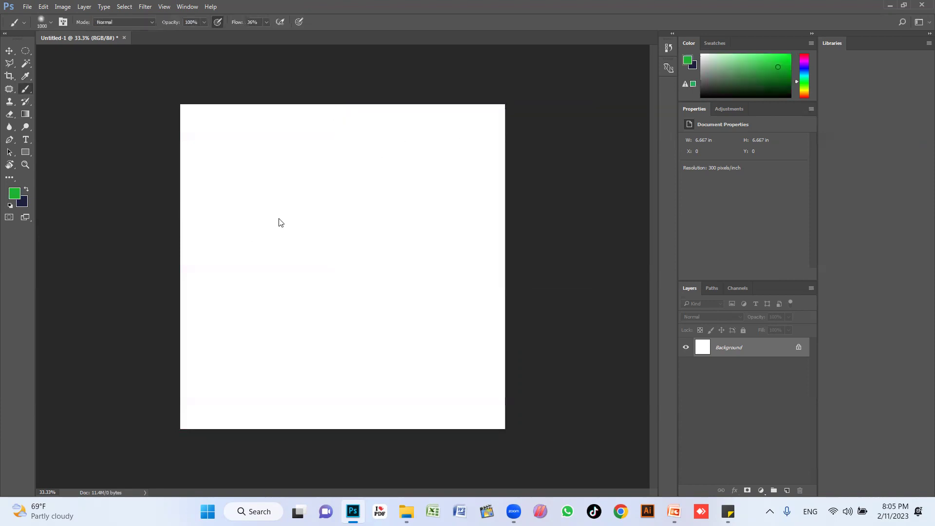
Set a 500 px brush and paint a soft green stroke across the top
key("bracketleft")
key("bracketleft")
key("bracketleft")
left_click_drag(241, 180, 475, 168)
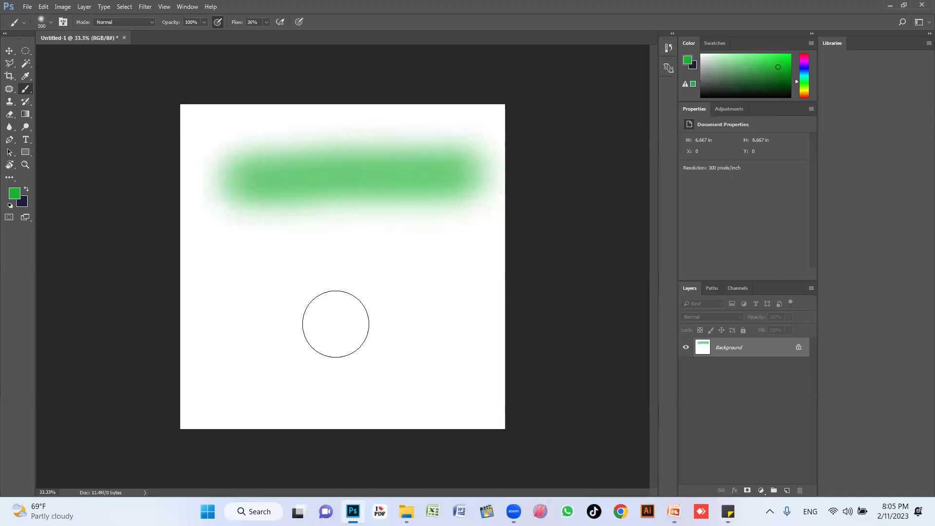
right_click(309, 295)
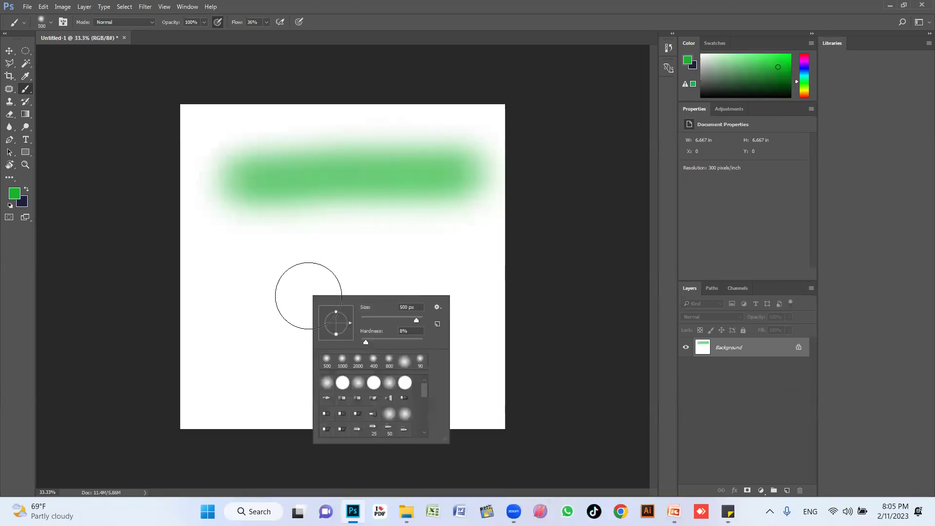
left_click(437, 307)
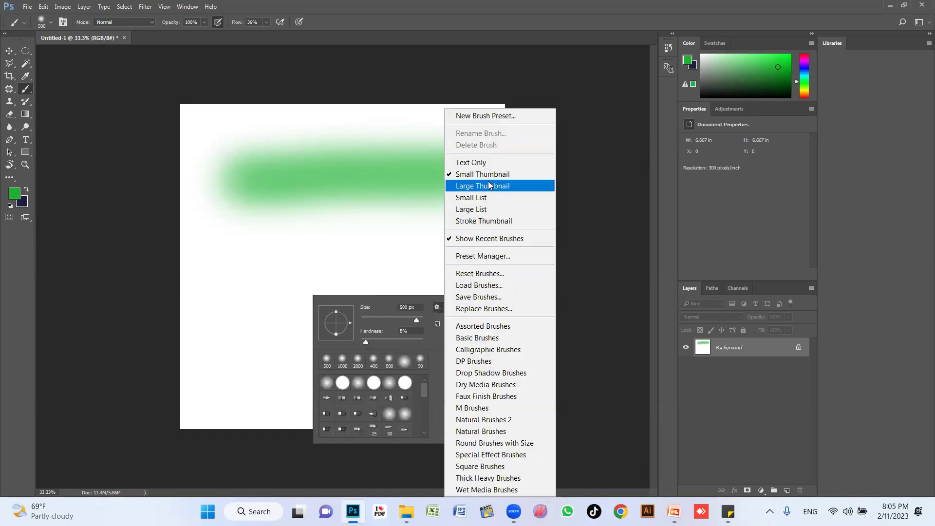
left_click(442, 309)
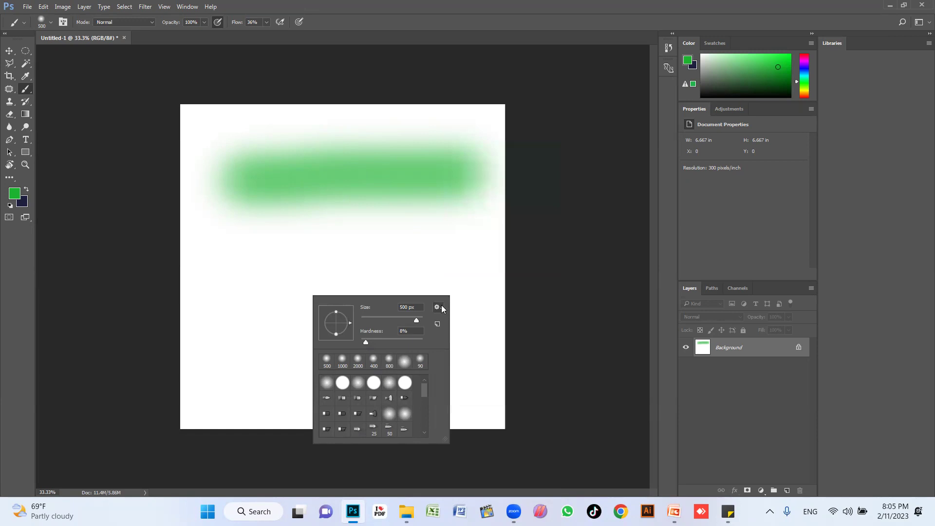
Reset the brush presets to default and paint a second broad green stroke below
left_click(438, 307)
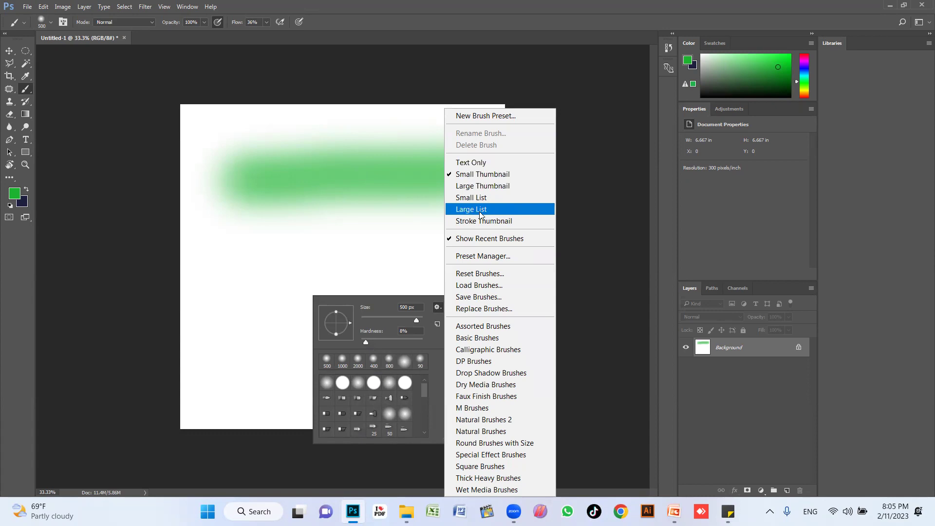
left_click(485, 274)
left_click(422, 190)
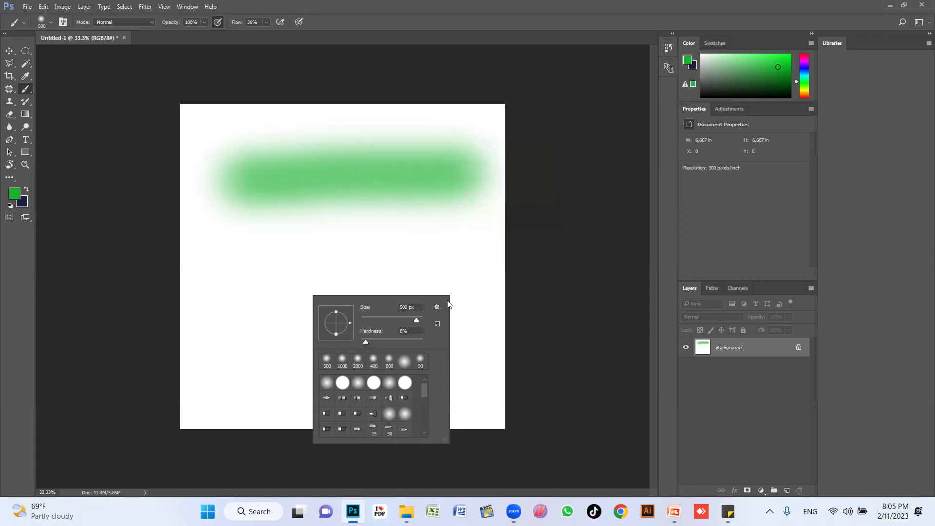
mouse_move(340, 240)
left_mouse_down()
mouse_move(539, 183)
mouse_move(349, 177)
left_mouse_up()
right_click(362, 288)
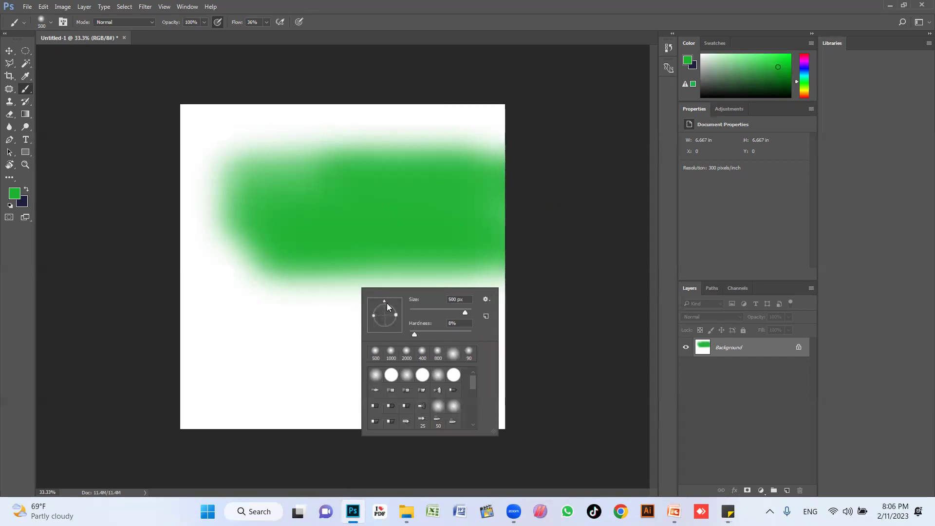
Paint green across the lower canvas and load the Assorted Brushes set
left_click(284, 328)
mouse_move(284, 327)
left_mouse_down()
mouse_move(356, 300)
mouse_move(312, 349)
mouse_move(403, 313)
left_mouse_up()
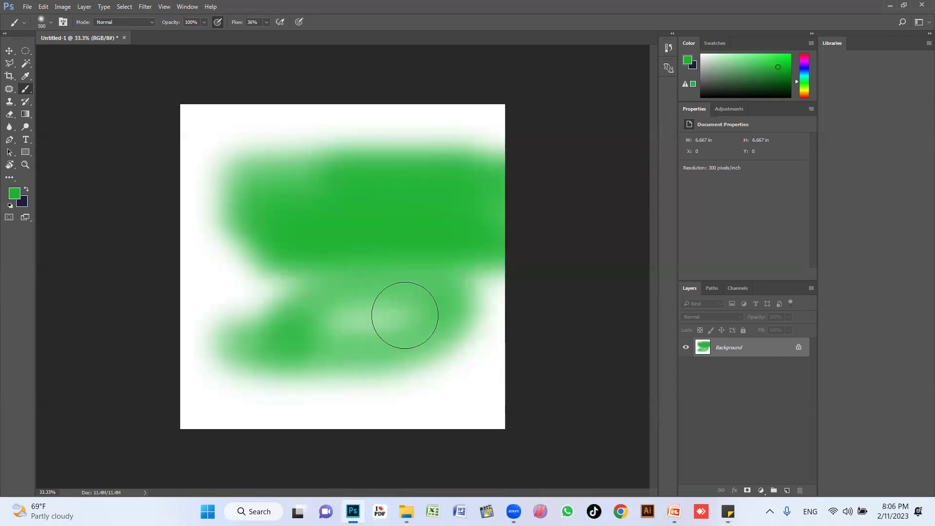
right_click(382, 307)
left_click(506, 318)
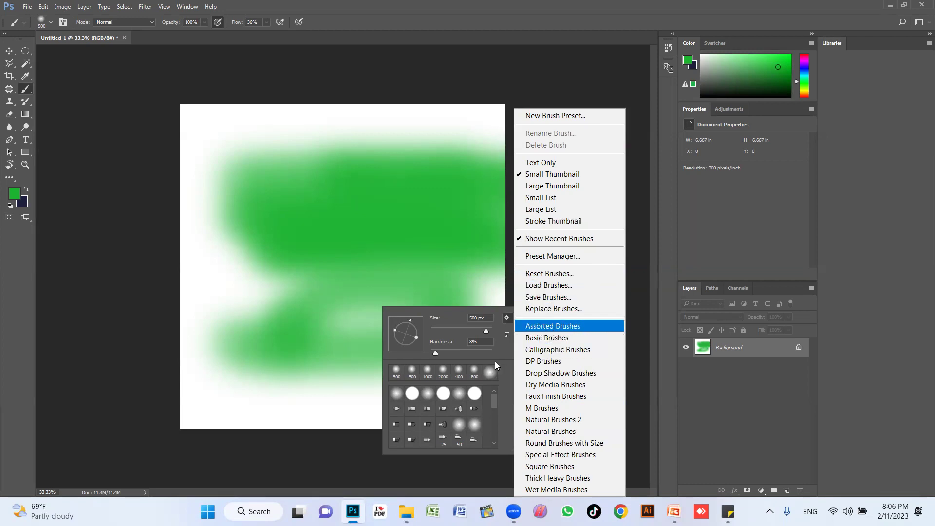
left_click(550, 326)
left_click(417, 192)
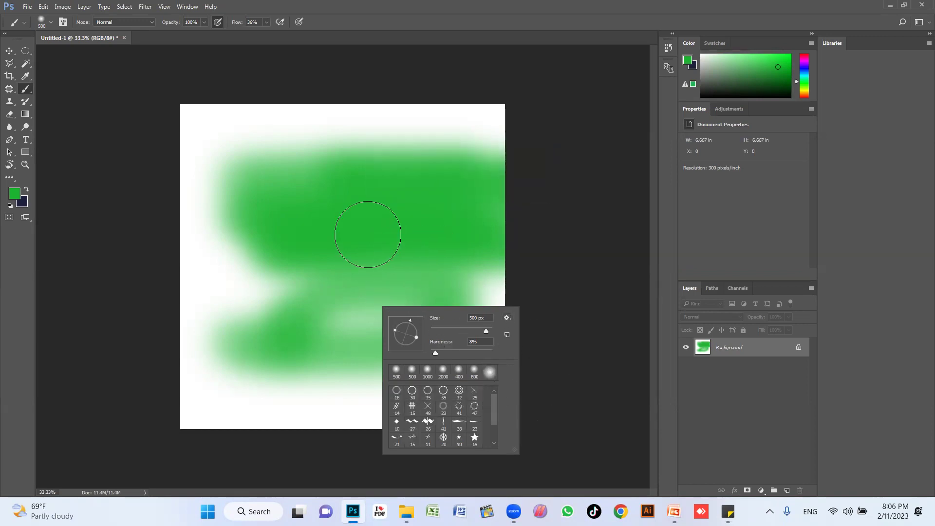
Pick the 23 px Assorted Brushes preset and enlarge it
right_click(315, 178)
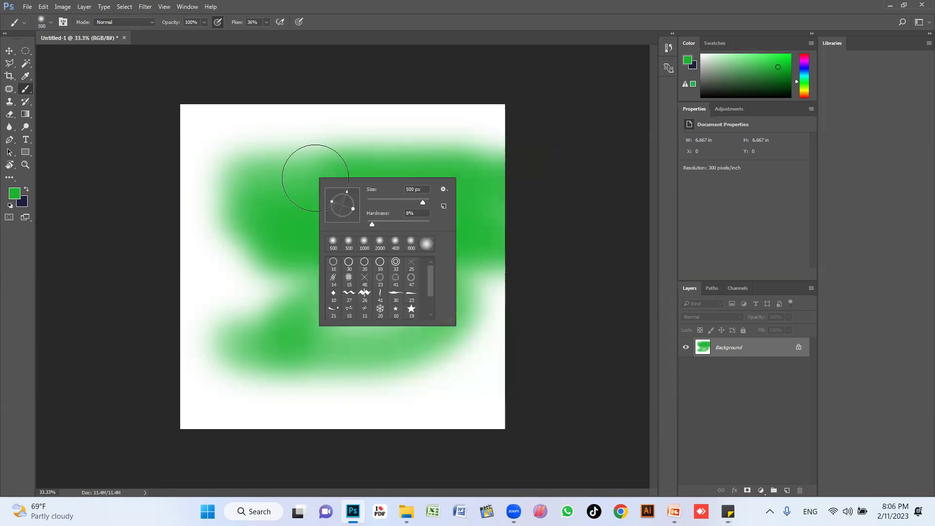
left_click(456, 324)
right_click(356, 243)
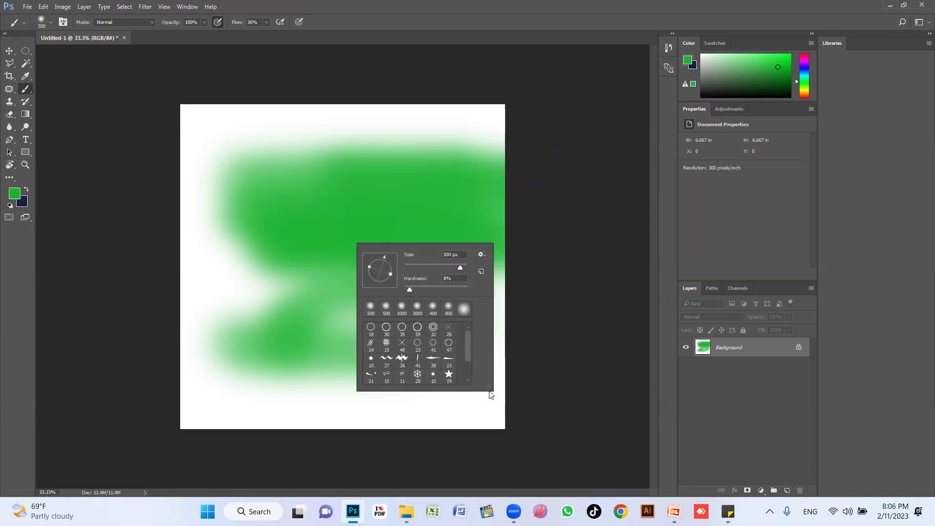
left_click_drag(489, 390, 590, 469)
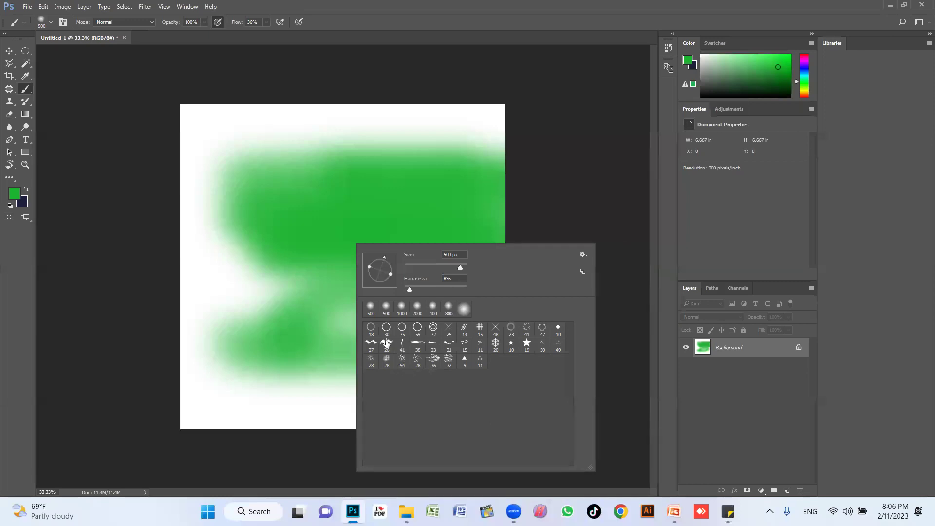
left_click(432, 344)
left_click(244, 133)
key("bracketright")
key("bracketright")
key("bracketright")
key("bracketright")
key("bracketright")
key("bracketright")
Fill the left side and bottom of the canvas with green strokes and dabs
left_click_drag(240, 131, 292, 352)
left_click(264, 410)
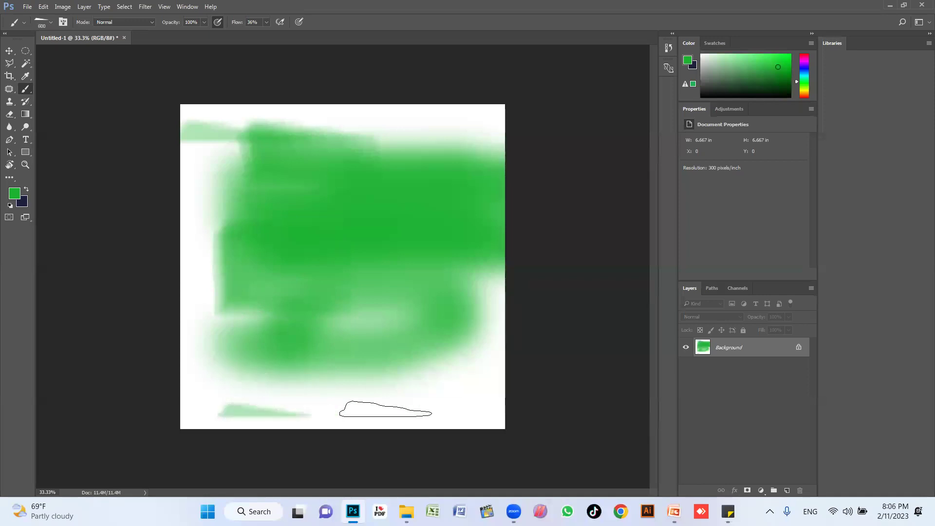
left_click(385, 410)
left_click(443, 378)
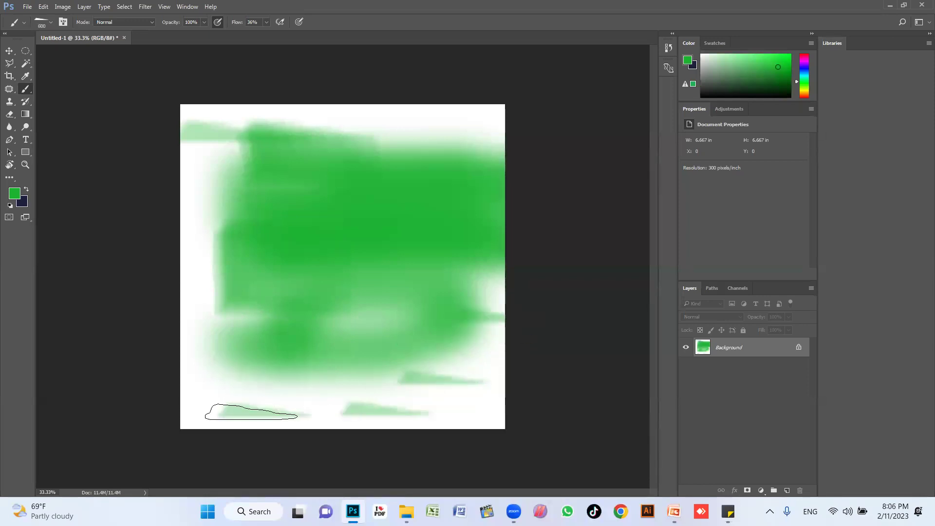
mouse_move(219, 226)
left_mouse_down()
mouse_move(224, 178)
mouse_move(229, 414)
left_mouse_up()
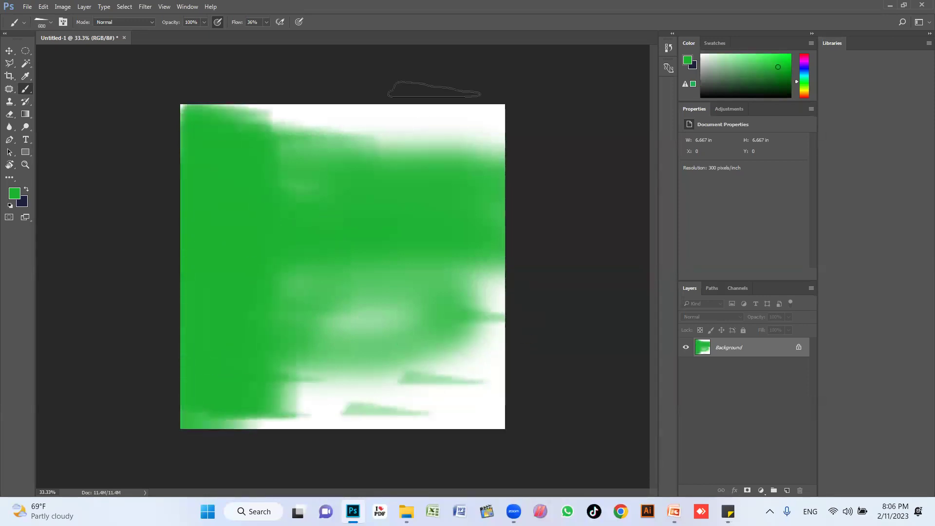
Choose the 47 px dashed-ring brush at size 300 with dark navy as the colour
right_click(348, 188)
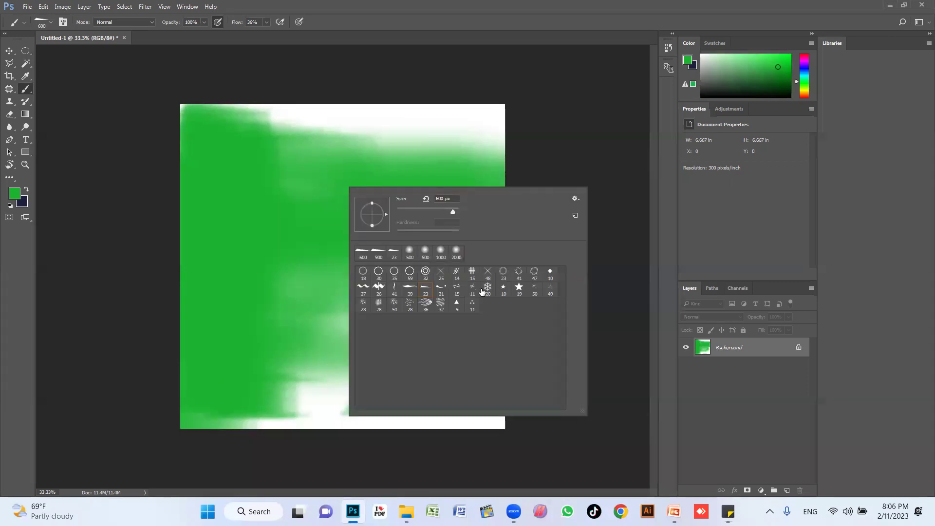
left_click(534, 270)
left_click(466, 124)
key("bracketright")
key("bracketright")
key("bracketright")
key("bracketright")
key("bracketright")
key("bracketright")
key("bracketright")
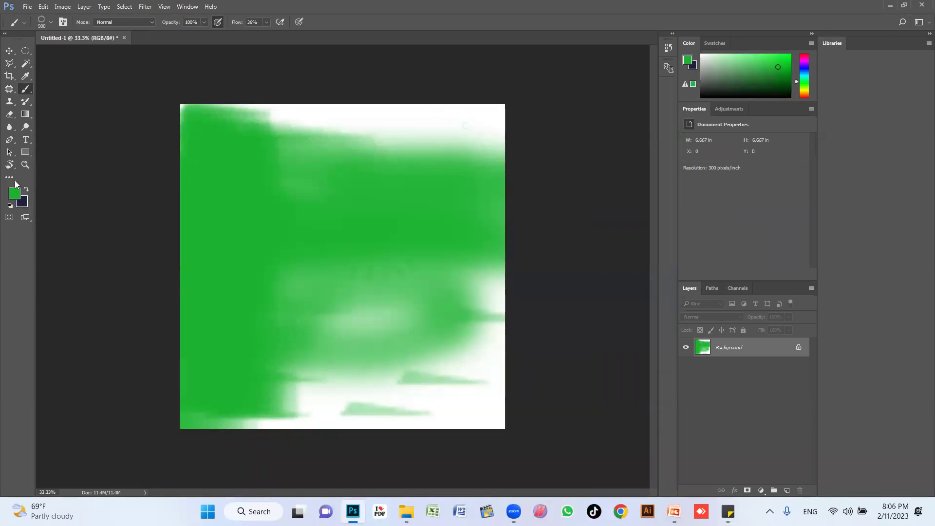
left_click(27, 189)
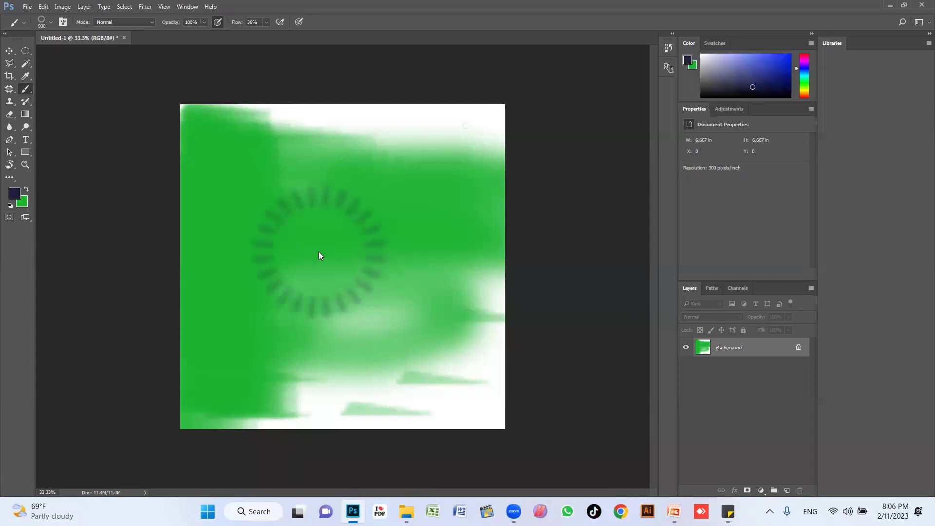
Stamp dark navy dashed rings all over the canvas until it is nearly solid navy
left_click(435, 193)
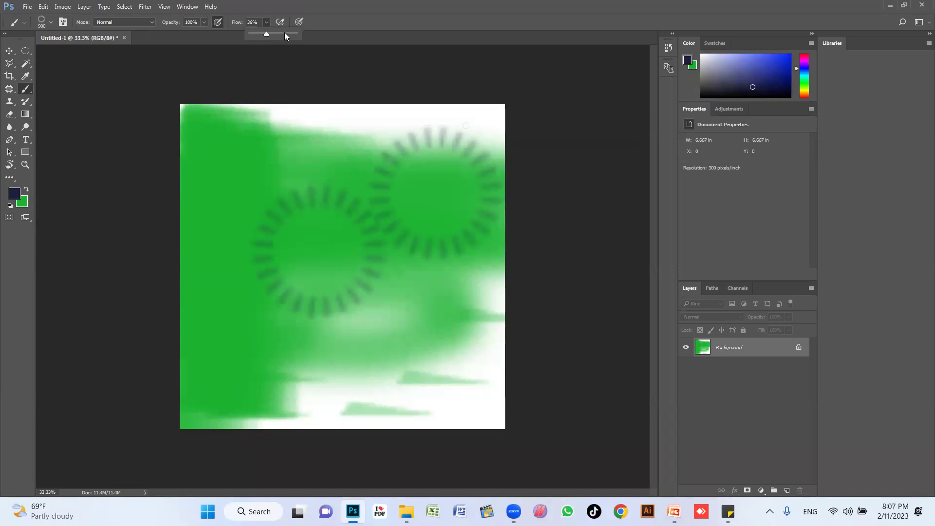
left_click(288, 178)
left_click(311, 340)
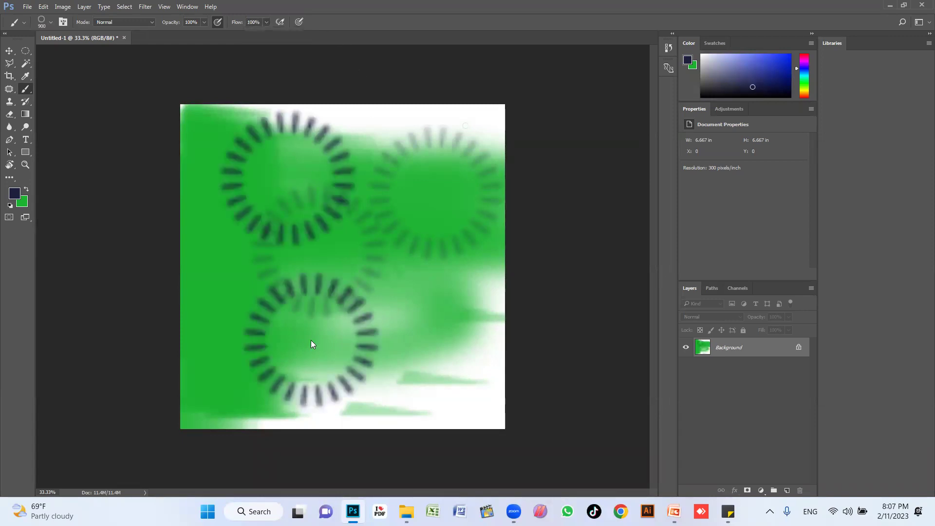
left_click(422, 258)
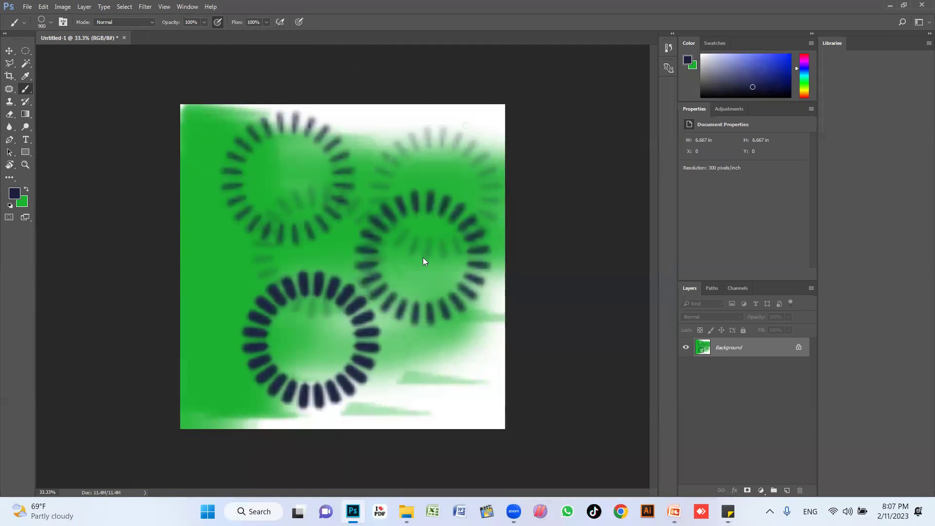
left_click(440, 377)
left_click(229, 410)
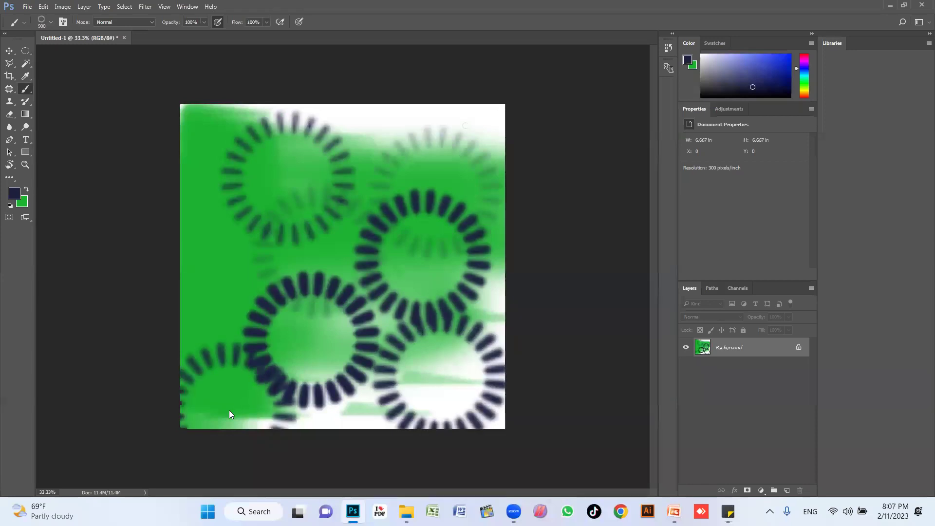
left_click(214, 285)
mouse_move(188, 210)
left_mouse_down()
mouse_move(221, 131)
mouse_move(557, 153)
mouse_move(155, 182)
mouse_move(427, 239)
mouse_move(321, 386)
mouse_move(479, 261)
mouse_move(160, 171)
left_mouse_up()
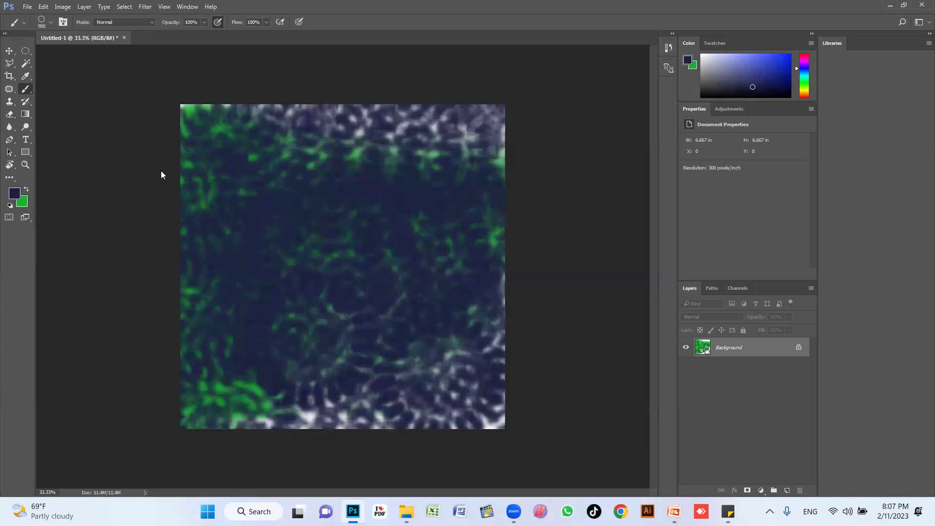
mouse_move(163, 212)
left_mouse_down()
mouse_move(372, 196)
mouse_move(113, 322)
mouse_move(461, 363)
mouse_move(340, 162)
left_mouse_up()
Reset the brush presets to the default set and choose the 112 px brush
right_click(374, 223)
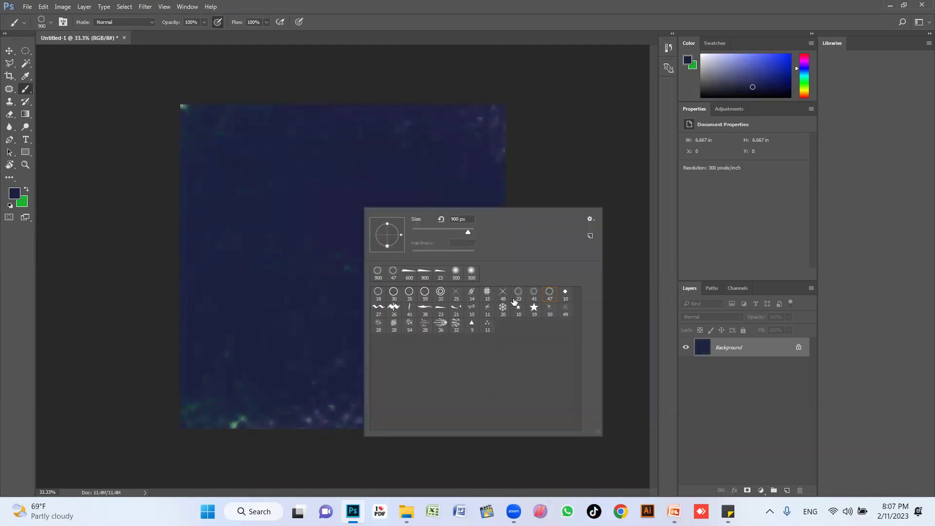
left_click(588, 220)
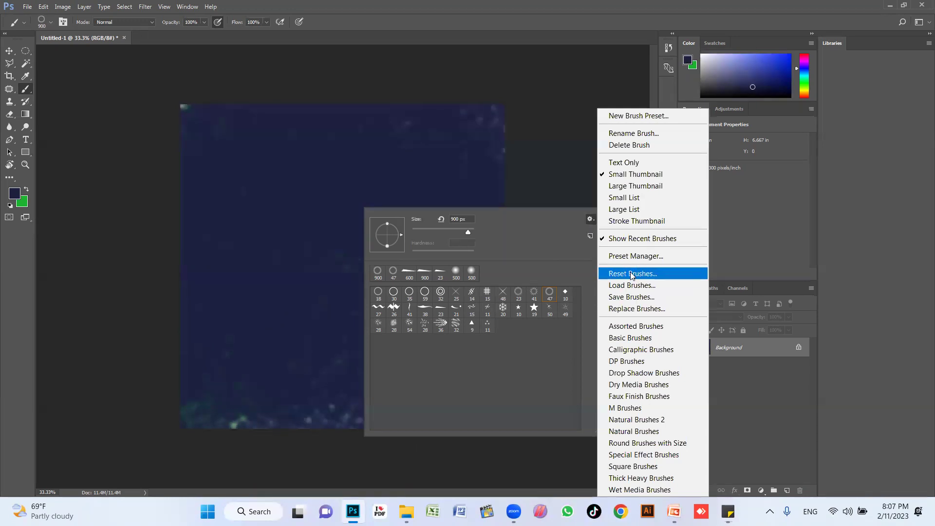
left_click(628, 274)
left_click(417, 191)
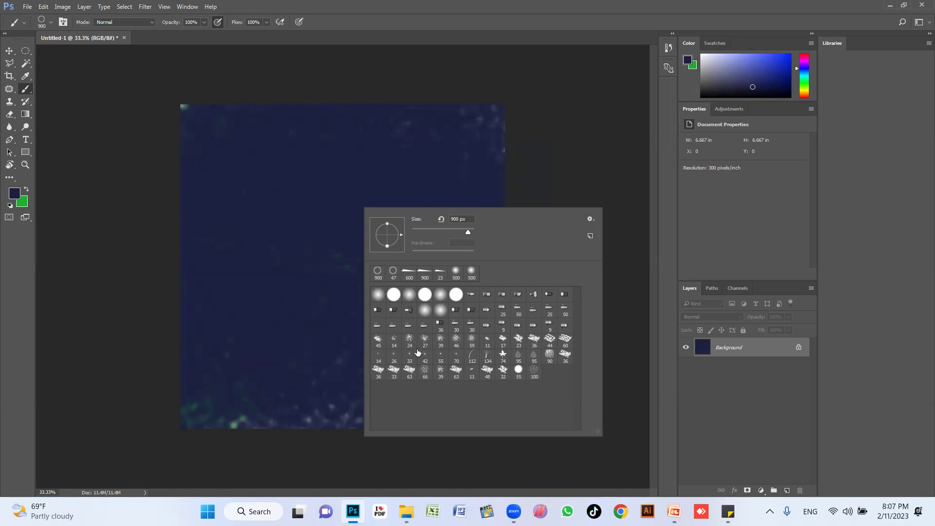
left_click(472, 360)
left_click(316, 181)
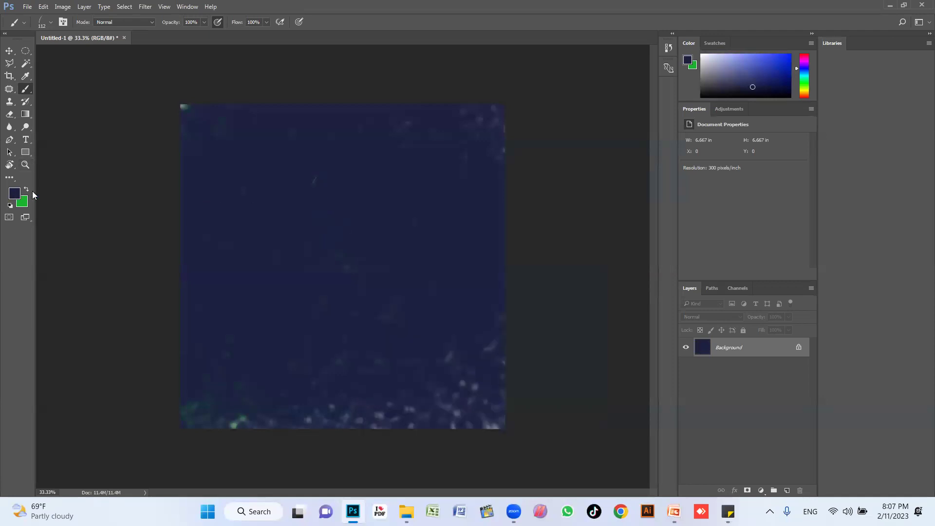
Create a new blank document and set the foreground colour to bright green
key("ctrl+n")
key("Return")
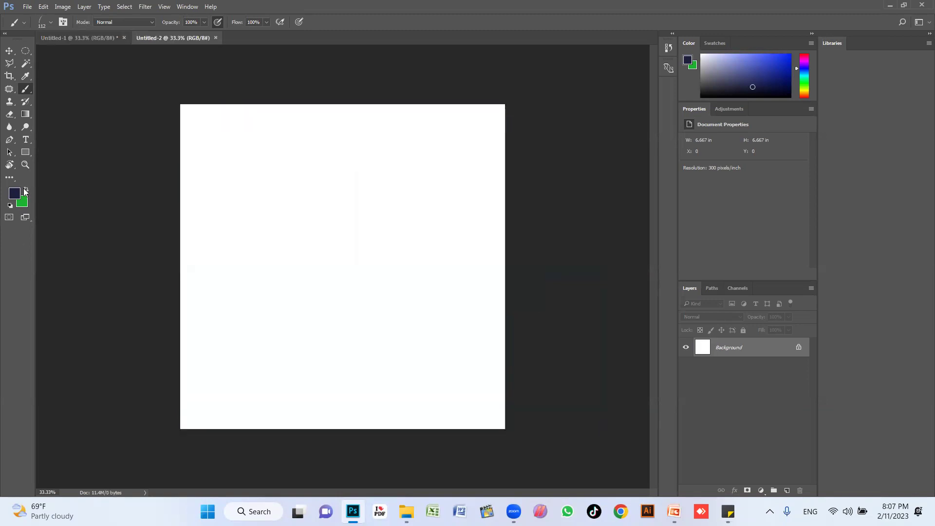
left_click(14, 194)
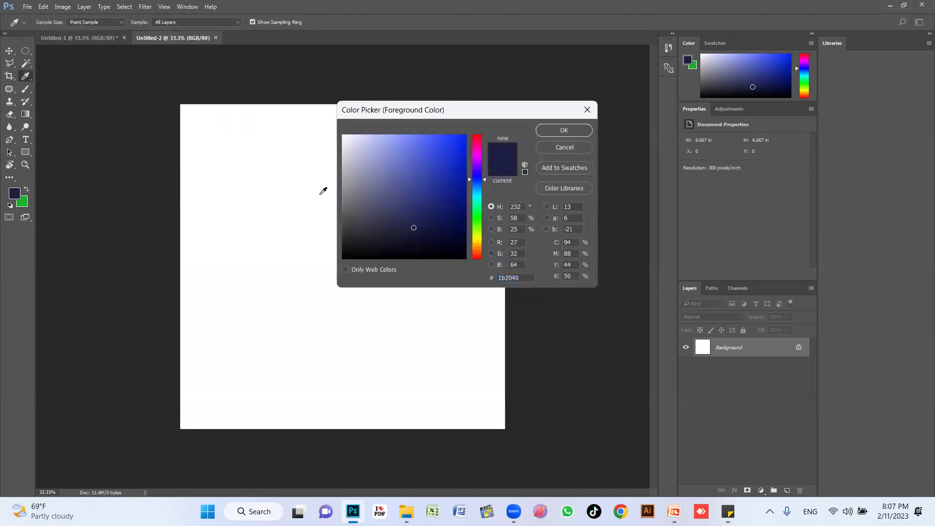
left_click_drag(478, 224, 479, 214)
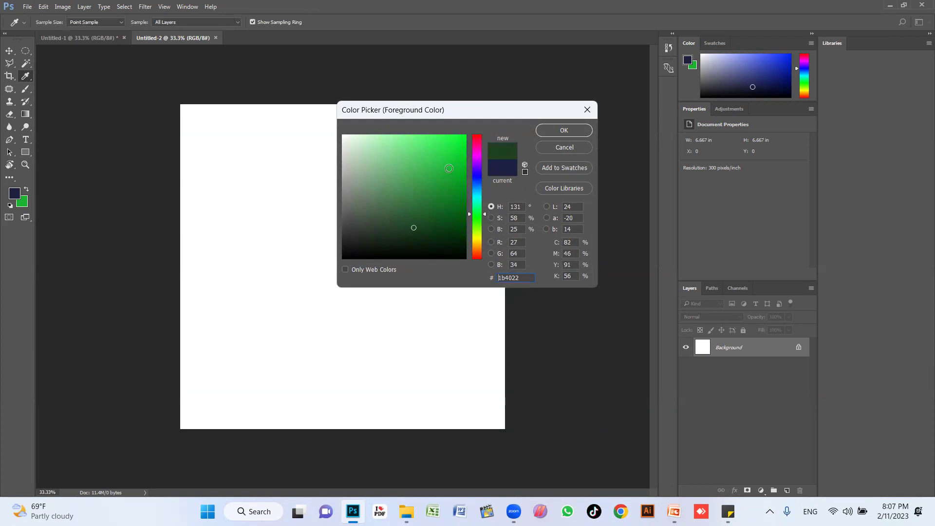
left_click_drag(449, 168, 432, 166)
left_click(546, 140)
Set the background colour to dark green
left_click(27, 200)
left_click_drag(437, 218, 449, 210)
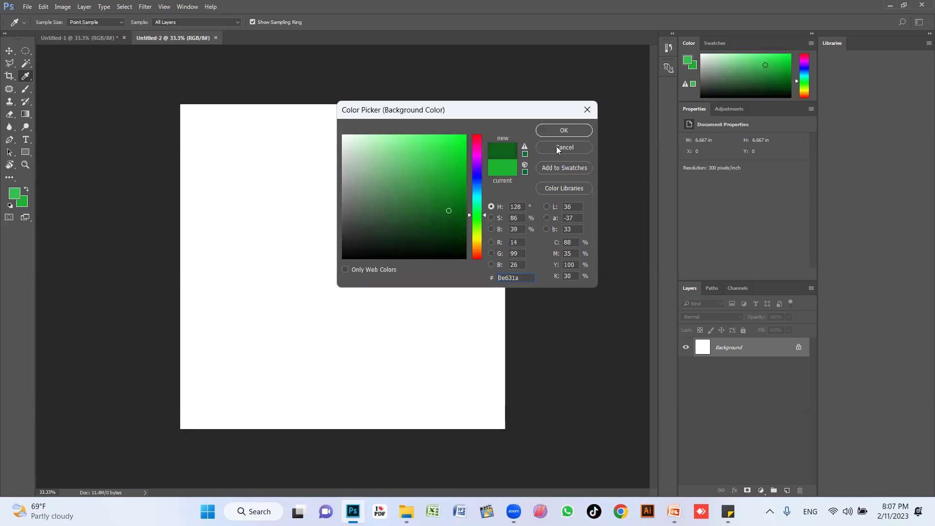
left_click(551, 134)
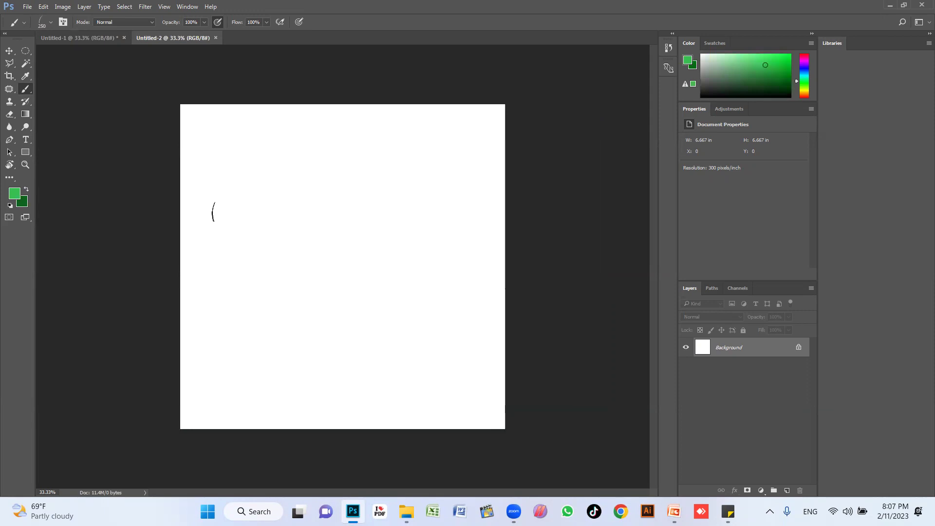
Paint dense grass along the canvas bottom with a 400 px grass brush
key("bracketright")
key("bracketright")
mouse_move(197, 399)
left_mouse_down()
mouse_move(449, 397)
mouse_move(501, 385)
mouse_move(429, 356)
mouse_move(170, 383)
mouse_move(519, 409)
mouse_move(146, 410)
mouse_move(452, 414)
mouse_move(421, 438)
mouse_move(188, 434)
mouse_move(147, 411)
mouse_move(495, 418)
mouse_move(185, 414)
mouse_move(409, 421)
left_mouse_up()
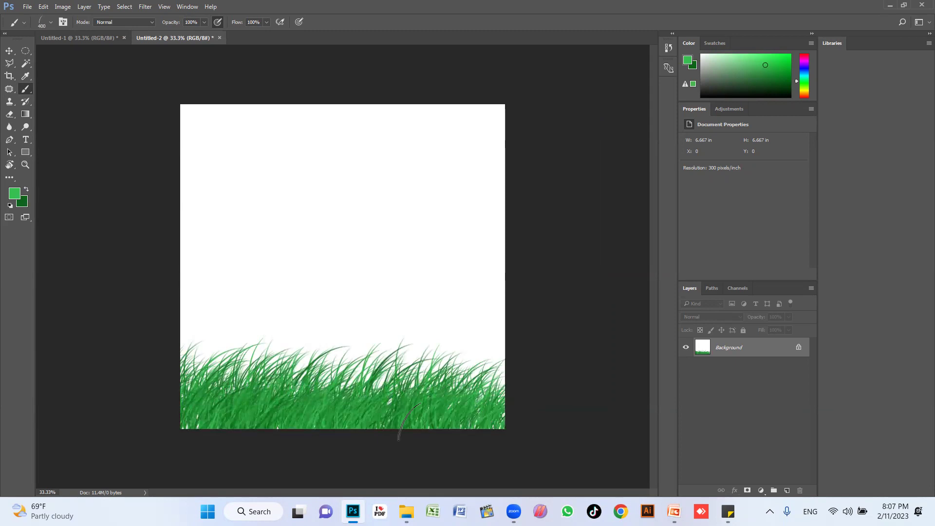
key("z")
left_click(244, 412)
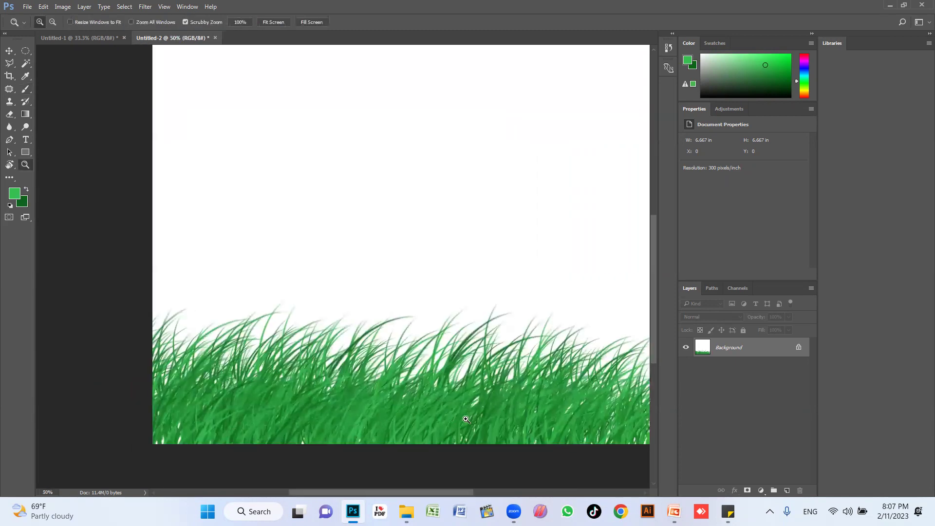
left_click(386, 409)
scroll(399, 388, "down", 1)
key("b")
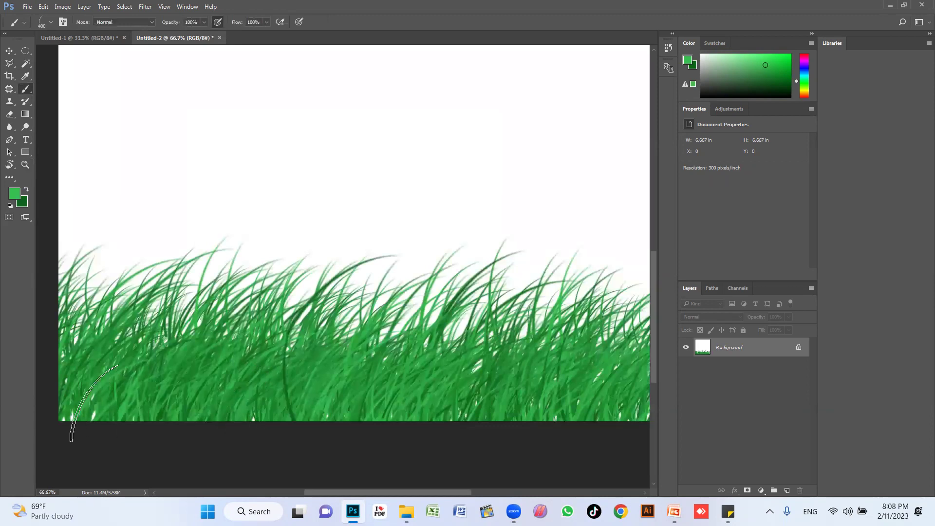
key("z")
left_click(307, 402, "alt")
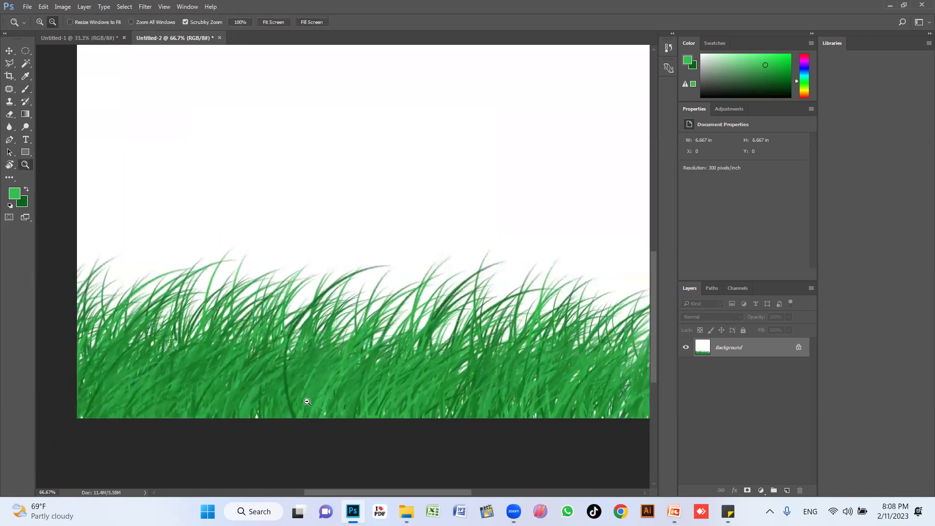
key("b")
mouse_move(253, 399)
left_mouse_down()
mouse_move(509, 420)
mouse_move(619, 331)
left_mouse_up()
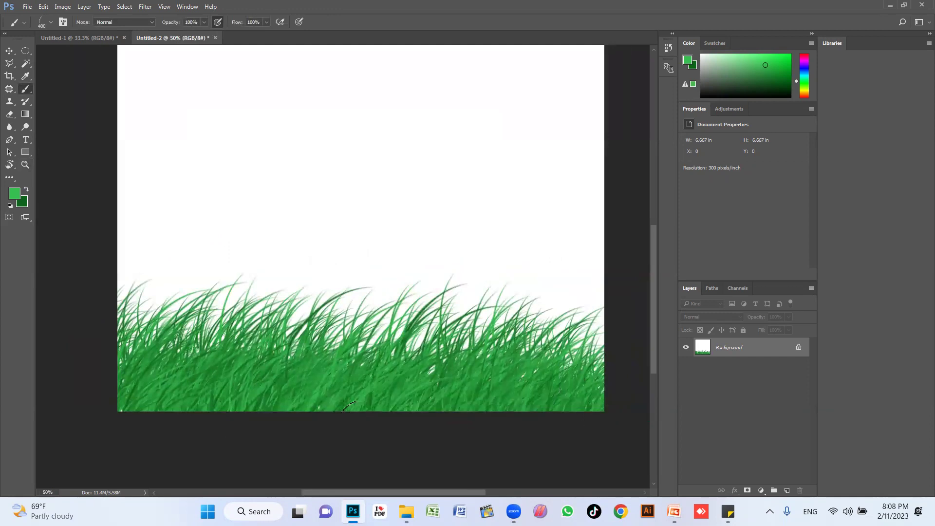
Test the 63 grass brush with green dabs and strokes, enlarged to 175
right_click(334, 168)
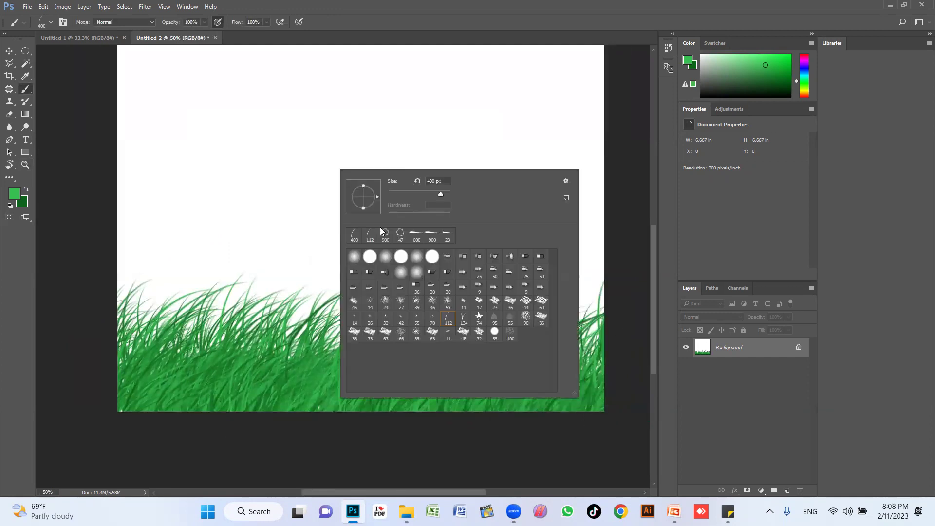
left_click(436, 333)
left_click(199, 197)
left_click_drag(228, 215, 223, 244)
key("bracketright")
key("bracketright")
key("bracketright")
left_click(296, 223)
left_click(391, 251)
Paint a vertical green test stroke above the grass at 58 px
right_click(434, 161)
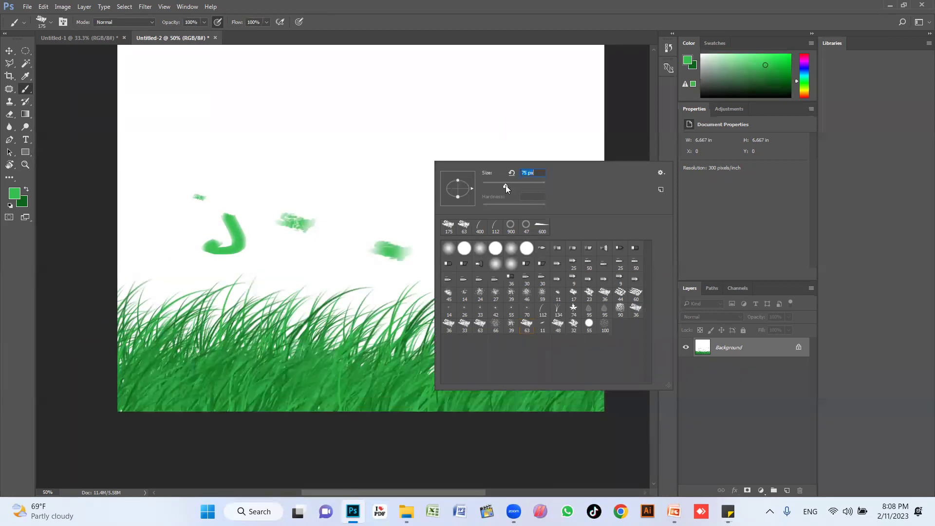
type("58")
key("Return")
left_click_drag(355, 142, 371, 214)
Replace the current brush presets with the Natural Brushes 2 set
right_click(431, 133)
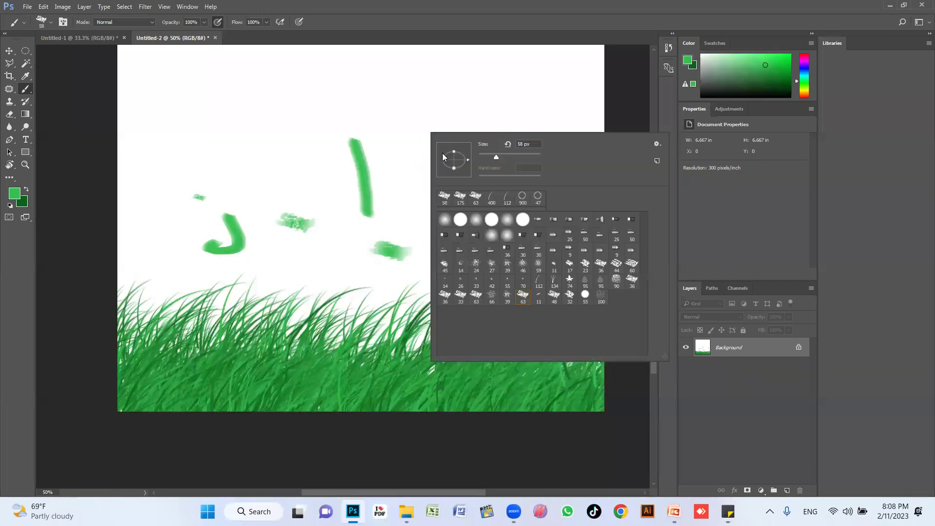
left_click(655, 144)
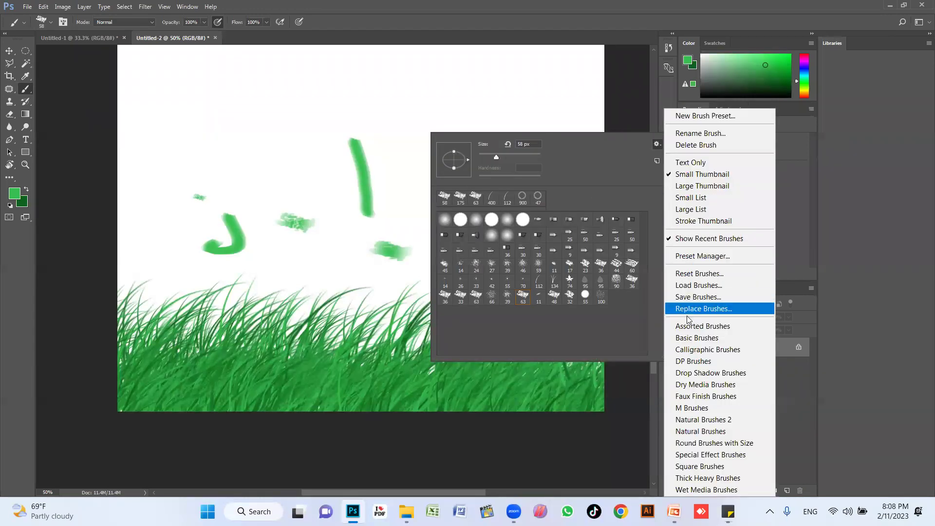
left_click(702, 421)
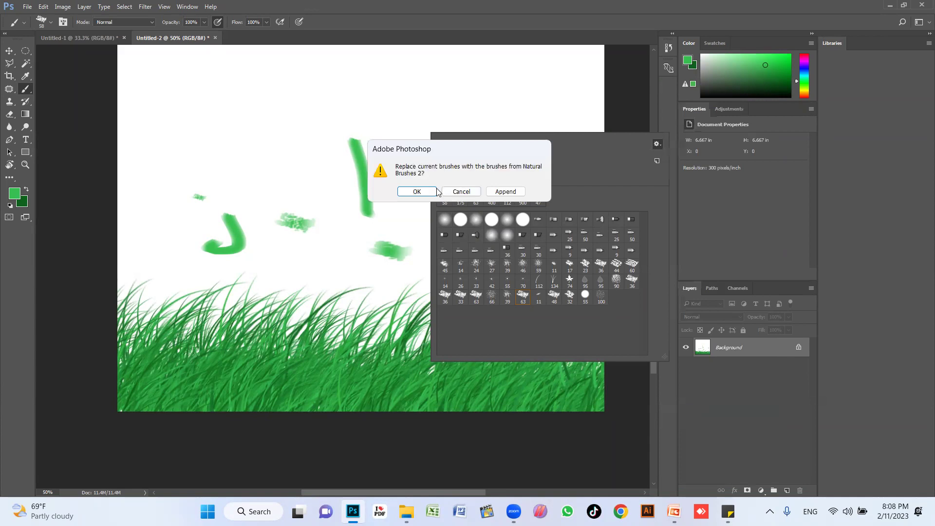
left_click(418, 191)
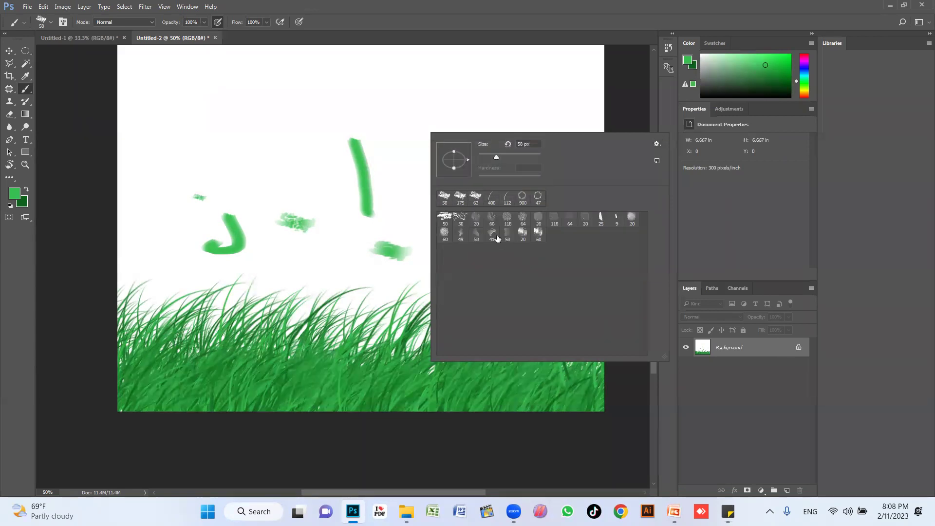
Wash most of the canvas in soft green using the 20 px natural brush at 500 px
left_click(475, 218)
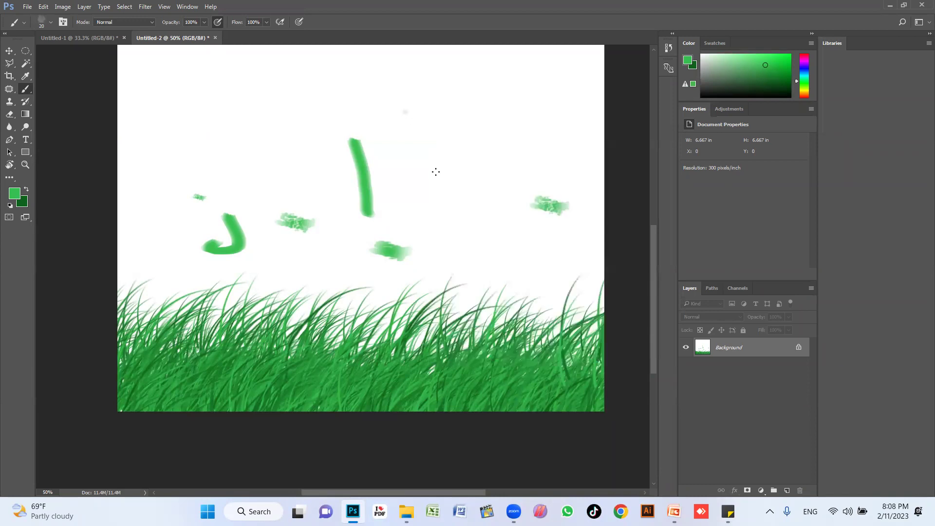
key("bracketright")
key("bracketright")
key("bracketright")
mouse_move(431, 170)
left_mouse_down()
mouse_move(435, 188)
mouse_move(521, 272)
mouse_move(219, 240)
mouse_move(419, 239)
mouse_move(411, 146)
mouse_move(122, 115)
mouse_move(628, 92)
mouse_move(601, 85)
mouse_move(62, 271)
mouse_move(243, 351)
mouse_move(30, 346)
mouse_move(543, 297)
mouse_move(449, 336)
mouse_move(186, 354)
mouse_move(161, 375)
mouse_move(229, 302)
mouse_move(136, 156)
mouse_move(116, 66)
left_mouse_up()
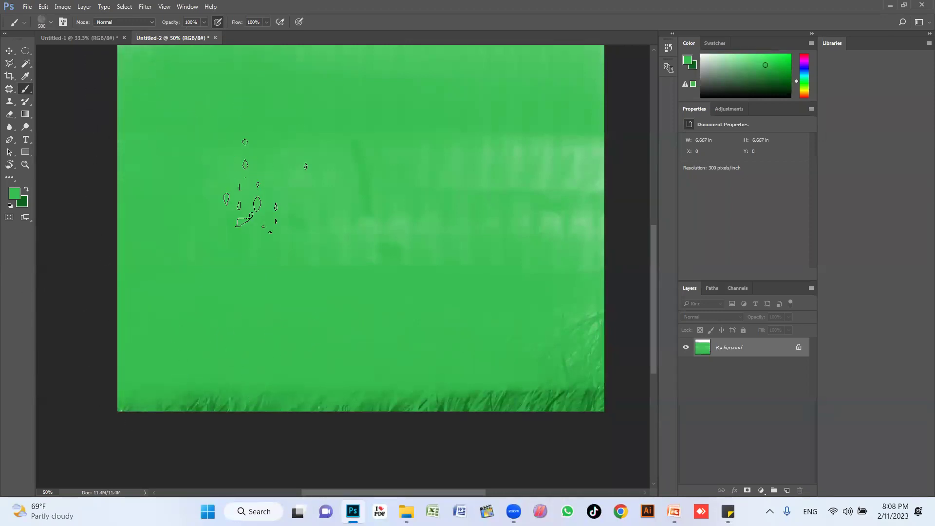
scroll(283, 244, "up", 3)
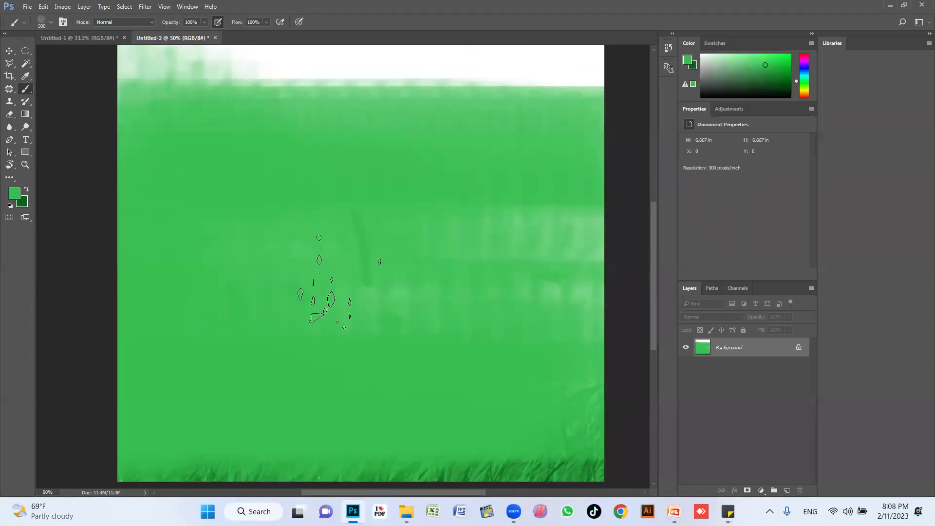
right_click(308, 236)
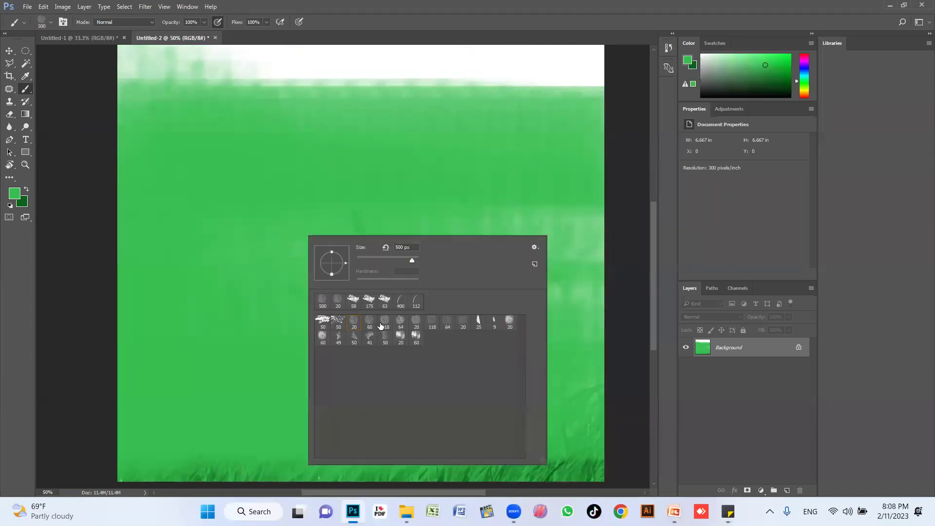
left_click(535, 248)
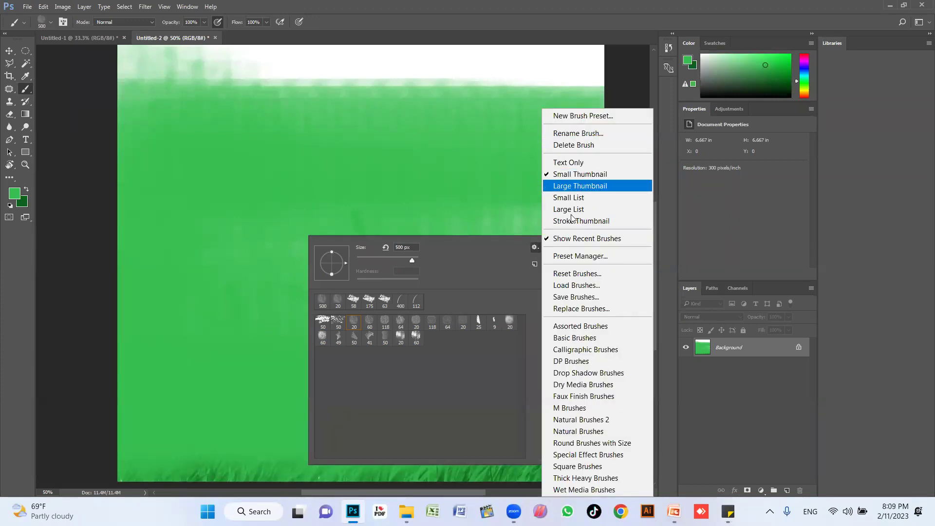
Restore default brushes, cover the whole canvas green with a hard round brush, and swap to dark green
left_click(591, 274)
left_click(507, 191)
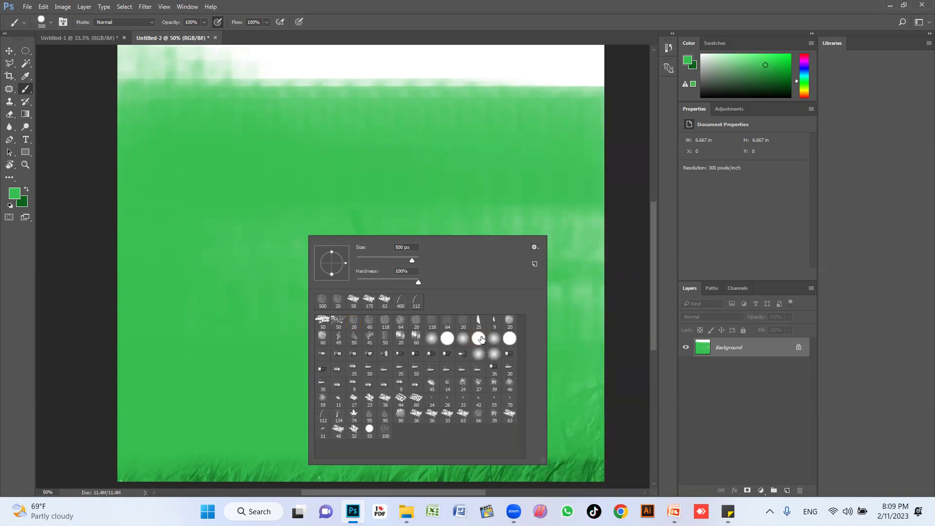
left_click(390, 137)
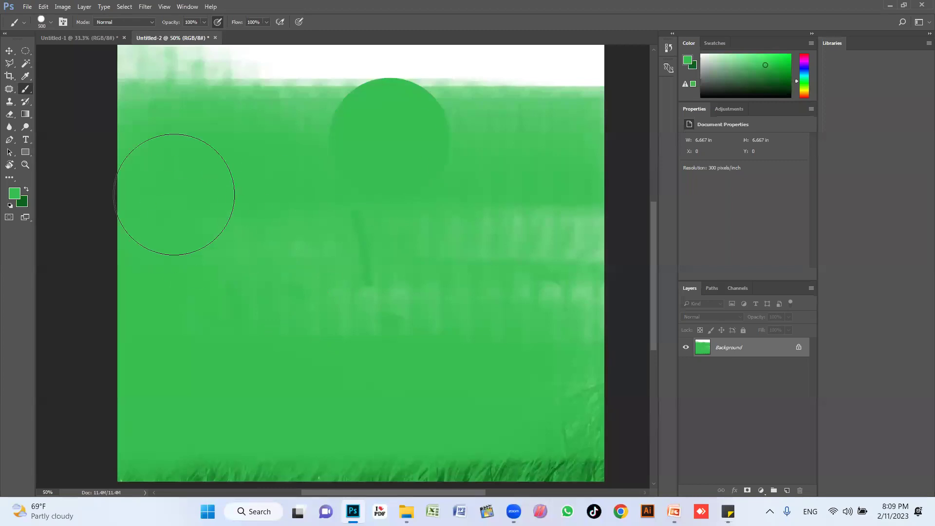
mouse_move(295, 117)
left_mouse_down()
mouse_move(568, 98)
mouse_move(188, 97)
mouse_move(151, 77)
mouse_move(584, 234)
mouse_move(384, 265)
mouse_move(584, 341)
left_mouse_up()
mouse_move(81, 441)
left_mouse_down()
mouse_move(468, 467)
mouse_move(605, 428)
mouse_move(591, 265)
left_mouse_up()
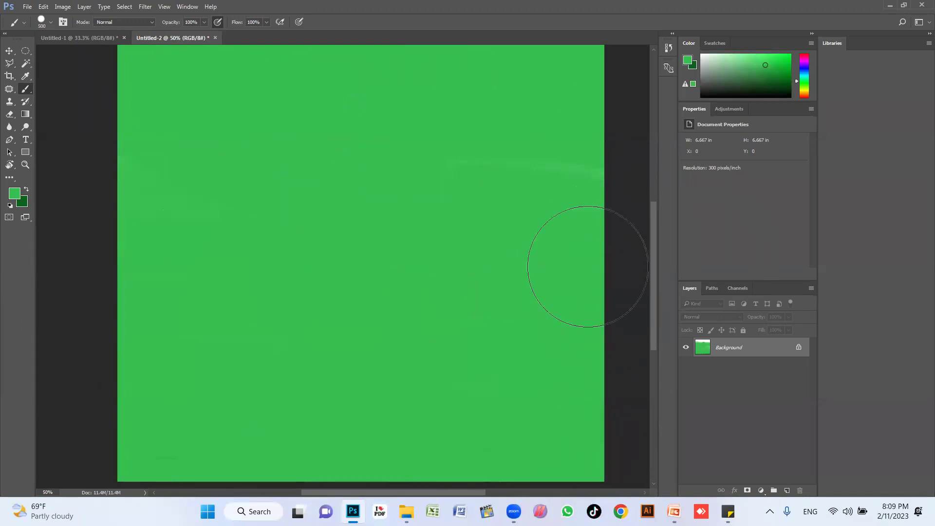
left_click(26, 189)
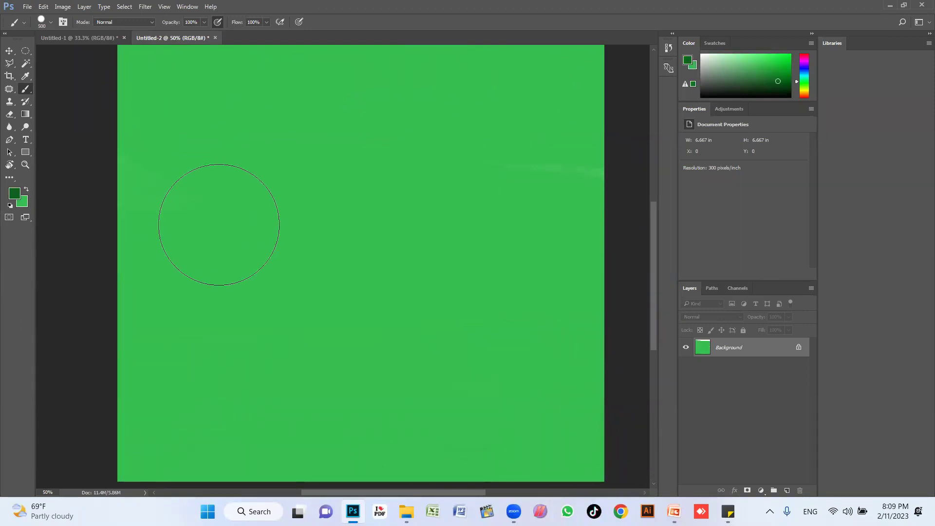
Paint dark green test strokes with 200 px hard and soft brushes, then undo most of them
key("bracketleft")
key("bracketleft")
key("bracketleft")
left_click_drag(189, 154, 189, 409)
left_click_drag(281, 153, 432, 375)
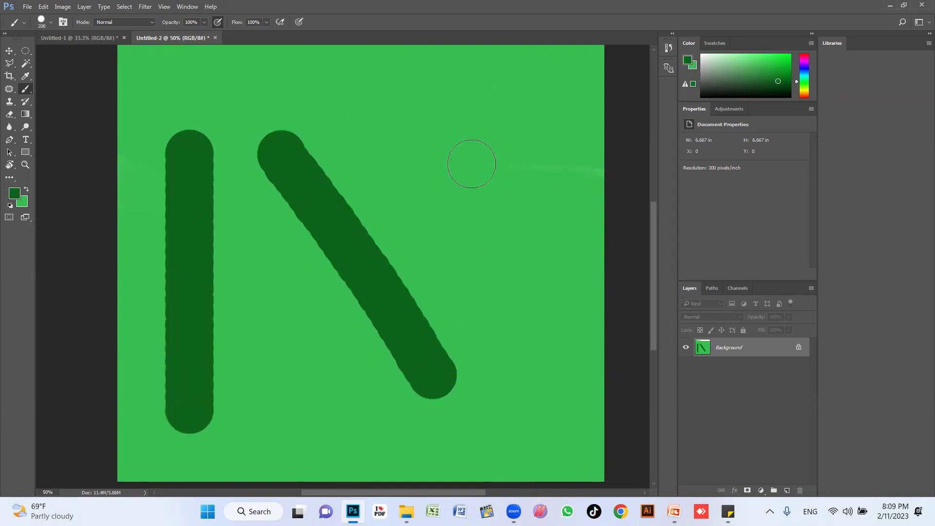
right_click(481, 179)
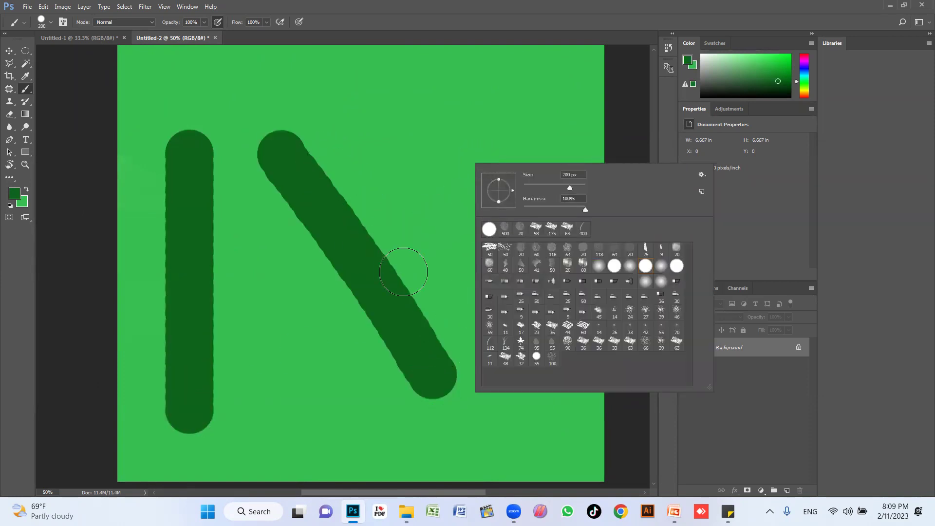
left_click(389, 168)
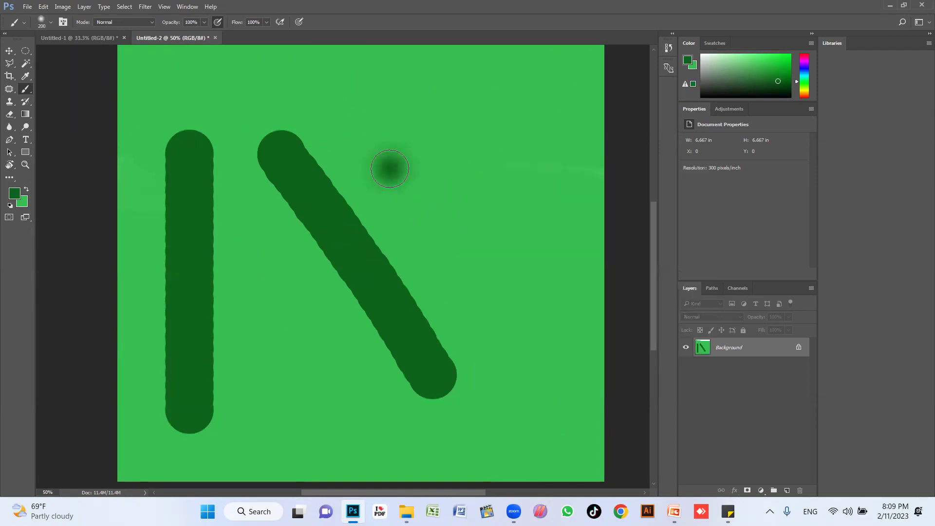
left_click_drag(459, 141, 538, 340)
left_click_drag(543, 117, 574, 416)
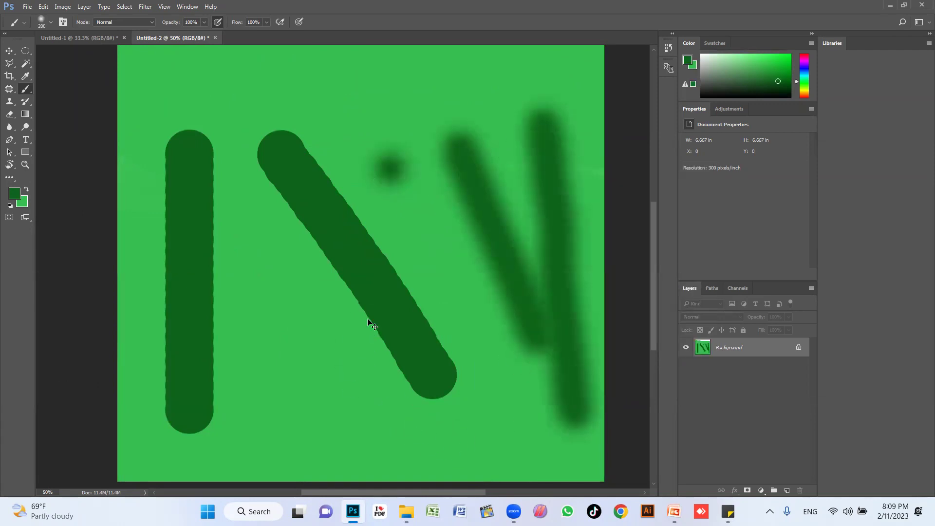
key("ctrl+z")
key("ctrl+z")
key("ctrl+z")
key("ctrl+z")
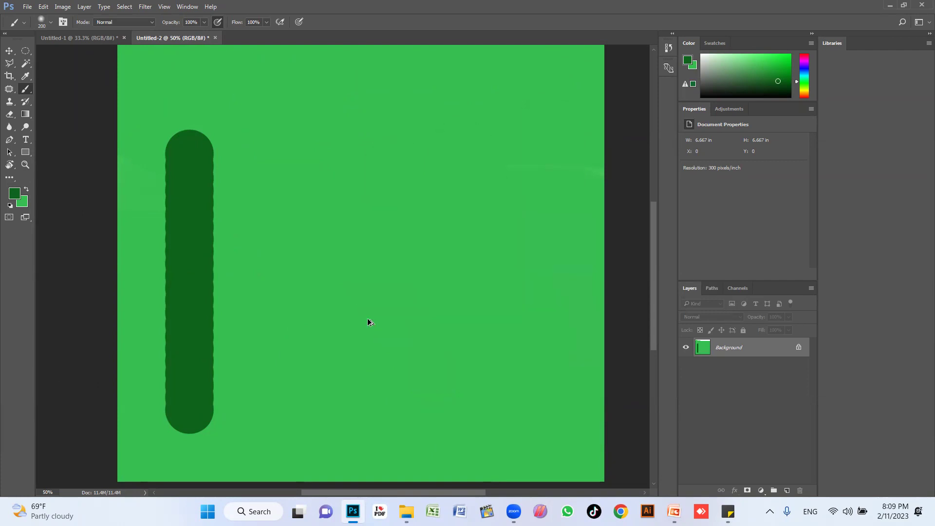
key("ctrl+z")
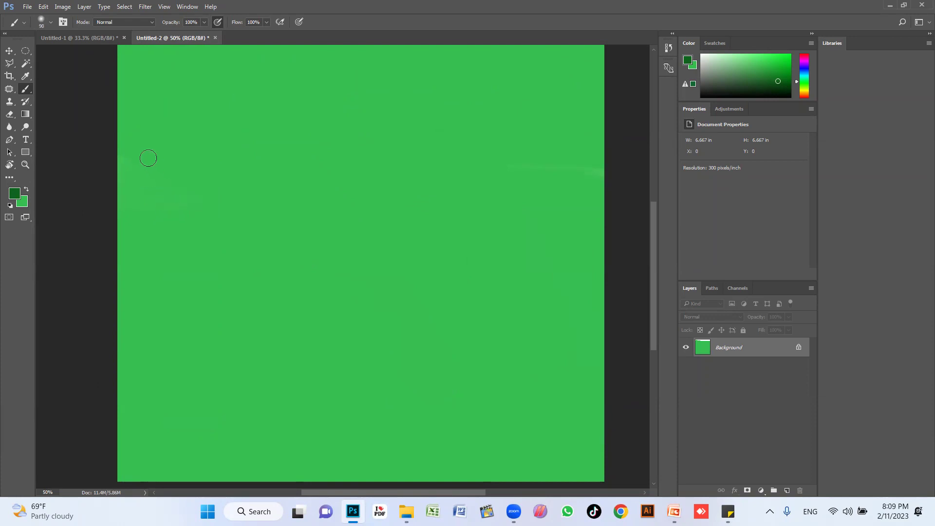
Paint dark green bars across the canvas, switching to a 100% hardness round brush
mouse_move(143, 162)
left_mouse_down()
mouse_move(575, 161)
mouse_move(100, 156)
mouse_move(578, 175)
left_mouse_up()
right_click(399, 224)
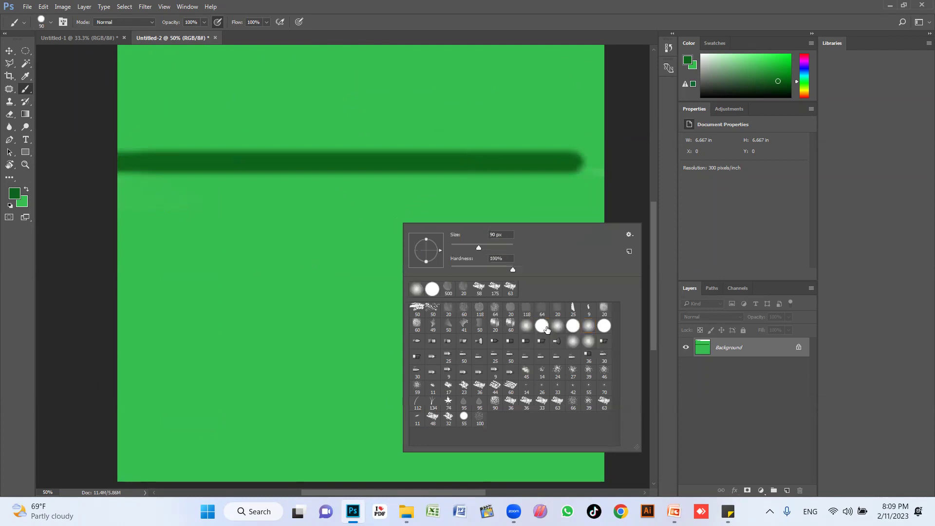
left_click(147, 188)
left_click_drag(149, 193, 556, 197)
left_click_drag(122, 195, 601, 194)
Undo the test strokes and draw one straight dark green line near the top
left_click(218, 292, "shift")
left_click_drag(217, 292, 565, 296)
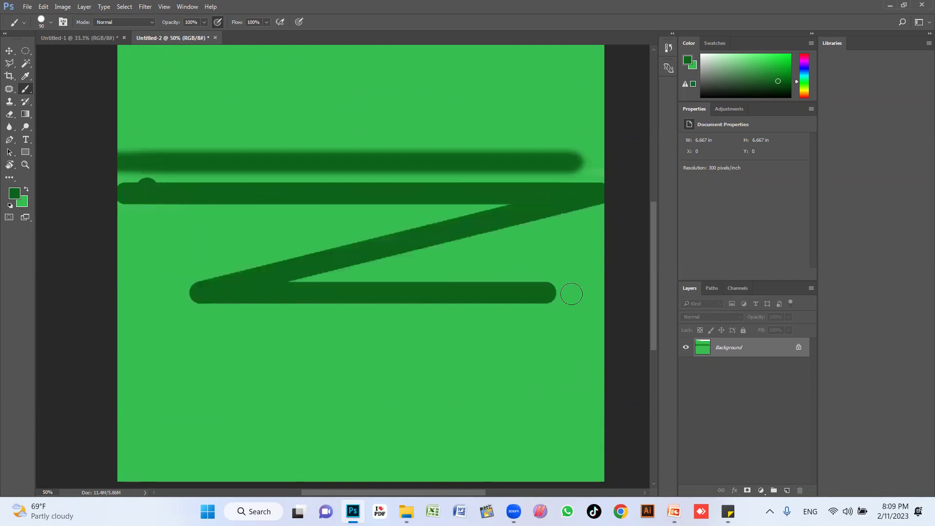
left_click_drag(418, 62, 418, 459)
mouse_move(286, 104)
left_mouse_down()
mouse_move(286, 370)
mouse_move(388, 340)
mouse_move(389, 258)
mouse_move(593, 388)
mouse_move(482, 354)
left_mouse_up()
key("ctrl+z")
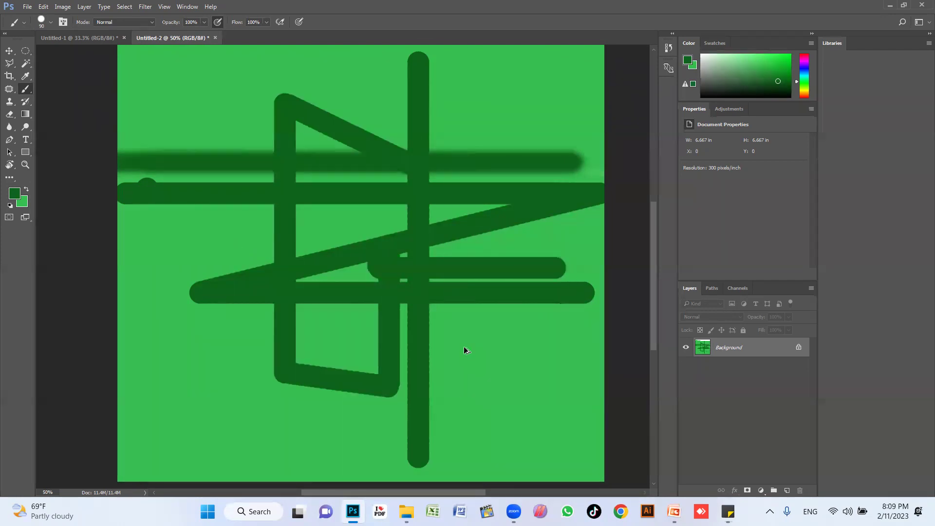
key("ctrl+z")
key("ctrl+z")
key("ctrl+z")
key("ctrl+z")
key("ctrl+z")
key("ctrl+z")
key("ctrl+z")
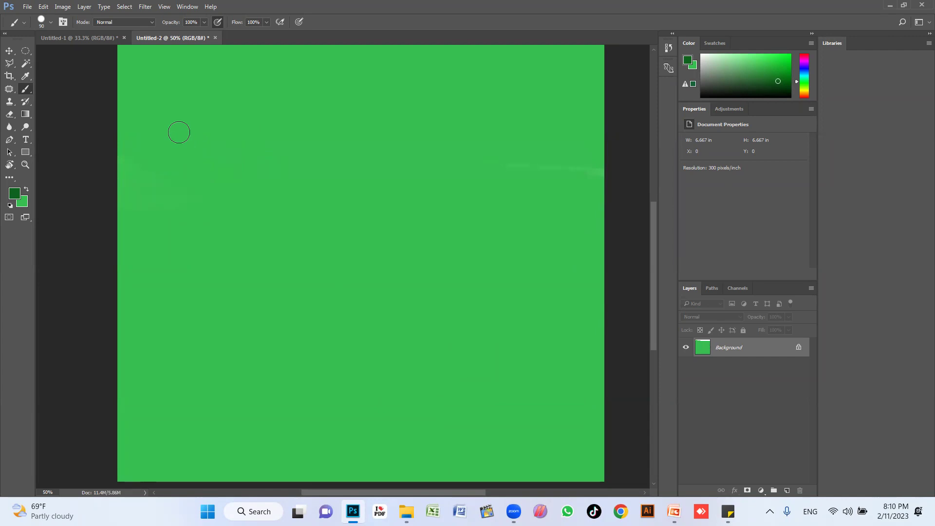
left_click(171, 111)
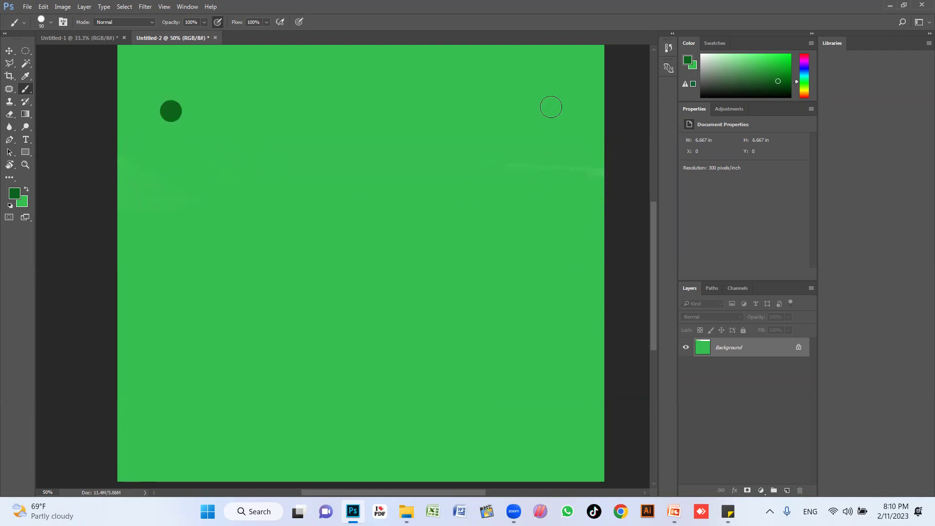
left_click(544, 70, "shift")
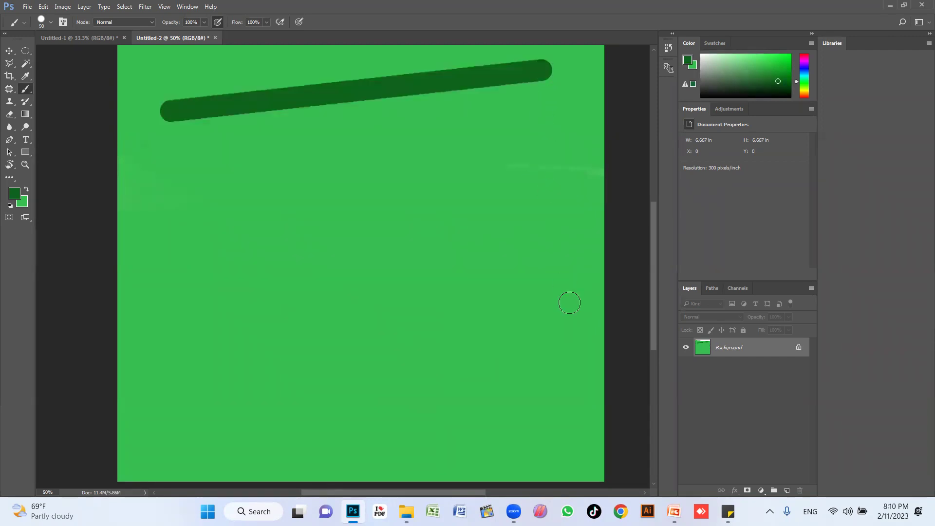
Shift-click a long chain of connected straight dark green lines zigzagging around the canvas
left_click(410, 167, "shift")
left_click(566, 258, "shift")
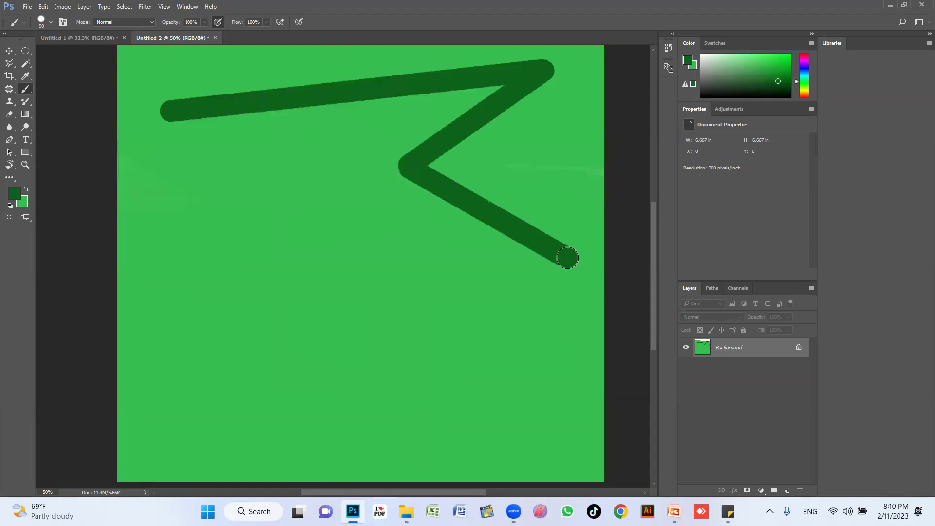
left_click(401, 294, "shift")
left_click(368, 217, "shift")
left_click(358, 187, "shift")
left_click(321, 342, "shift")
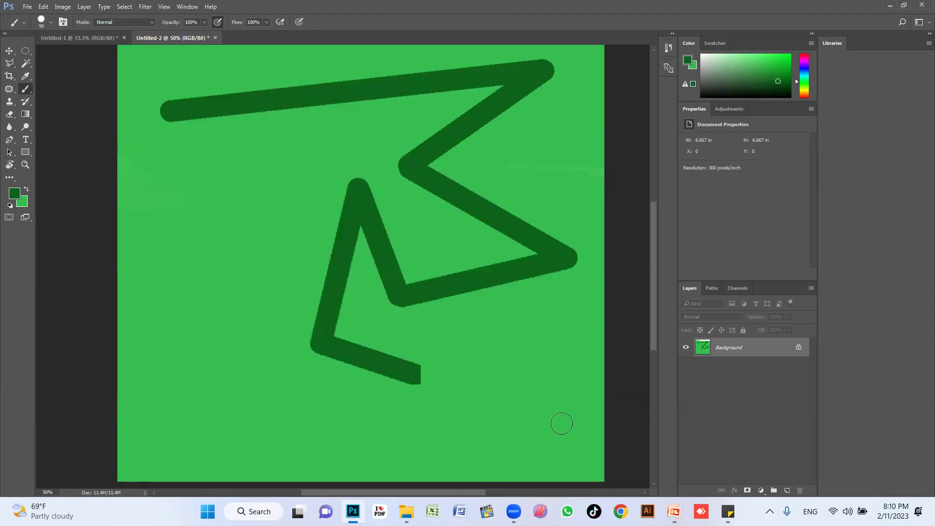
left_click(561, 423, "shift")
left_click(564, 341, "shift")
left_click(525, 372, "shift")
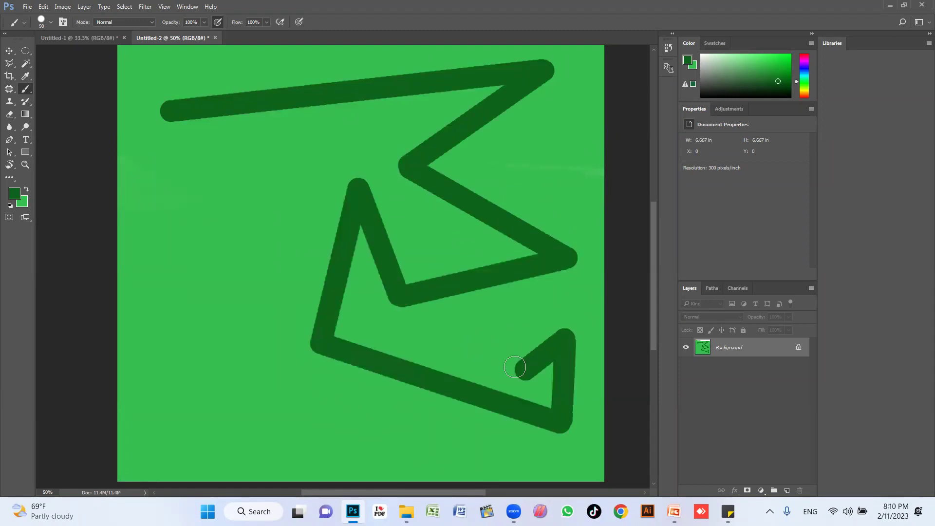
left_click(499, 334, "shift")
left_click(575, 294, "shift")
left_click(599, 351, "shift")
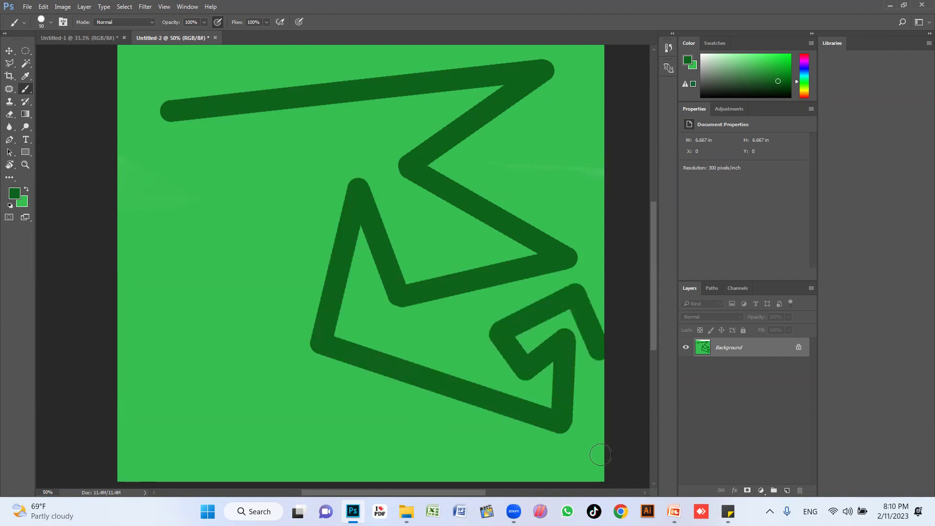
left_click(597, 457, "shift")
left_click(520, 469, "shift")
left_click(336, 458, "shift")
left_click(275, 375, "shift")
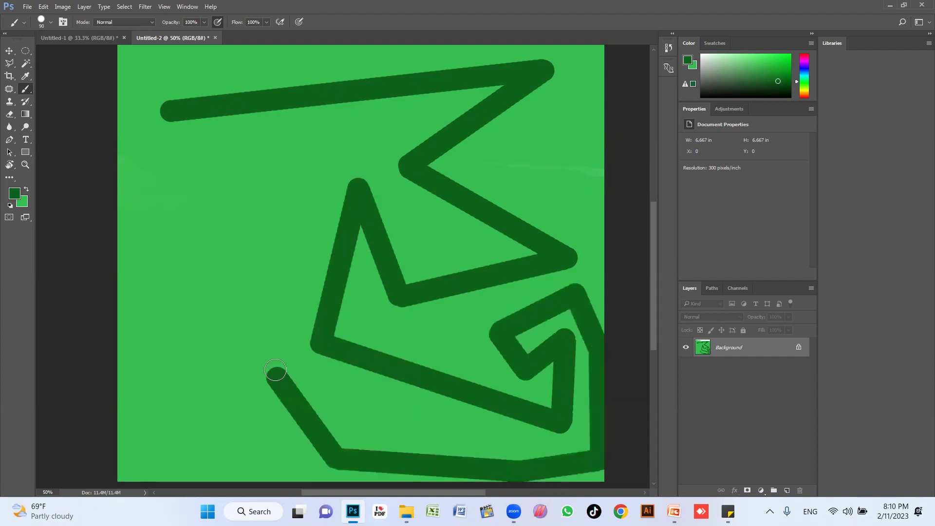
left_click(287, 250, "shift")
left_click(339, 161, "shift")
left_click(278, 152, "shift")
left_click(204, 161, "shift")
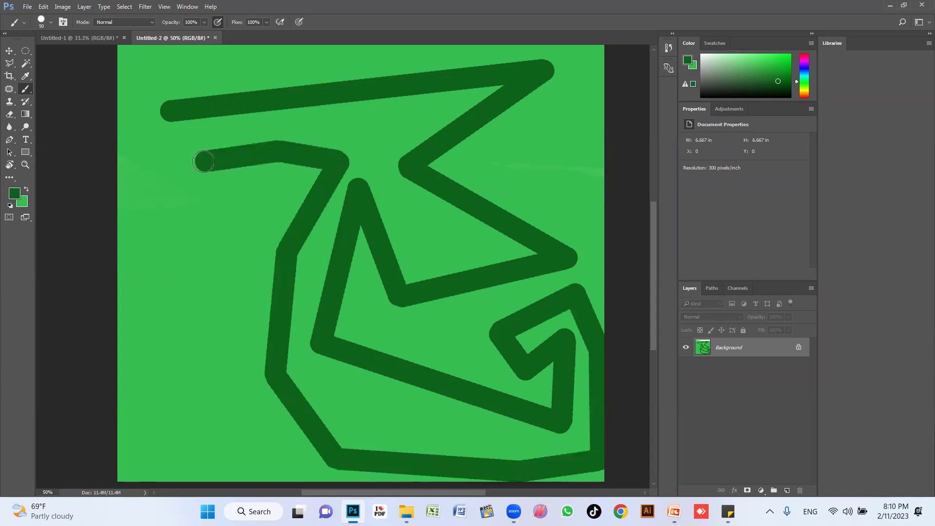
left_click(211, 288, "shift")
left_click(238, 403, "shift")
left_click(262, 458, "shift")
left_click(217, 453, "shift")
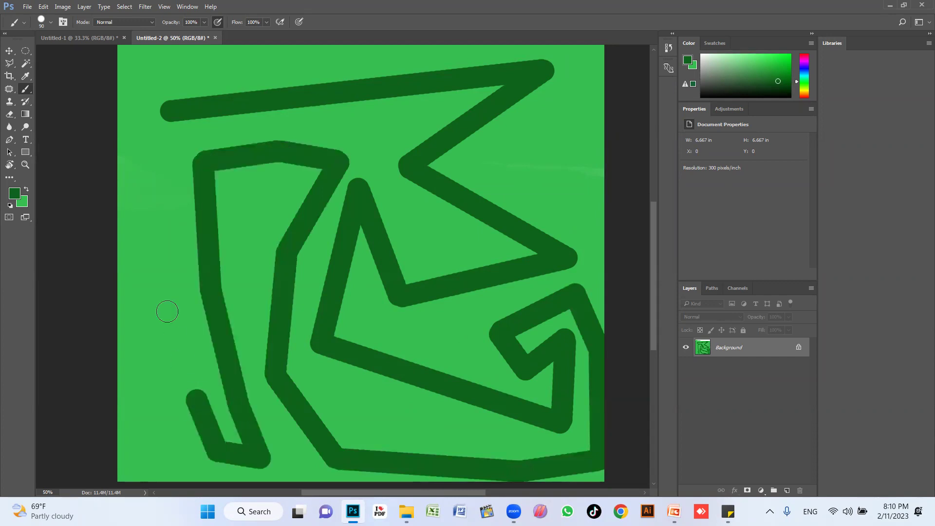
left_click(164, 295, "shift")
left_click(136, 321, "shift")
left_click(137, 442, "shift")
left_click(158, 452, "shift")
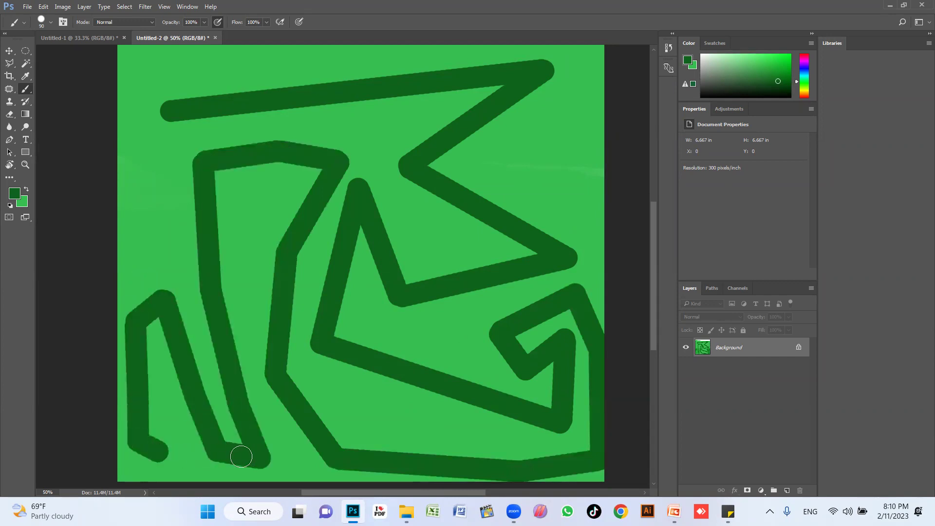
left_click(163, 203, "shift")
left_click(363, 324, "shift")
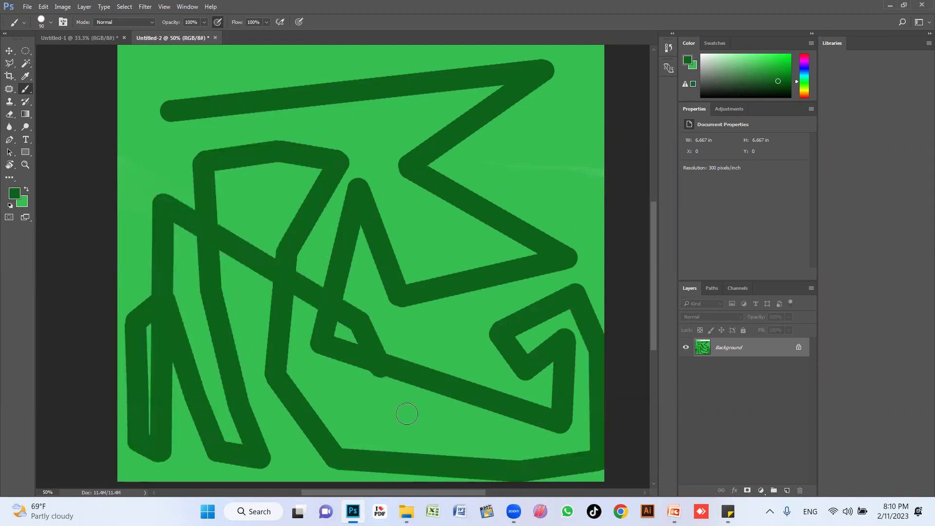
left_click(429, 434, "shift")
left_click(449, 359, "shift")
left_click(451, 205, "shift")
Add a second chain of straight lines from the upper middle, zigzagging left and down
left_click(378, 139)
left_click(530, 146, "shift")
left_click(566, 200, "shift")
left_click(566, 268, "shift")
left_click(363, 150, "shift")
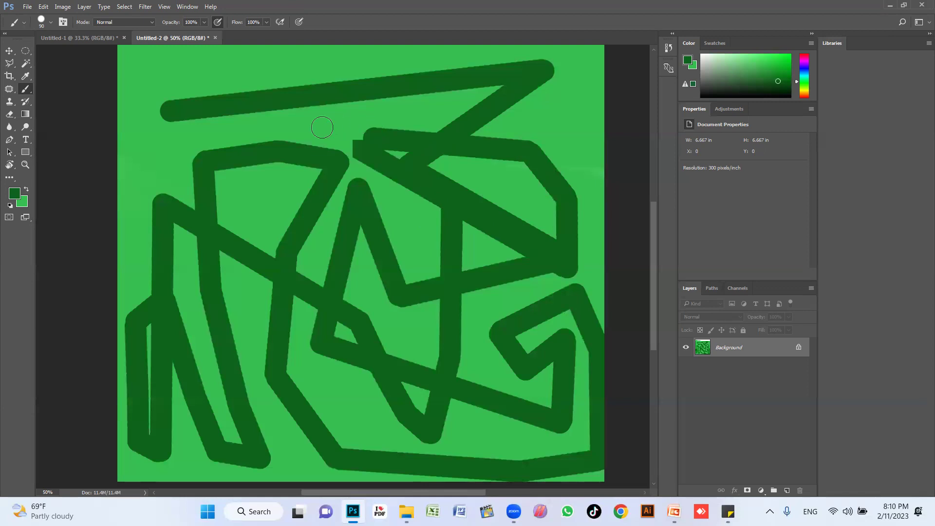
left_click(322, 128, "shift")
left_click(261, 222, "shift")
left_click(208, 171, "shift")
left_click(143, 141, "shift")
left_click(131, 193, "shift")
left_click(146, 235, "shift")
left_click(174, 294, "shift")
left_click(187, 233, "shift")
left_click(223, 316, "shift")
left_click(303, 366, "shift")
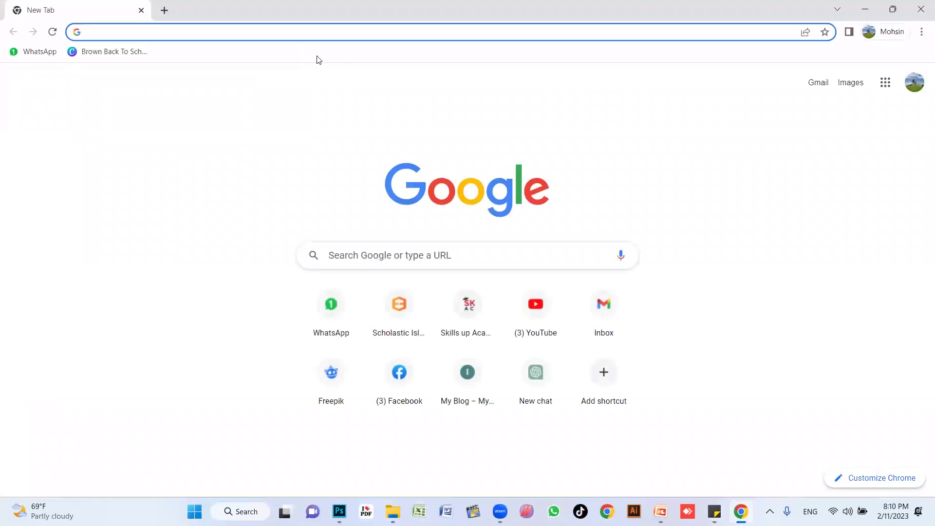
Load behance.net and go to the Behance profile from the account menu
type("beh")
key("Return")
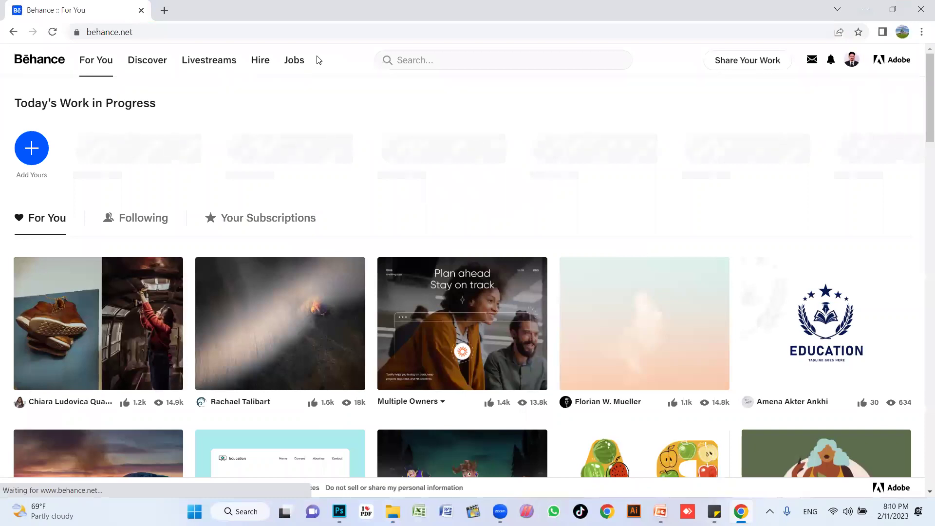
left_click(756, 61)
left_click(847, 63)
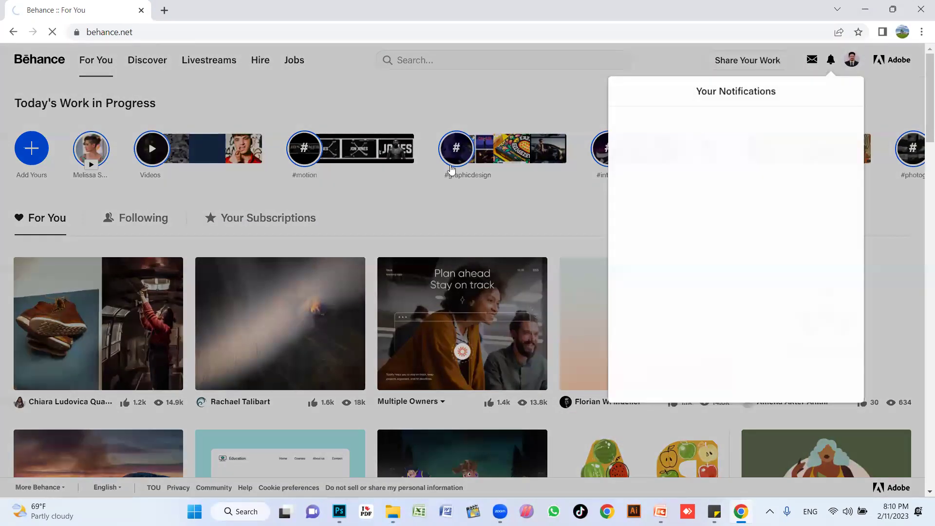
left_click(851, 60)
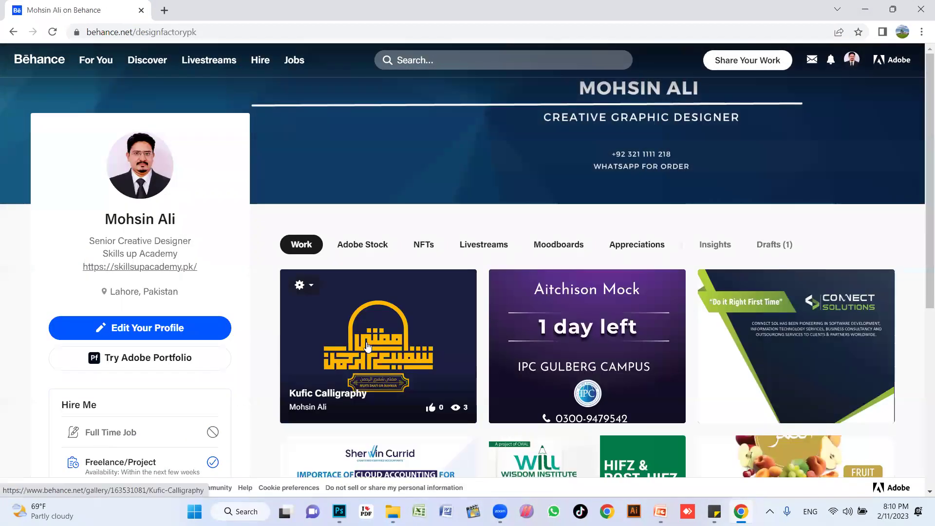
Open the Kufic Calligraphy project and scroll through it
left_click(368, 346)
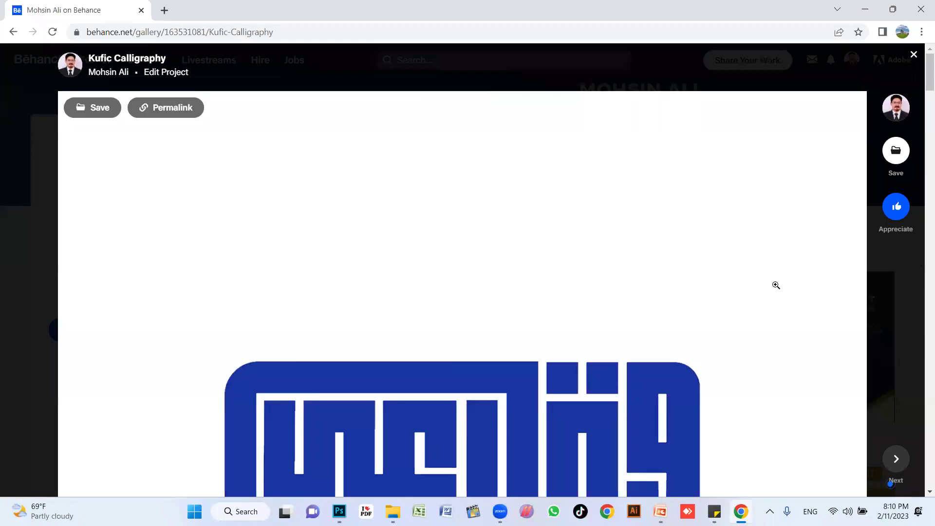
scroll(775, 285, "down", 3)
scroll(772, 302, "down", 1)
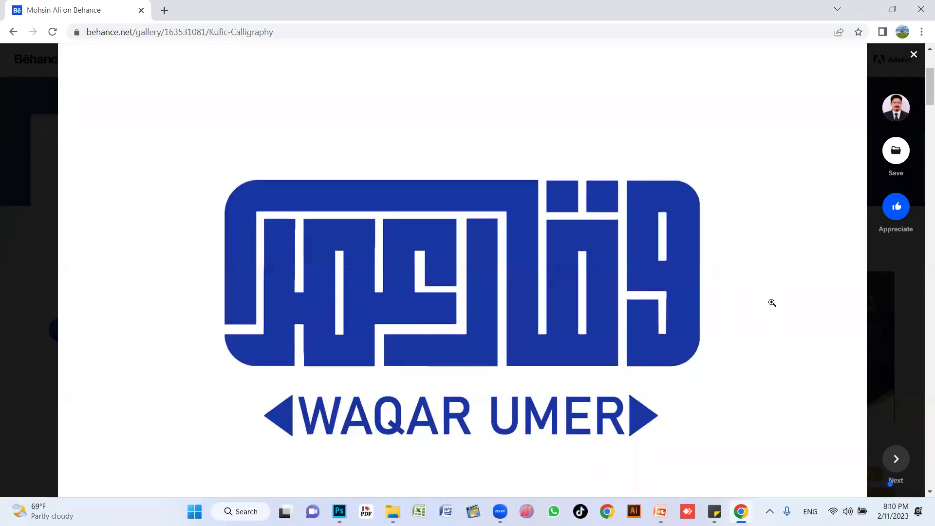
scroll(771, 303, "down", 2)
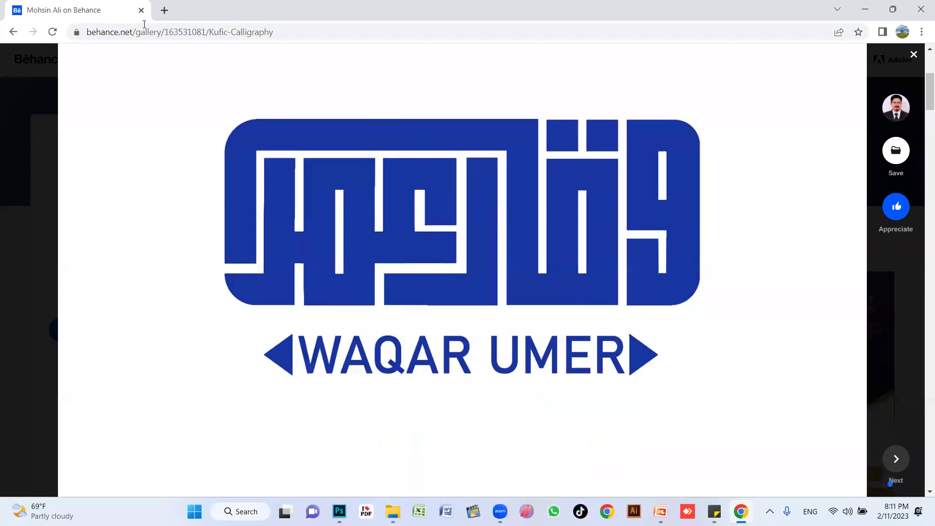
Search Google Images for 'kufic' calligraphy in a new tab
left_click(164, 10)
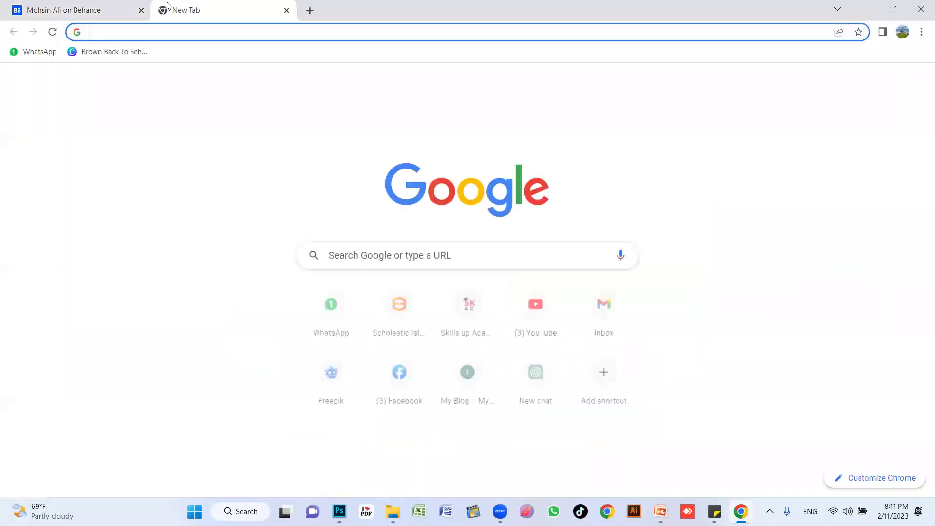
type("kufic")
key("Return")
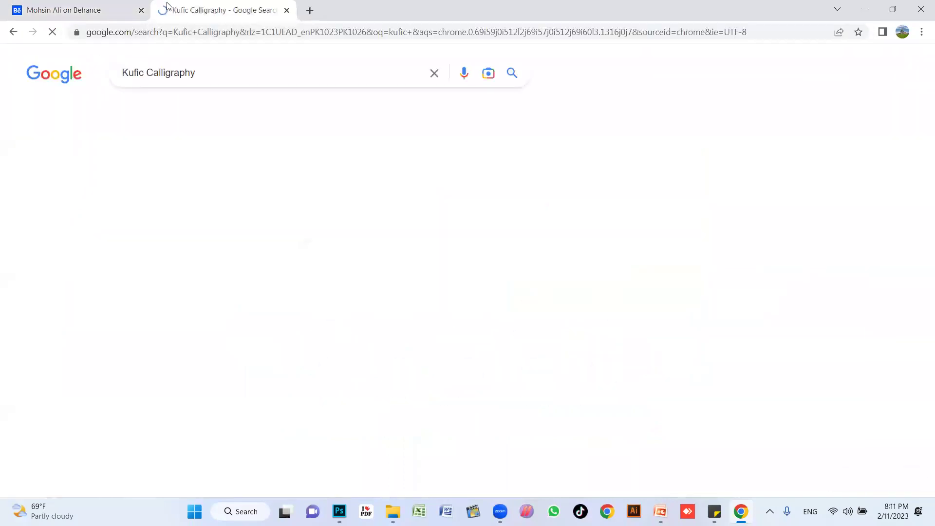
left_click(185, 110)
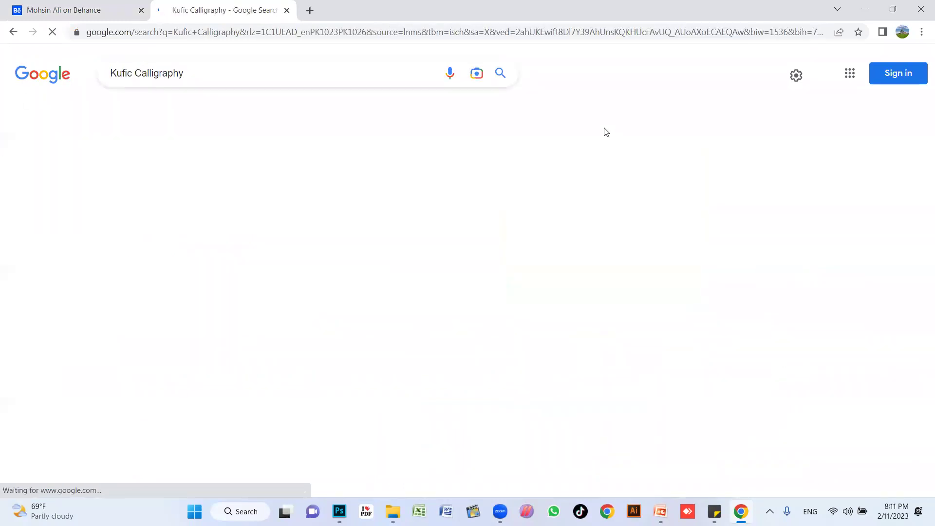
scroll(626, 274, "down", 3)
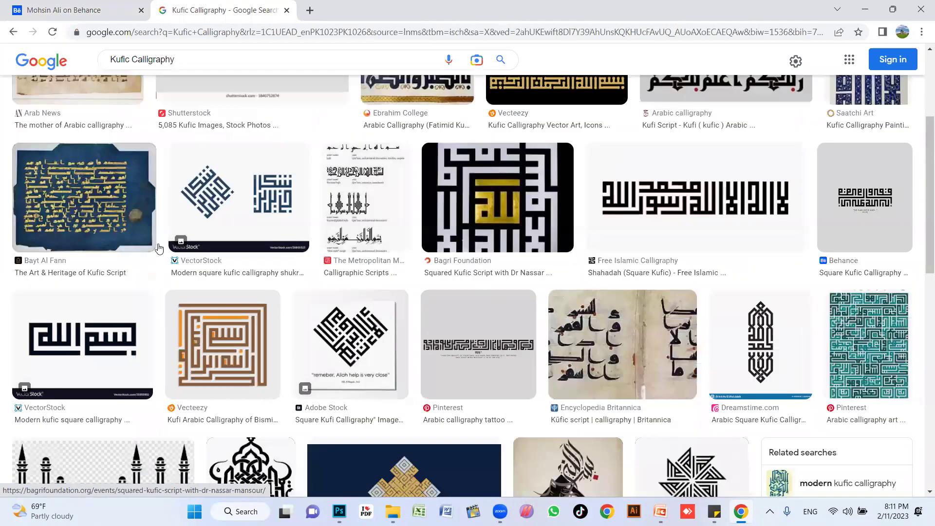
Preview the Shahadah, Darood Pak, Adobe Stock heart, Dreamstime and Freepik Kufic designs
left_click(619, 205)
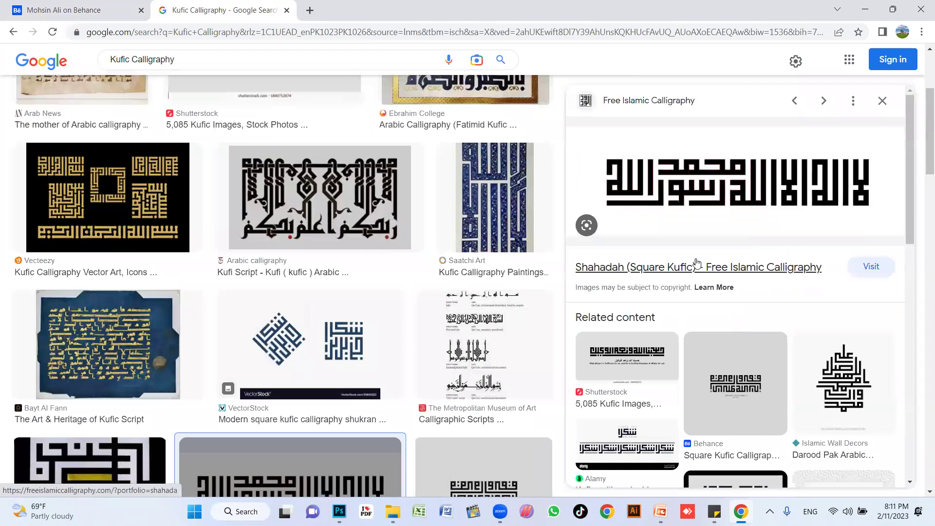
left_click(847, 387)
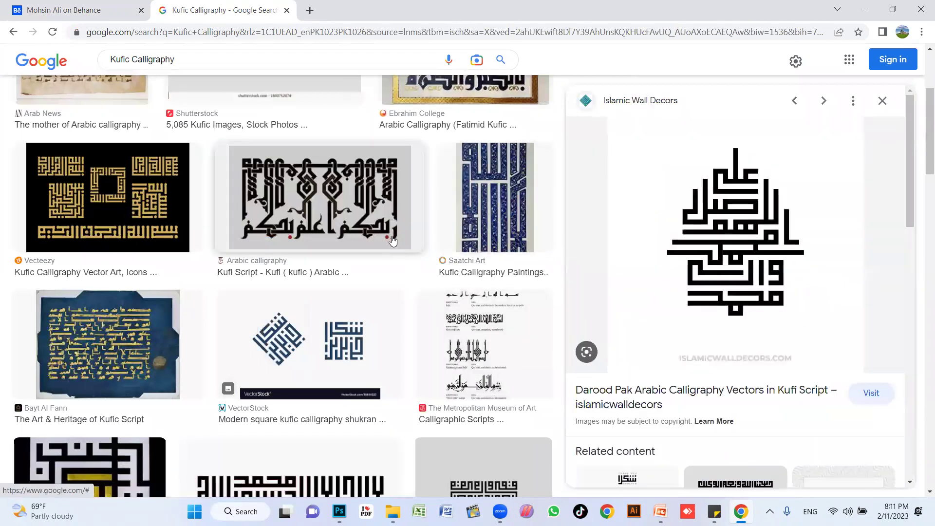
scroll(444, 278, "down", 3)
scroll(486, 266, "down", 3)
scroll(348, 206, "down", 2)
left_click(348, 206)
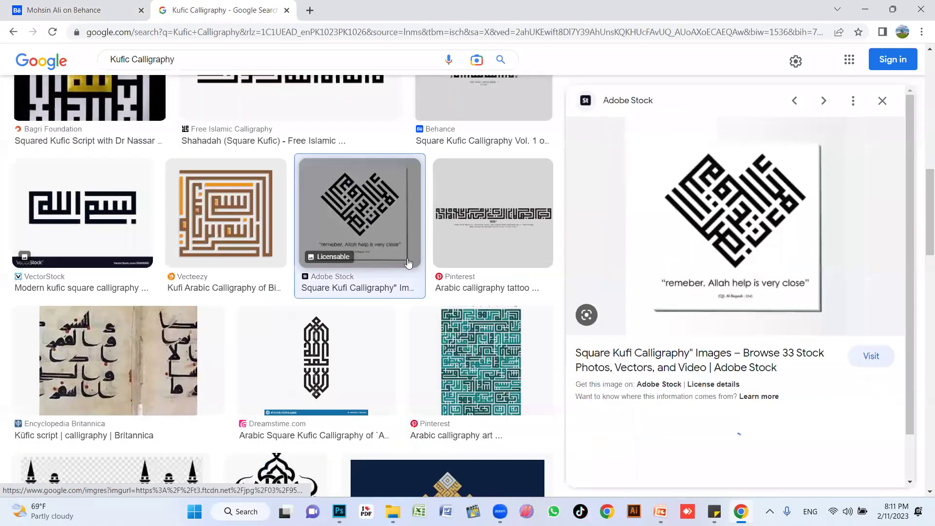
scroll(380, 239, "down", 3)
left_click(337, 179)
scroll(560, 232, "down", 1)
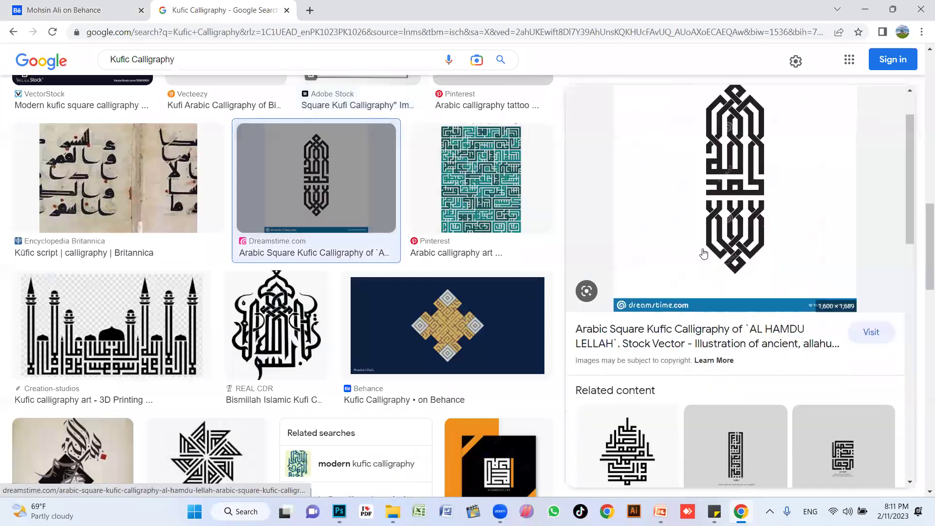
scroll(446, 271, "down", 1)
scroll(446, 270, "down", 2)
left_click(501, 300)
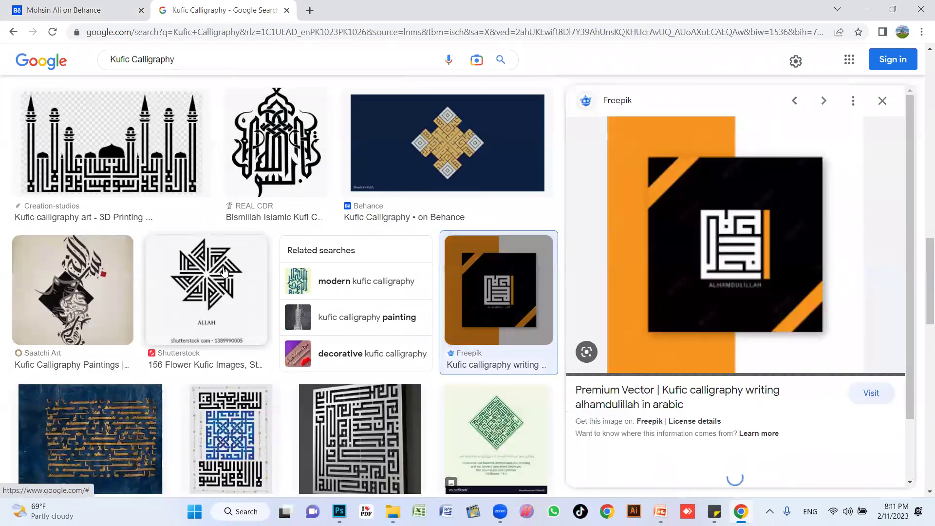
Preview the Reddit square-Kufic example, browse further results, then minimize Chrome
scroll(429, 292, "down", 5)
scroll(390, 290, "down", 5)
scroll(356, 287, "down", 3)
scroll(356, 288, "down", 2)
left_click(467, 161)
scroll(199, 257, "down", 5)
scroll(302, 277, "down", 5)
scroll(317, 288, "down", 5)
scroll(183, 288, "down", 5)
scroll(182, 288, "down", 5)
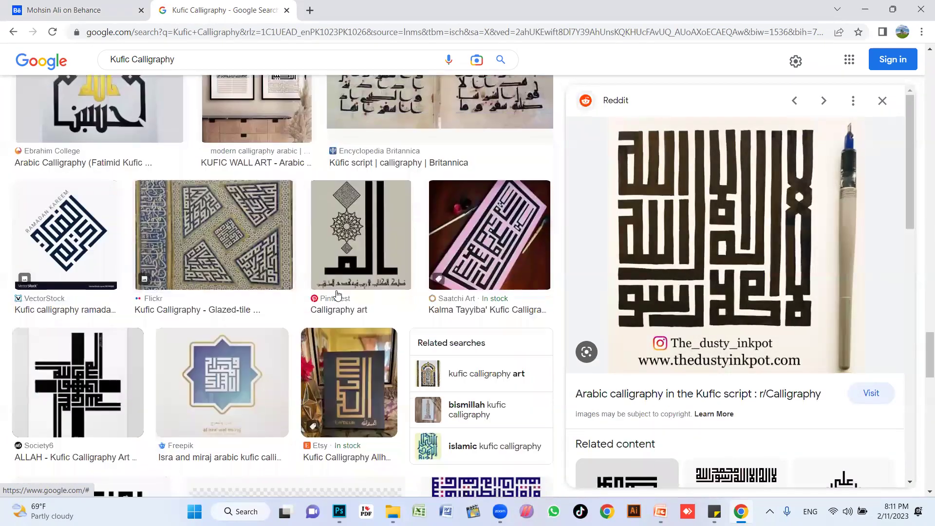
scroll(188, 304, "down", 3)
scroll(389, 296, "down", 5)
scroll(389, 296, "down", 4)
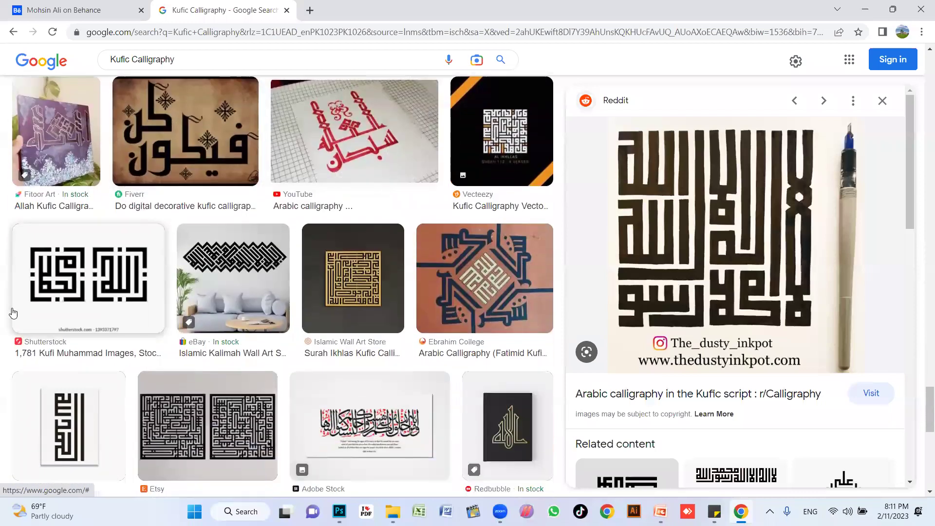
left_click(865, 9)
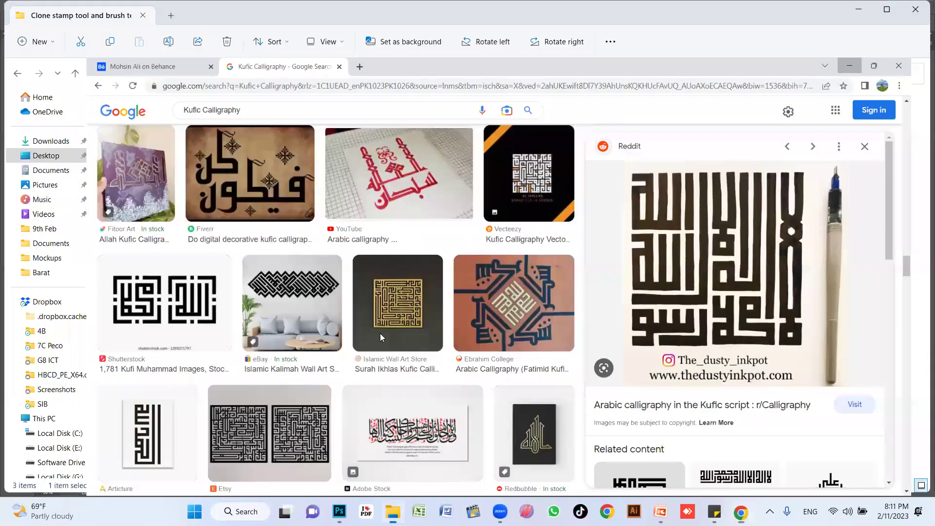
Back in Photoshop, paint five extra dark green crisscross strokes across the canvas
left_click(919, 13)
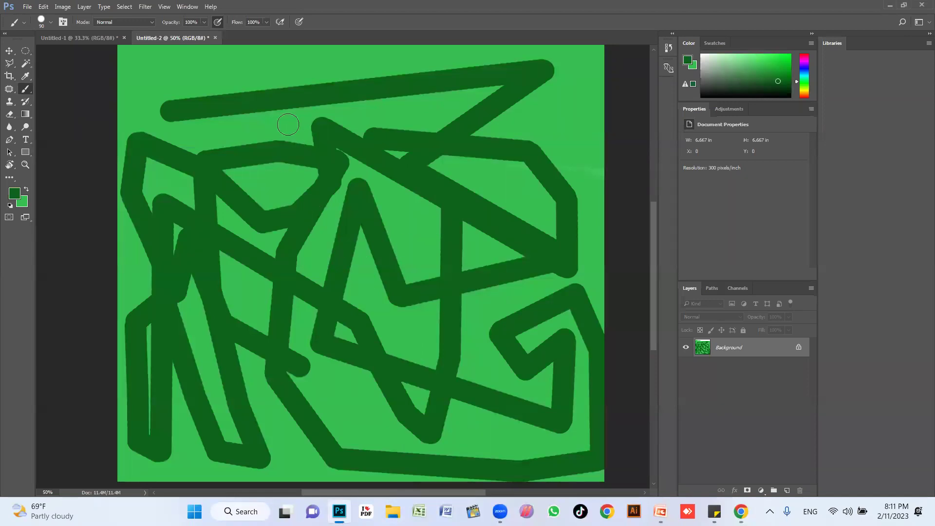
left_click_drag(288, 124, 275, 292)
left_click_drag(506, 359, 238, 361)
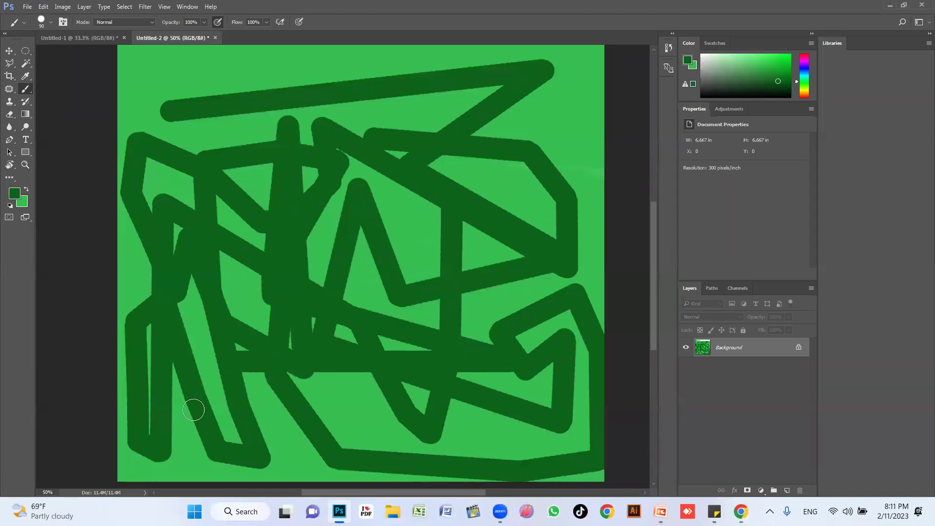
left_click_drag(193, 409, 565, 113)
mouse_move(581, 74)
left_mouse_down()
mouse_move(264, 63)
mouse_move(200, 134)
mouse_move(229, 262)
left_mouse_up()
mouse_move(323, 156)
left_mouse_down()
mouse_move(419, 334)
mouse_move(433, 439)
mouse_move(141, 459)
mouse_move(193, 295)
left_mouse_up()
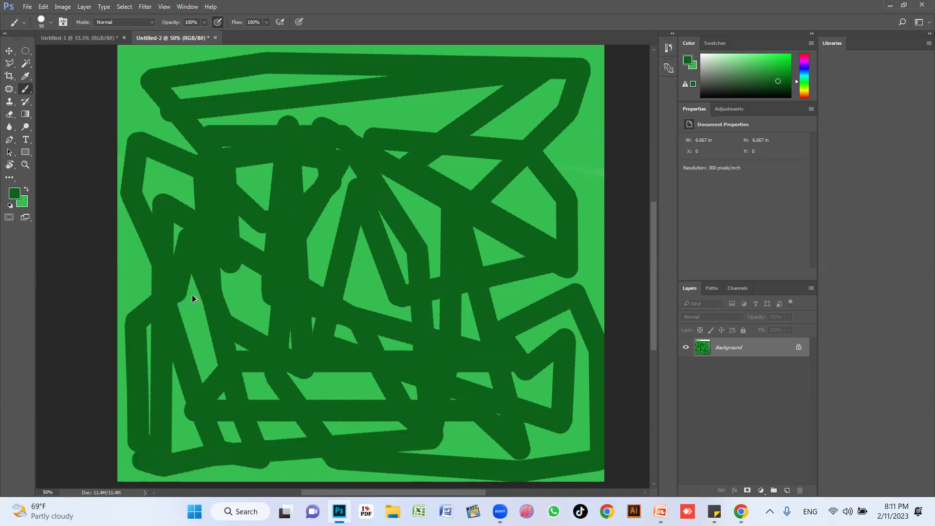
Undo the extra strokes to restore the original tangled line web
key("ctrl+z")
key("ctrl+z")
key("ctrl+z")
key("ctrl+z")
key("ctrl+z")
key("ctrl+z")
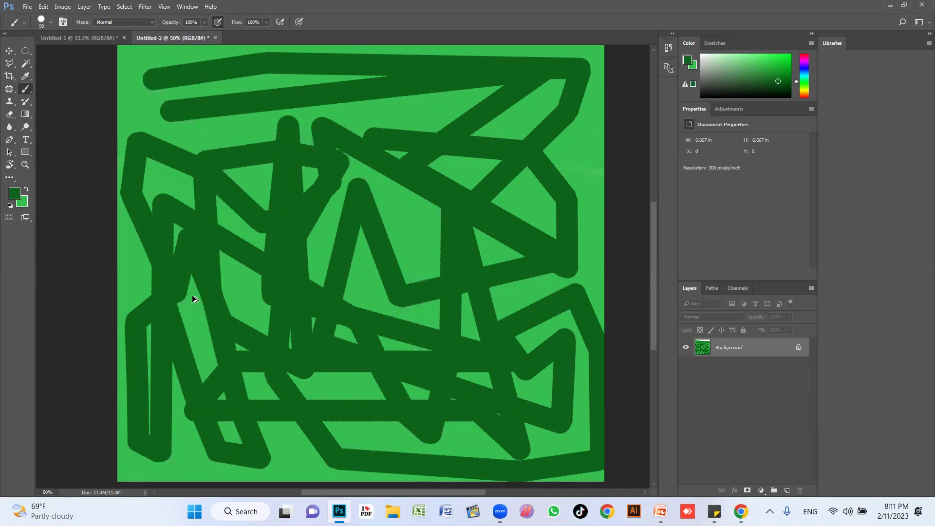
key("ctrl+z")
key("ctrl+z")
key("ctrl+z")
key("ctrl+z")
key("ctrl+z")
key("ctrl+z")
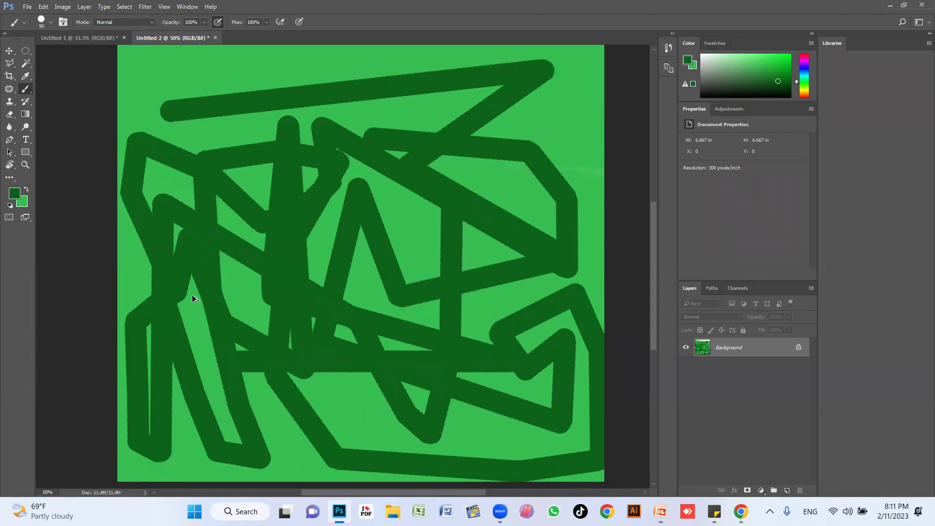
key("ctrl+z")
key("ctrl+z")
key("ctrl+z")
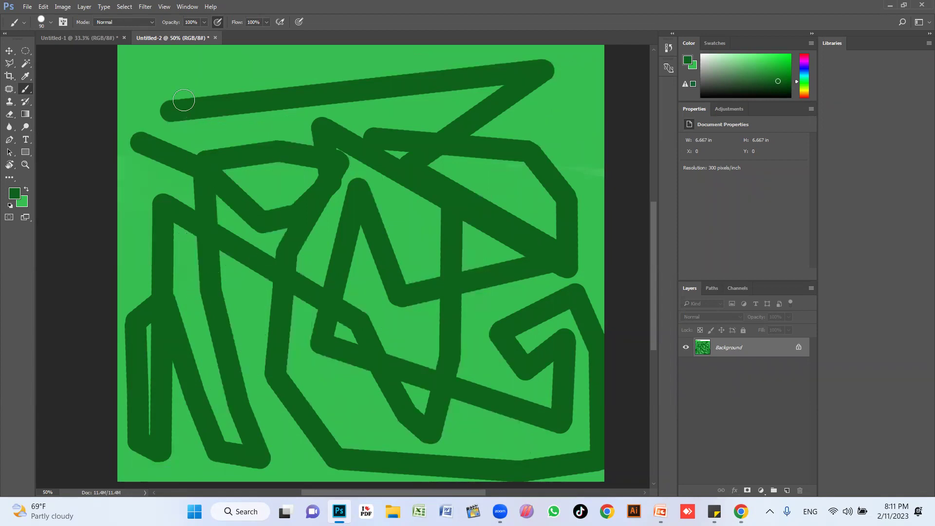
left_click(6, 80)
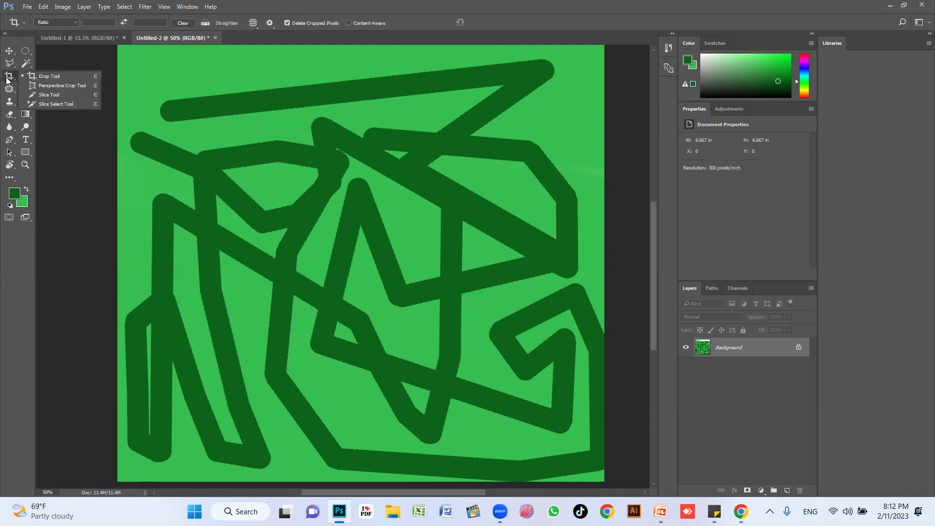
left_click(55, 77)
mouse_move(169, 76)
left_mouse_down()
mouse_move(560, 403)
mouse_move(563, 434)
left_mouse_up()
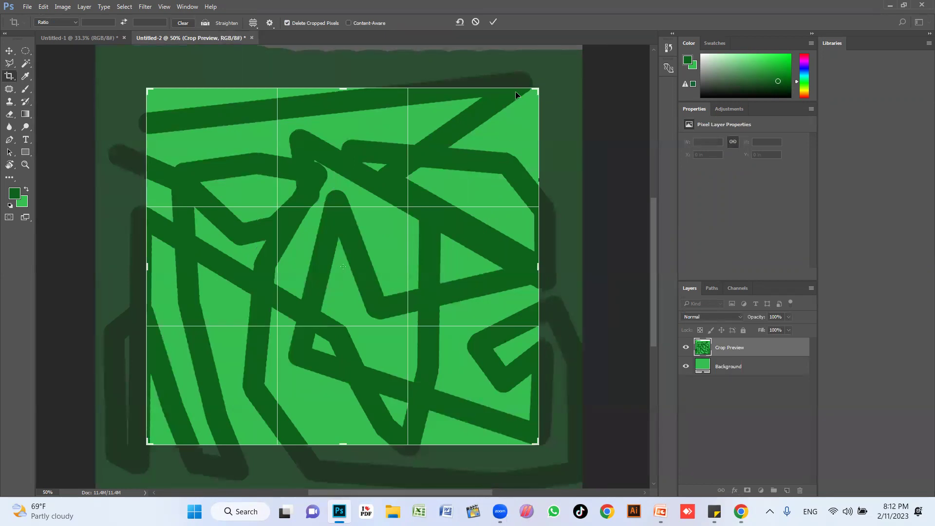
mouse_move(538, 86)
left_mouse_down()
mouse_move(470, 173)
mouse_move(522, 157)
mouse_move(518, 174)
left_mouse_up()
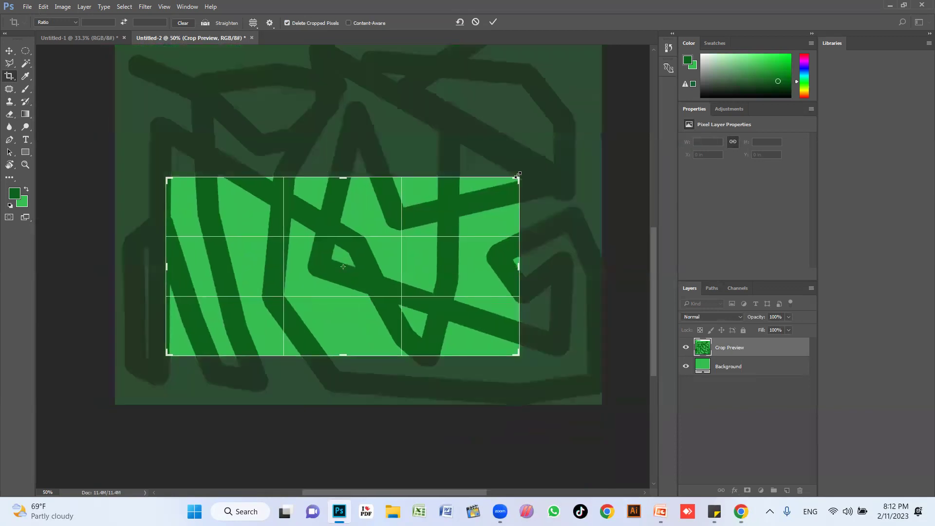
key("Return")
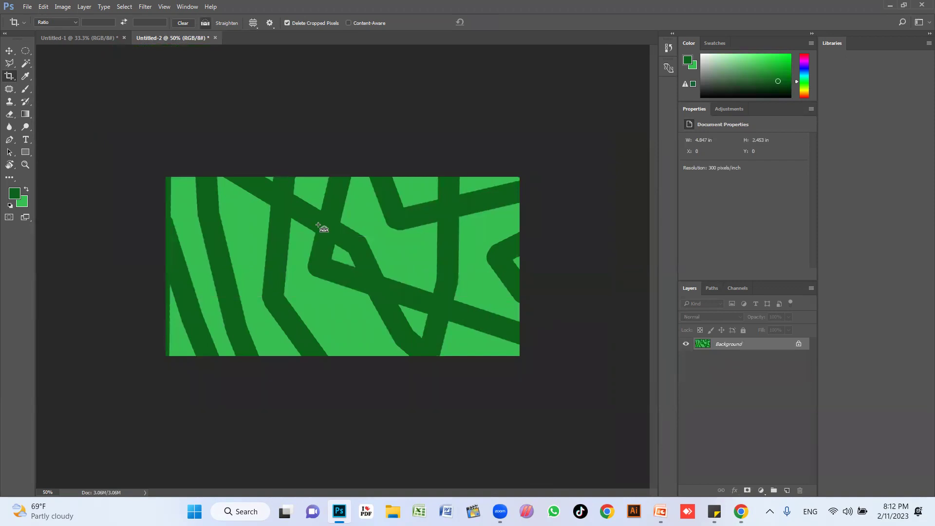
key("ctrl+z")
Apply and undo a trial centre crop, then bring up the crop Ratio presets
left_click_drag(155, 128, 361, 230)
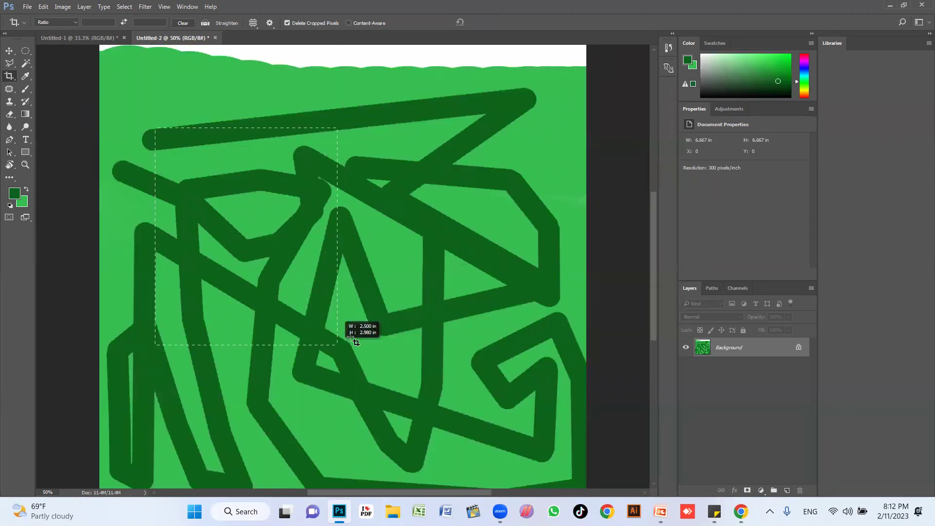
left_click_drag(360, 230, 475, 373)
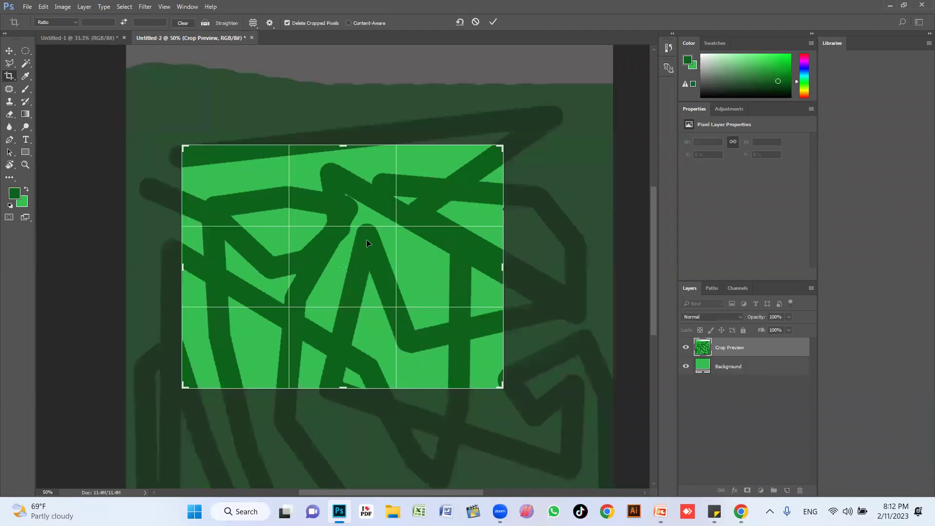
key("Return")
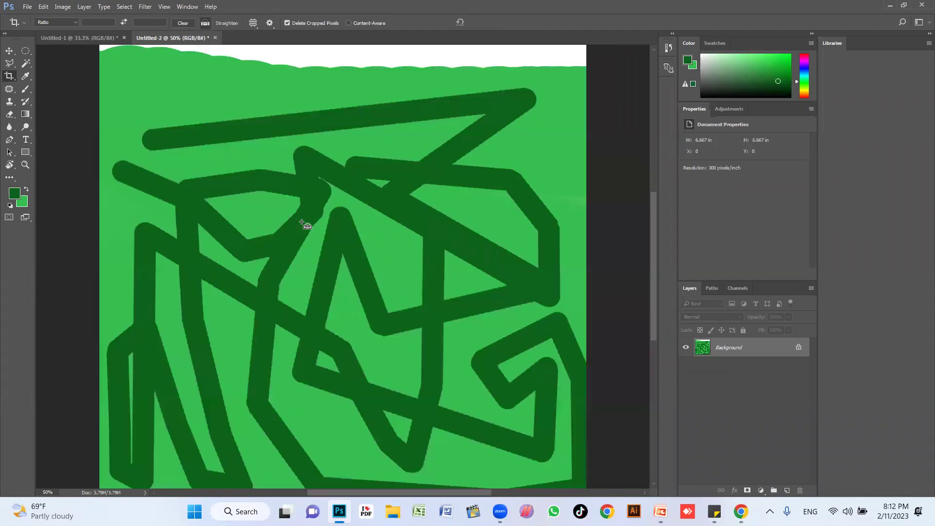
key("ctrl+z")
left_click(64, 27)
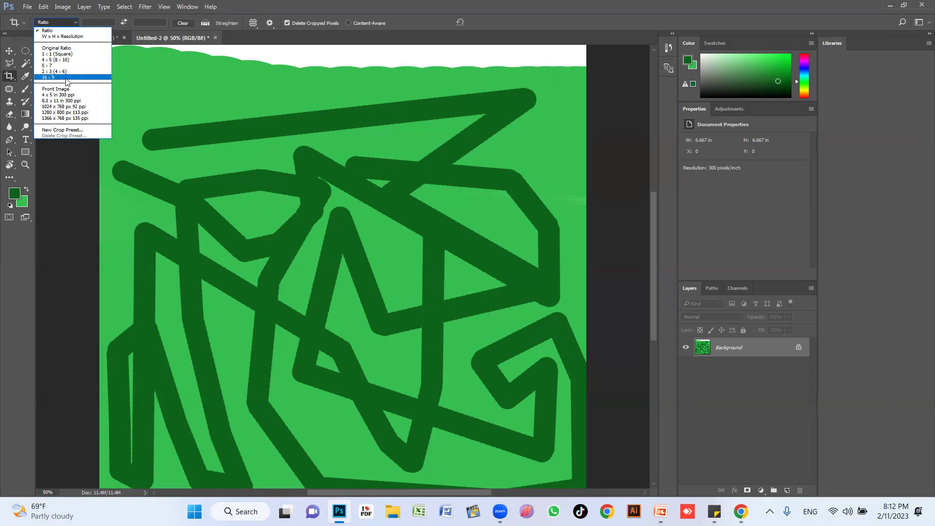
Crop the canvas to a 1:1 square of about 5.66 × 5.66 inches
left_click(69, 54)
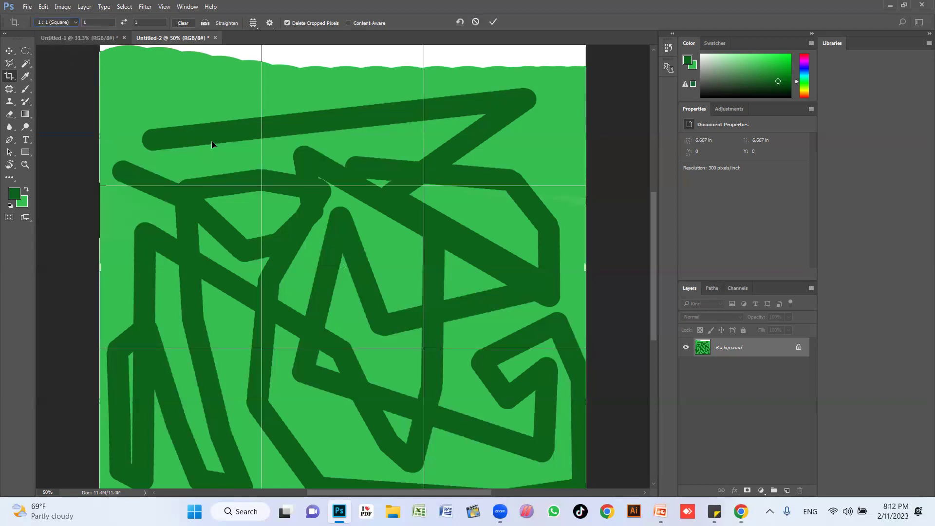
scroll(572, 137, "up", 1)
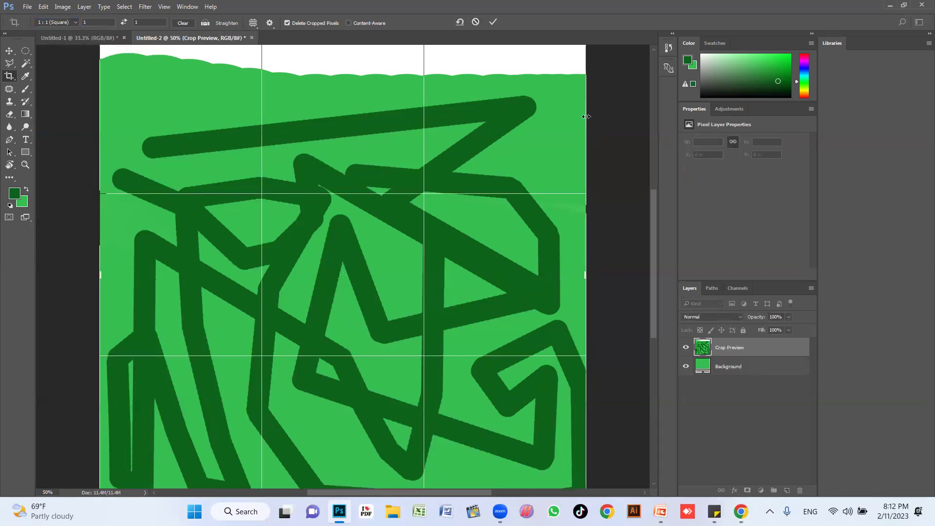
scroll(574, 117, "up", 1)
mouse_move(586, 66)
left_mouse_down()
mouse_move(392, 180)
mouse_move(565, 65)
mouse_move(482, 122)
mouse_move(433, 216)
mouse_move(549, 109)
mouse_move(509, 116)
mouse_move(470, 160)
mouse_move(540, 97)
mouse_move(485, 150)
mouse_move(550, 106)
left_mouse_up()
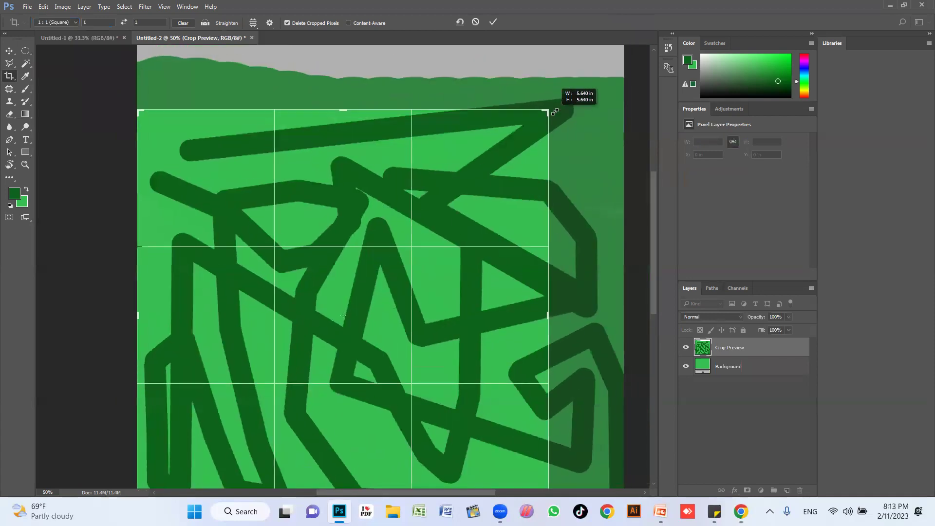
key("Return")
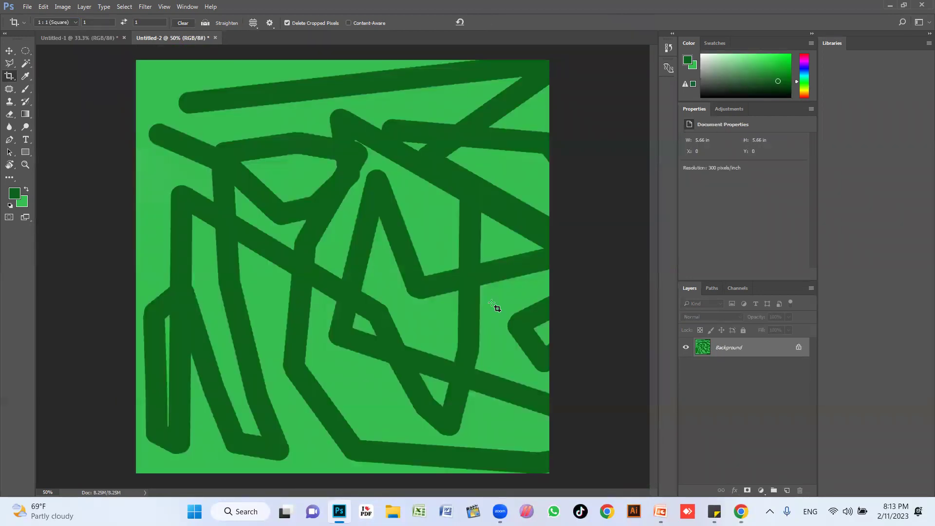
Close Untitled-2 and Untitled-1 without saving either document
left_click(216, 38)
key("n")
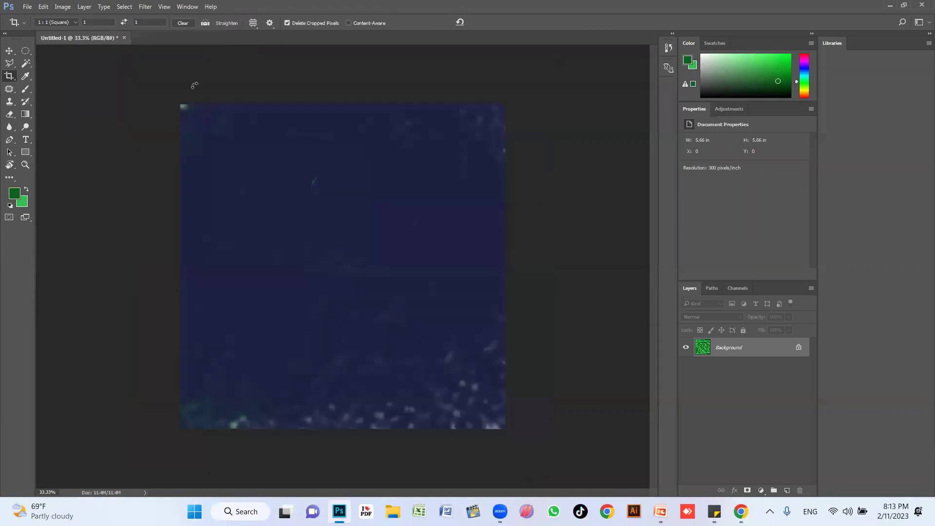
left_click(124, 38)
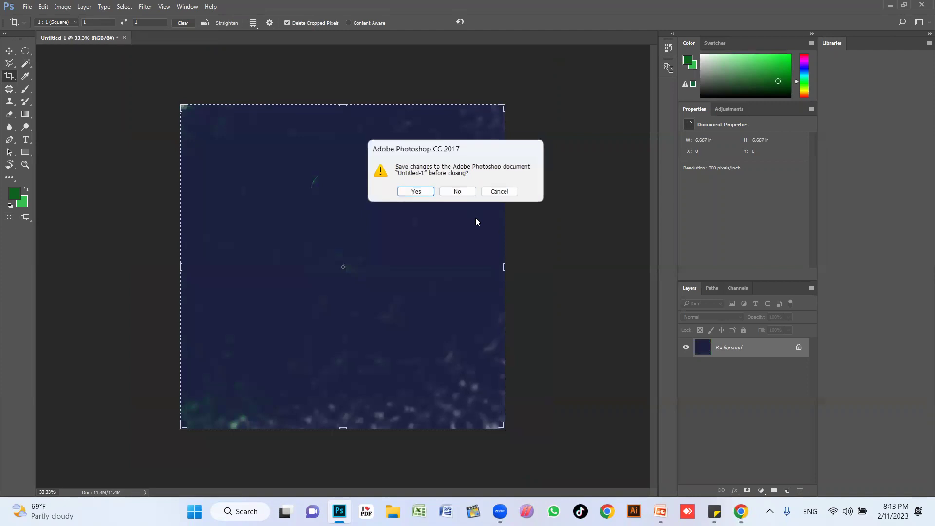
left_click(459, 191)
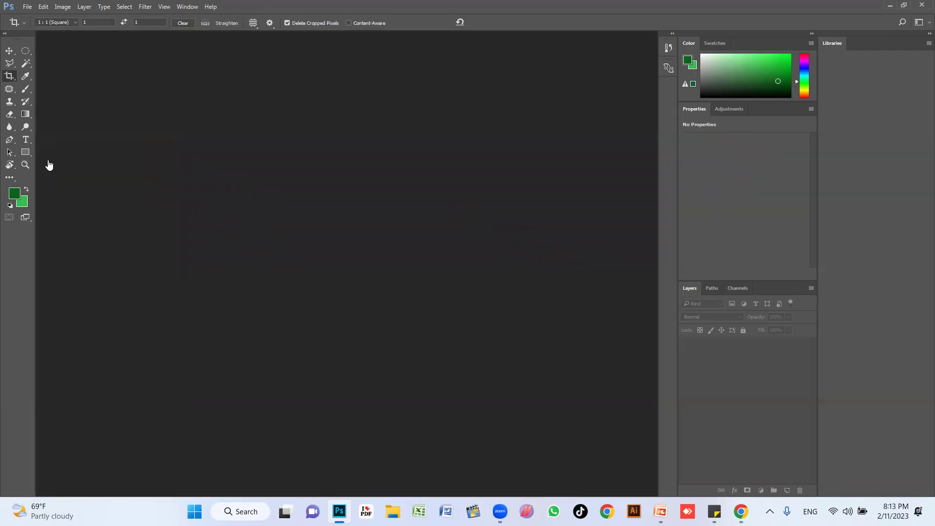
key("alt+Tab")
Open All desktop data > Graphic Pro > clone stamp folder and drag the sunset beach image into Photoshop
double_click(181, 119)
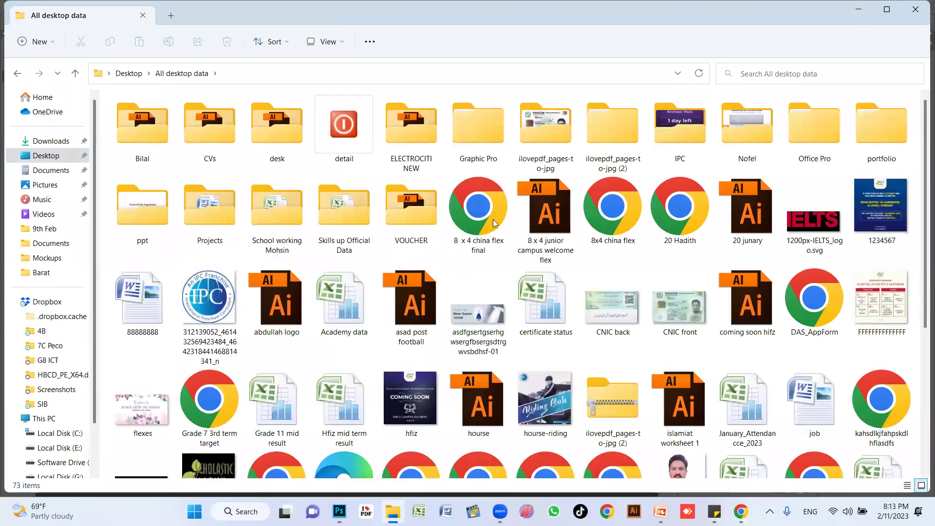
double_click(482, 129)
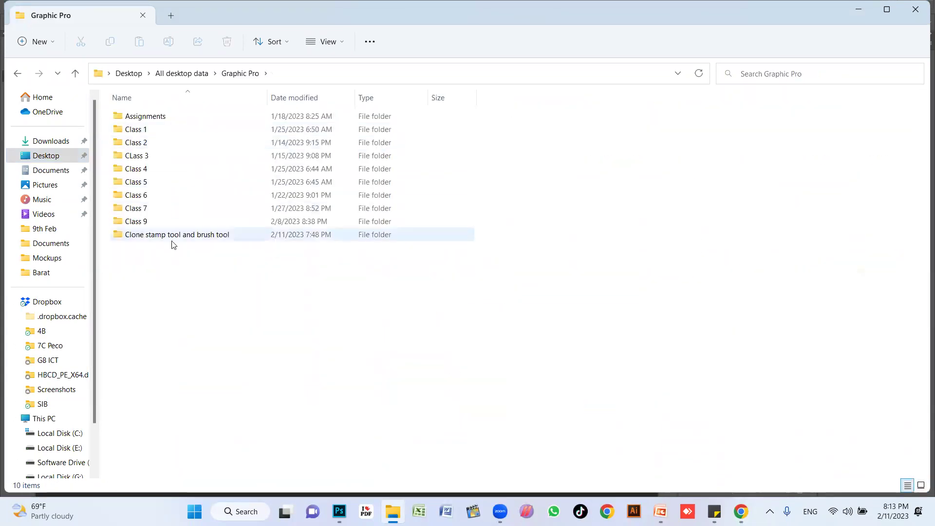
double_click(171, 240)
left_click_drag(288, 138, 345, 331)
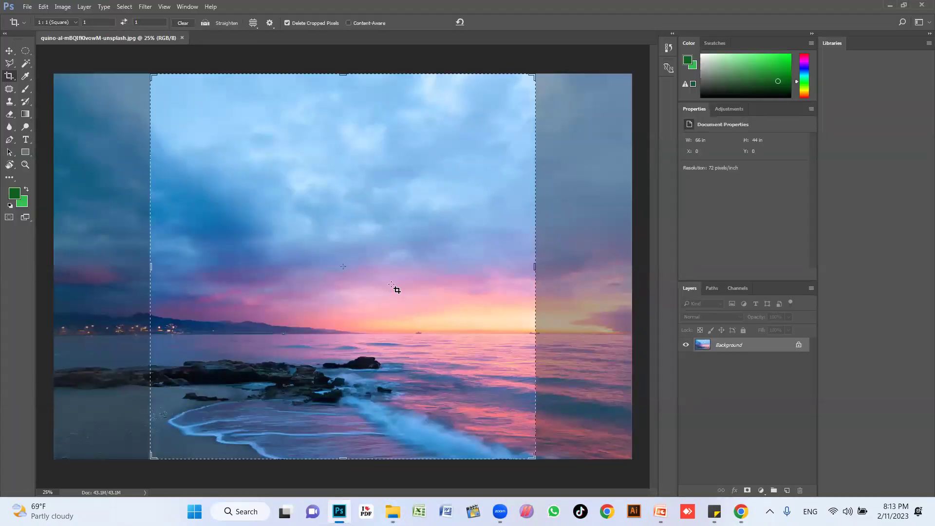
Cancel the crop box so the 66 × 44 inch sunset photo stays uncropped
key("Escape")
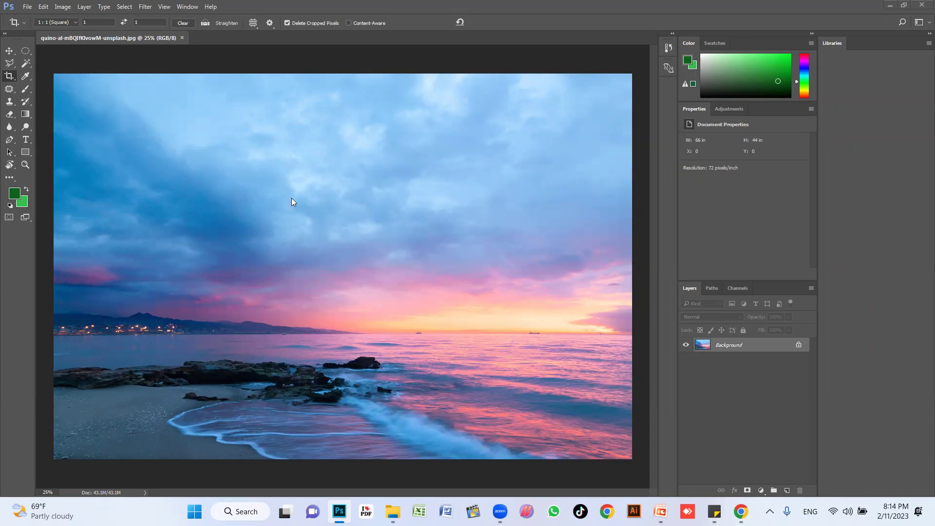
Zoom to 100% on the shoreline town lights and pick the Clone Stamp tool group
key("z")
left_click(181, 332)
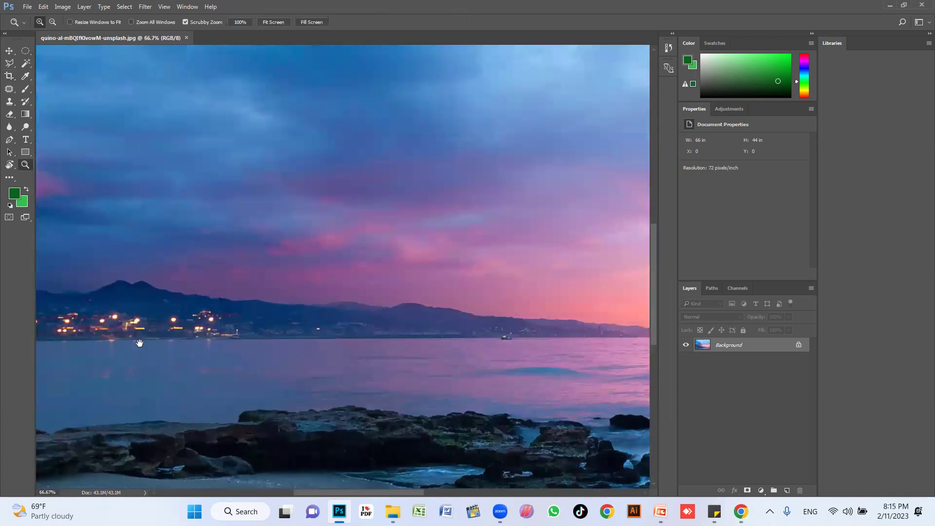
left_click(364, 324)
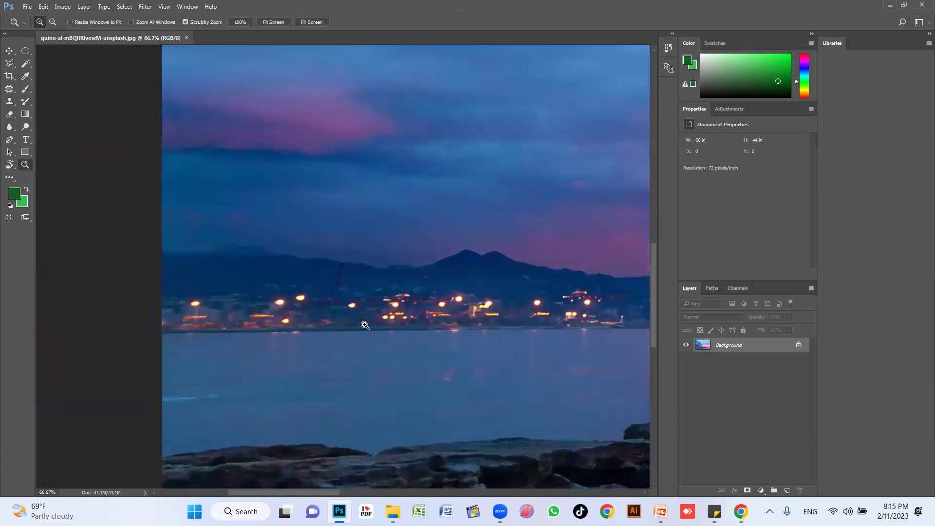
left_click(364, 325)
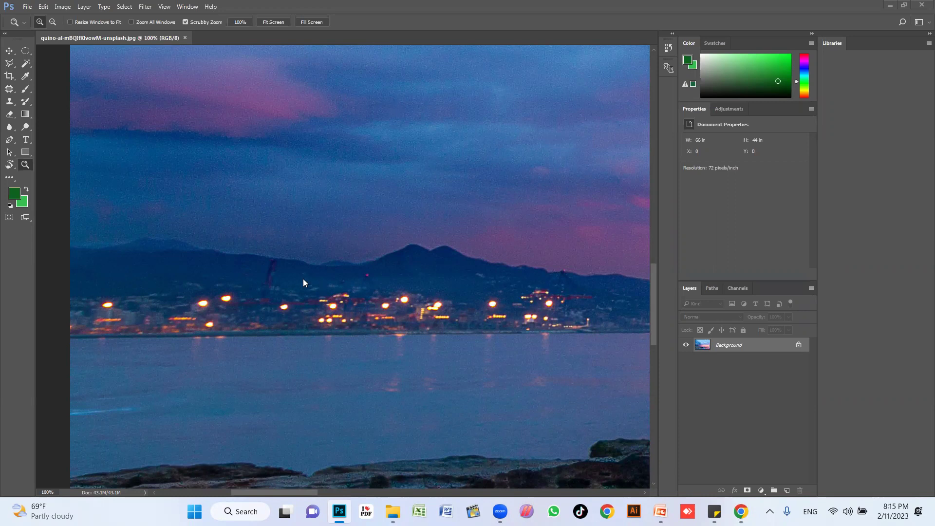
left_click(10, 101)
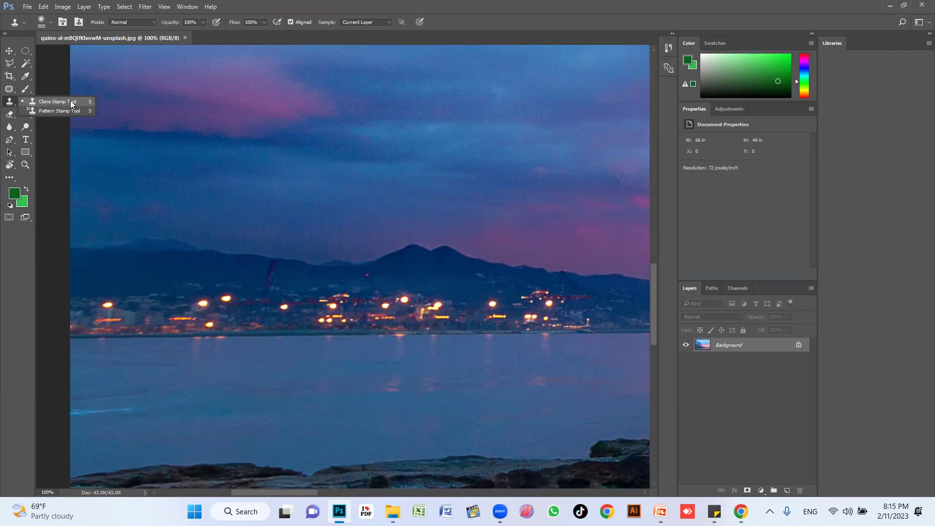
Select the Clone Stamp Tool, shrink its brush to 100, and open the Window menu
left_click(70, 102)
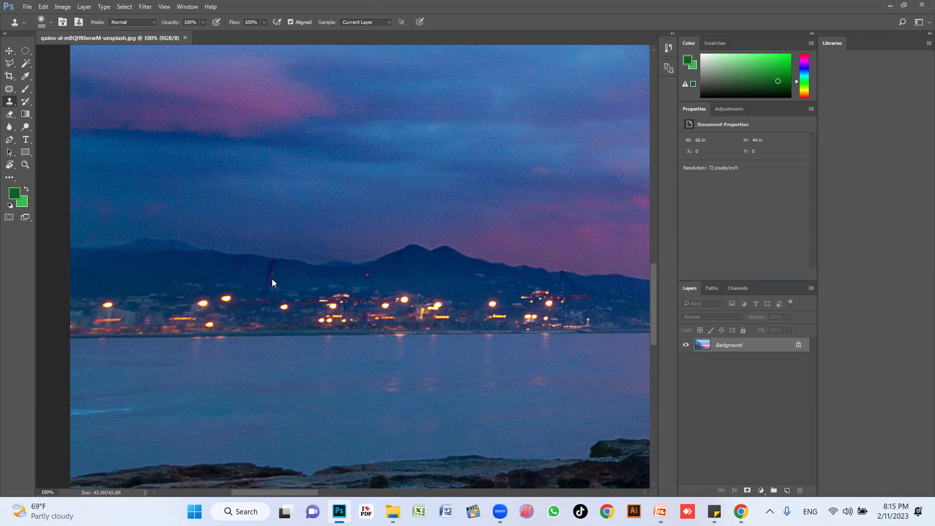
key("bracketleft")
key("bracketleft")
key("bracketleft")
key("bracketleft")
key("bracketleft")
key("bracketleft")
left_click(187, 7)
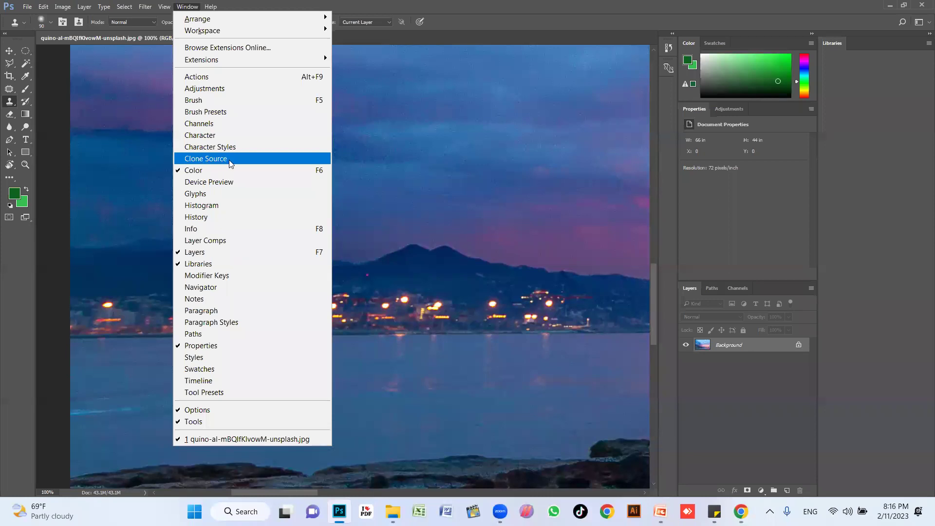
Show the Clone Source panel and reposition it beside the zoomed photo
left_click(229, 162)
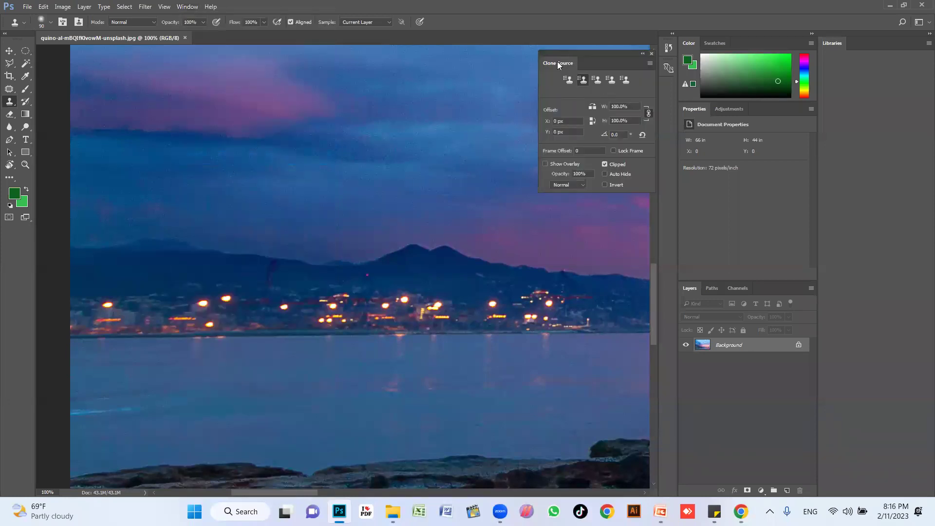
left_click_drag(557, 61, 532, 71)
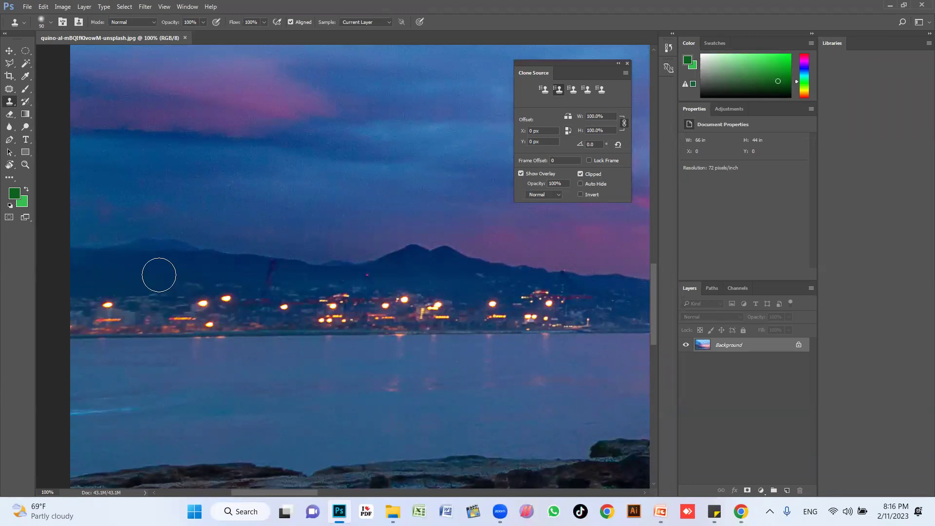
Dismiss the missing-source warning and zoom in on the left-hand town lights
left_click(166, 281)
left_click(455, 198)
scroll(156, 302, "left", 2)
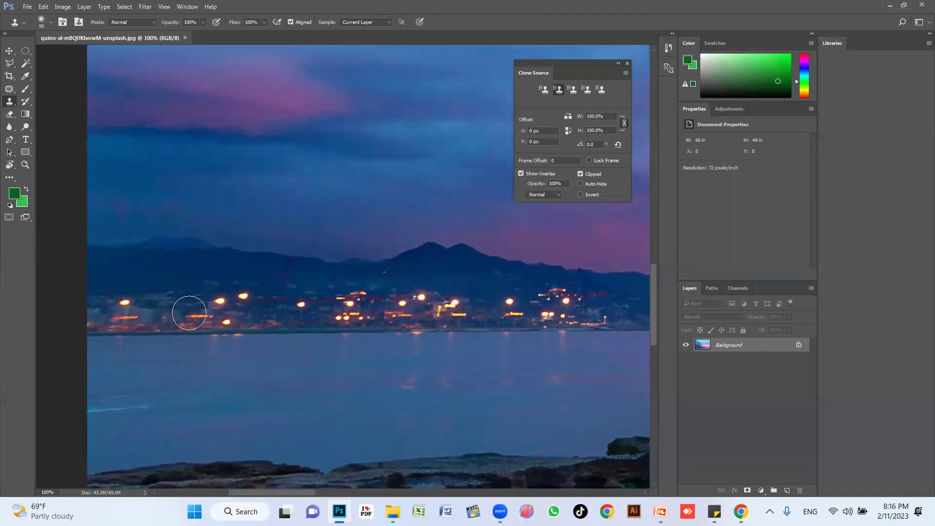
key("z")
left_click(203, 306)
mouse_move(277, 305)
left_mouse_down()
mouse_move(336, 359)
mouse_move(321, 350)
left_mouse_up()
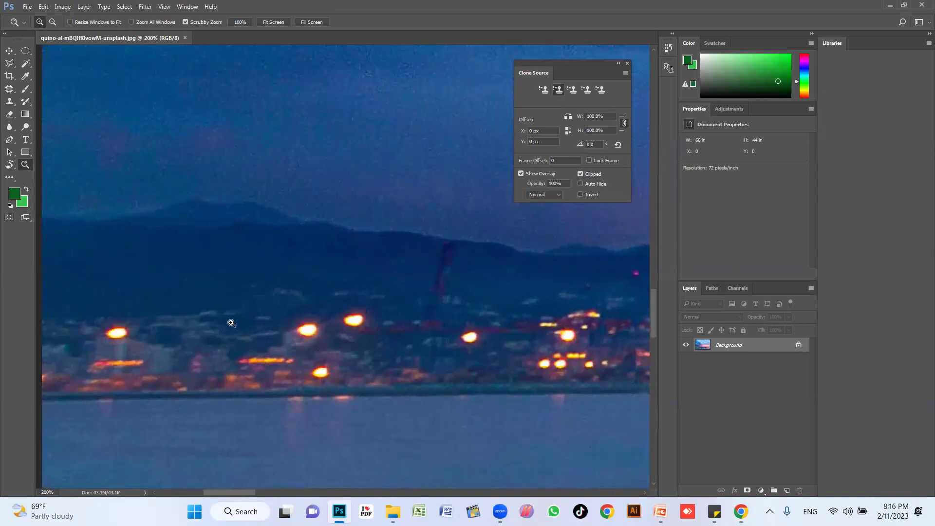
left_click_drag(262, 329, 253, 330)
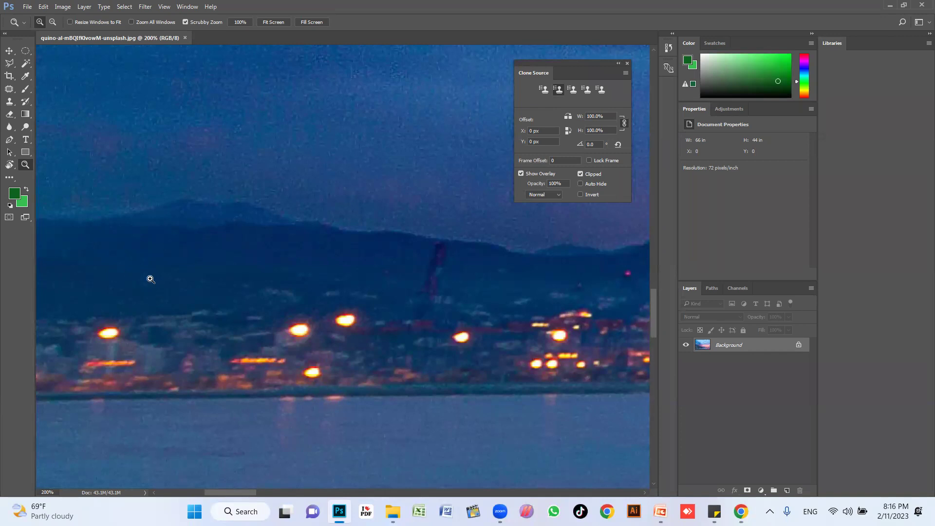
With a Clone Stamp brush shrunk to 50, sample dark hillside and cover the lower-left lights
key("s")
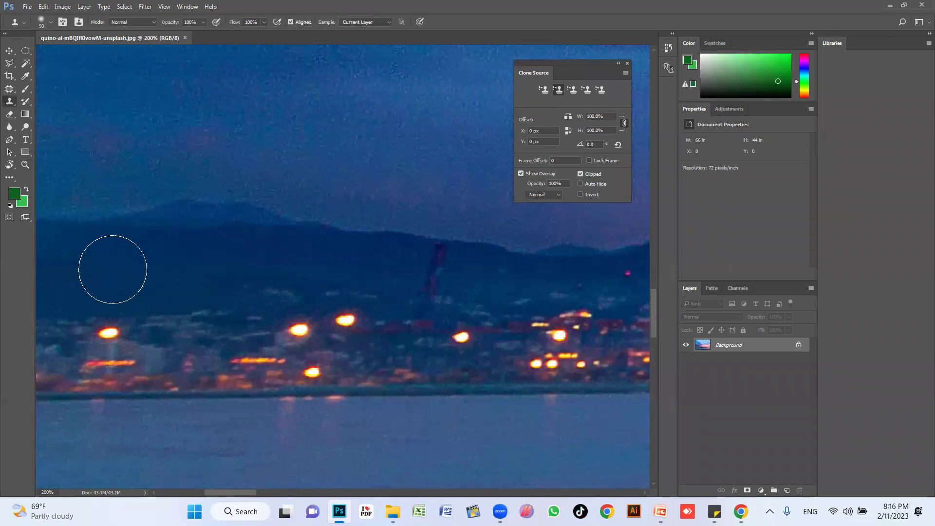
key("bracketleft")
key("bracketleft")
key("bracketleft")
key("bracketleft")
left_click(116, 267, "alt")
left_click(108, 332)
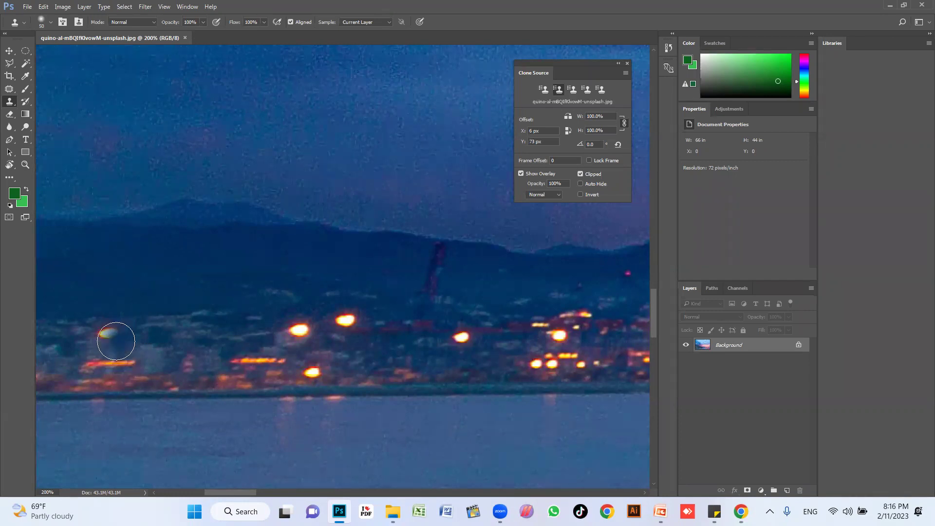
mouse_move(108, 333)
left_mouse_down()
mouse_move(61, 327)
mouse_move(216, 326)
mouse_move(94, 345)
mouse_move(199, 355)
mouse_move(82, 365)
mouse_move(242, 370)
mouse_move(80, 372)
mouse_move(104, 351)
mouse_move(57, 355)
mouse_move(35, 369)
mouse_move(255, 369)
left_mouse_up()
Resample hillside repeatedly to cover the lower-band, middle and further-right town lights
left_click(102, 277, "alt")
left_click(128, 310, "alt")
mouse_move(285, 330)
left_mouse_down()
mouse_move(356, 335)
mouse_move(281, 330)
left_mouse_up()
mouse_move(312, 288)
left_mouse_down()
mouse_move(349, 302)
mouse_move(292, 304)
mouse_move(321, 308)
mouse_move(302, 308)
mouse_move(303, 338)
mouse_move(259, 346)
mouse_move(313, 354)
mouse_move(236, 355)
mouse_move(409, 359)
mouse_move(242, 374)
mouse_move(468, 359)
mouse_move(400, 355)
left_mouse_up()
left_click(253, 286, "alt")
mouse_move(440, 320)
left_mouse_down()
mouse_move(496, 338)
mouse_move(402, 326)
mouse_move(490, 311)
mouse_move(380, 302)
mouse_move(448, 277)
mouse_move(428, 256)
mouse_move(459, 276)
mouse_move(415, 271)
mouse_move(429, 248)
mouse_move(584, 282)
mouse_move(594, 268)
mouse_move(540, 278)
left_mouse_up()
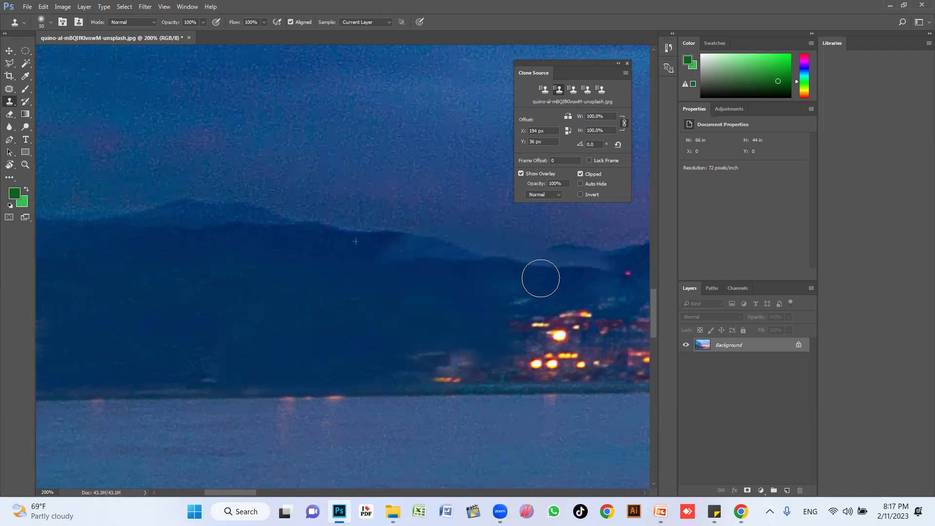
Pan right and paint out the town-centre lights and bright lights along the shore
left_click_drag(501, 313, 278, 318)
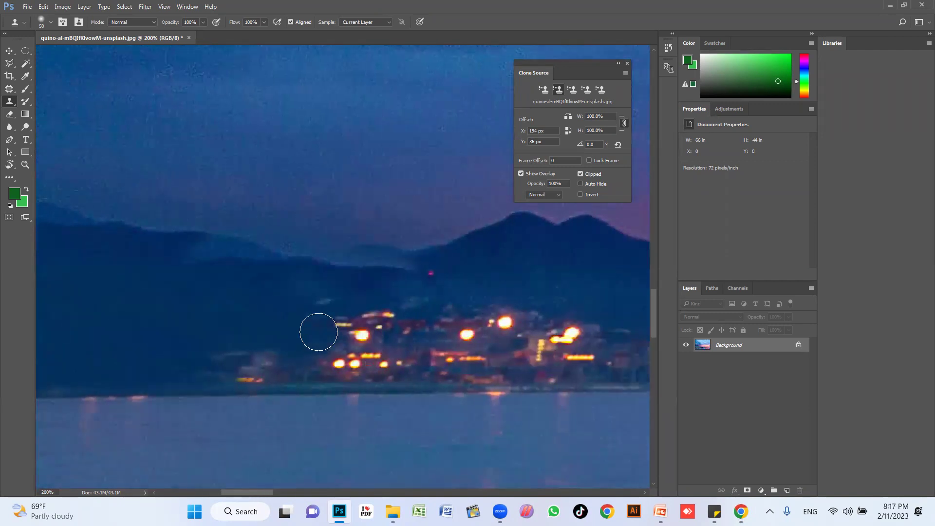
left_click_drag(240, 356, 245, 365)
mouse_move(322, 352)
left_mouse_down()
mouse_move(354, 325)
mouse_move(315, 313)
mouse_move(413, 327)
left_mouse_up()
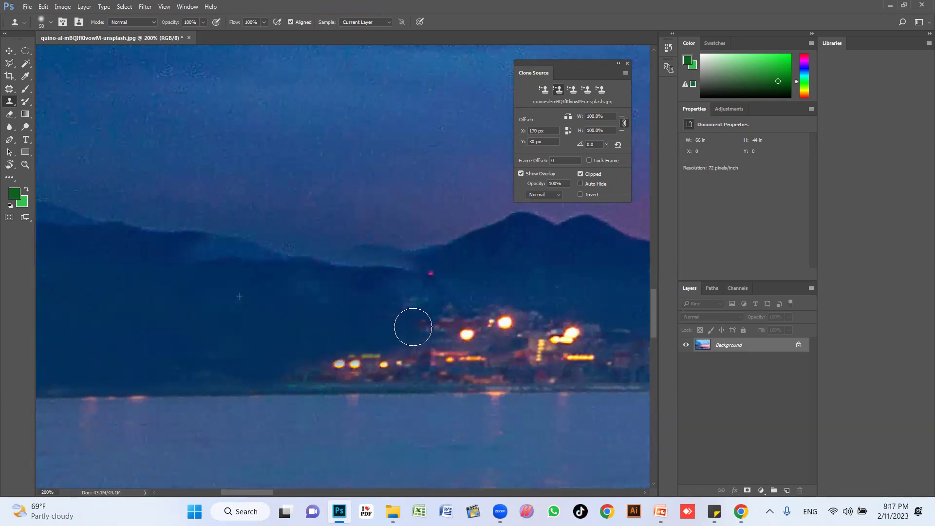
mouse_move(505, 309)
left_mouse_down()
mouse_move(443, 322)
mouse_move(446, 313)
mouse_move(393, 309)
mouse_move(438, 277)
mouse_move(399, 318)
left_mouse_up()
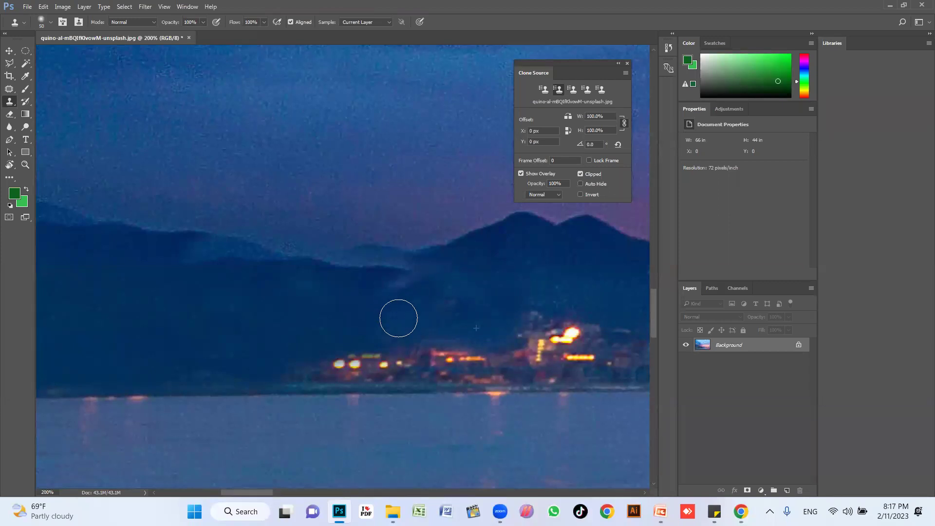
Sample hillside above the lights and cover the rows and bright cluster along the town
left_click(327, 345, "alt")
mouse_move(357, 358)
left_mouse_down()
mouse_move(327, 364)
mouse_move(457, 357)
mouse_move(231, 328)
left_mouse_up()
left_click(327, 336, "alt")
mouse_move(309, 295)
left_mouse_down()
mouse_move(271, 298)
mouse_move(298, 317)
mouse_move(355, 315)
left_mouse_up()
mouse_move(292, 332)
left_mouse_down()
mouse_move(248, 324)
mouse_move(282, 332)
mouse_move(167, 342)
mouse_move(342, 334)
mouse_move(212, 320)
left_mouse_up()
Resample nearby hillside to paint out the twin lights and the upper town lights
left_click(303, 261, "alt")
mouse_move(385, 299)
left_mouse_down()
mouse_move(427, 307)
mouse_move(429, 323)
mouse_move(476, 324)
left_mouse_up()
left_click(374, 308, "alt")
mouse_move(385, 326)
left_mouse_down()
mouse_move(367, 334)
mouse_move(384, 338)
mouse_move(352, 334)
mouse_move(415, 303)
mouse_move(504, 283)
left_mouse_up()
left_click(337, 307, "alt")
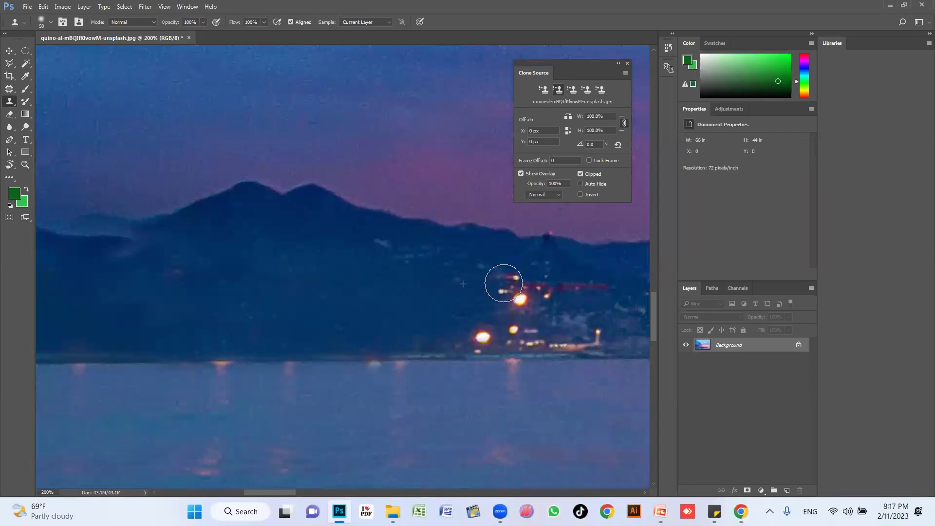
Scroll right and clone hillside over the red crane lights
scroll(503, 283, "right", 3)
scroll(388, 284, "right", 3)
left_click(361, 285, "alt")
mouse_move(293, 287)
left_mouse_down()
mouse_move(255, 297)
mouse_move(221, 280)
left_mouse_up()
left_click(197, 261, "alt")
left_click(267, 253)
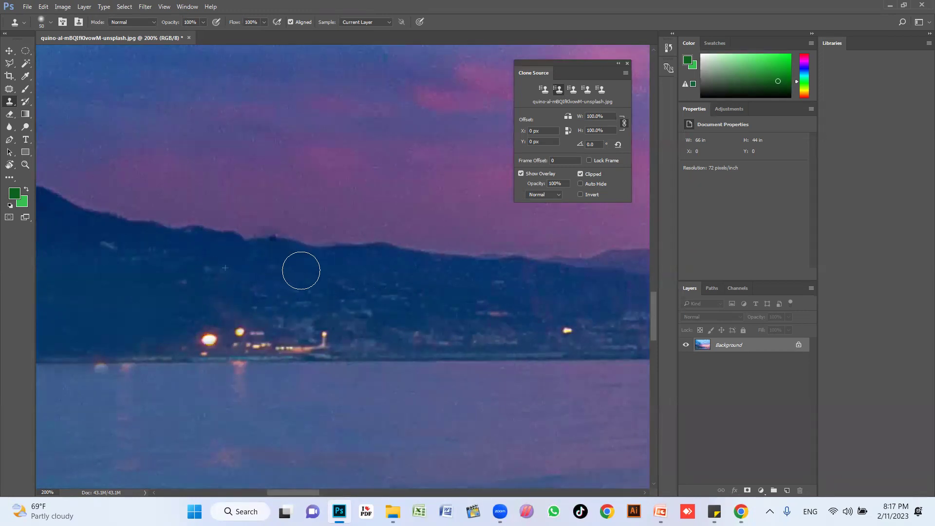
Paint out the bright orange and yellow lights and the remaining shoreline lights
left_click(168, 289, "alt")
mouse_move(219, 313)
left_mouse_down()
mouse_move(209, 334)
mouse_move(331, 334)
left_mouse_up()
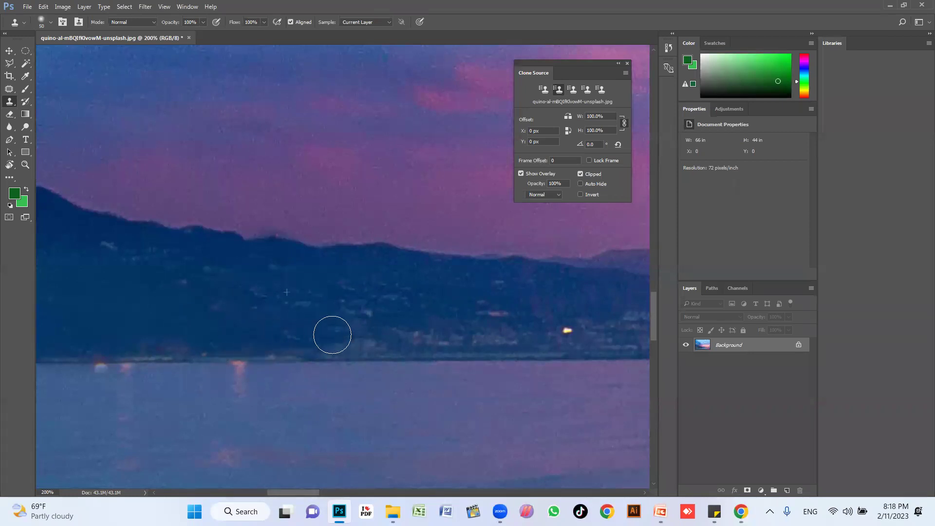
mouse_move(541, 321)
left_mouse_down()
mouse_move(575, 326)
mouse_move(460, 323)
left_mouse_up()
left_click(390, 288, "alt")
left_click_drag(395, 319, 359, 328)
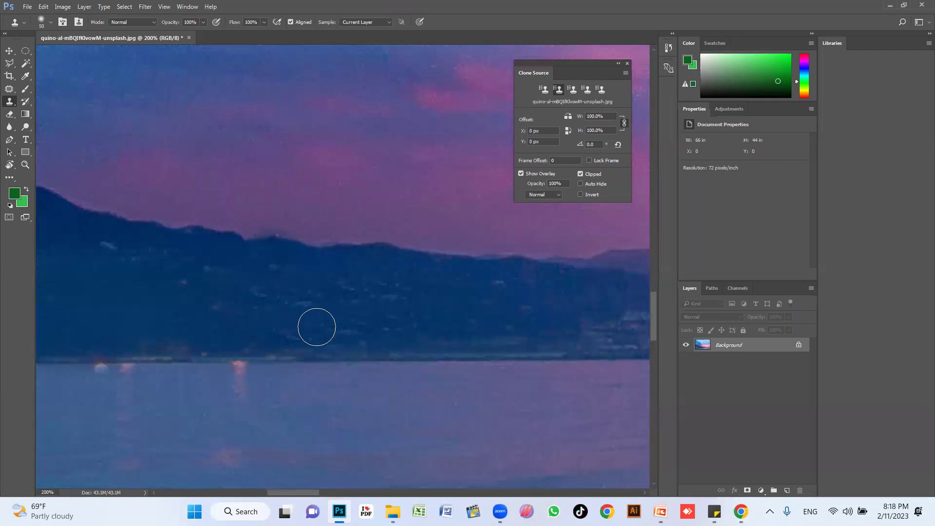
Zoom out to check the whole image, then back in on the shoreline
key("z")
left_click(271, 343, "alt")
left_click(224, 328, "alt")
left_click(209, 344, "alt")
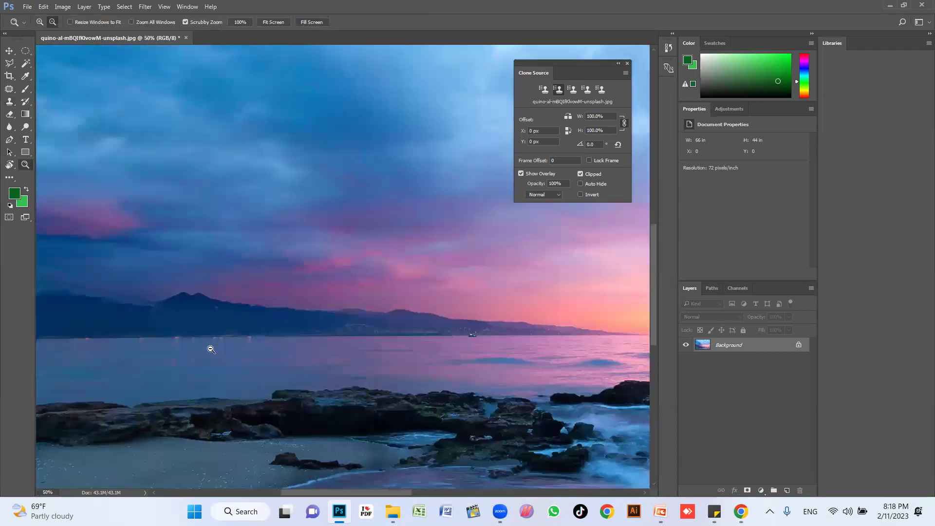
left_click(161, 334, "alt")
left_click(142, 329)
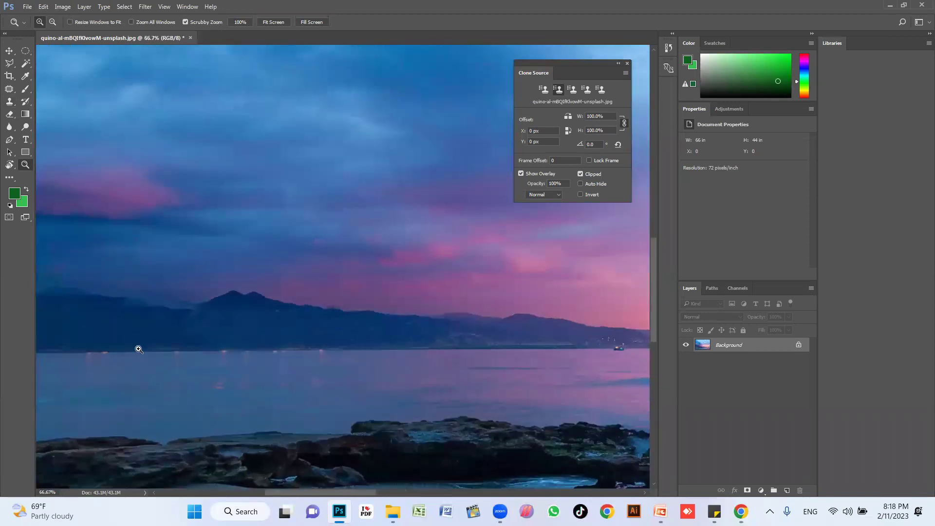
left_click(145, 351)
Magnify the water reflections to 400% and return to the Clone Stamp
left_click_drag(234, 366, 312, 365)
left_click(314, 359)
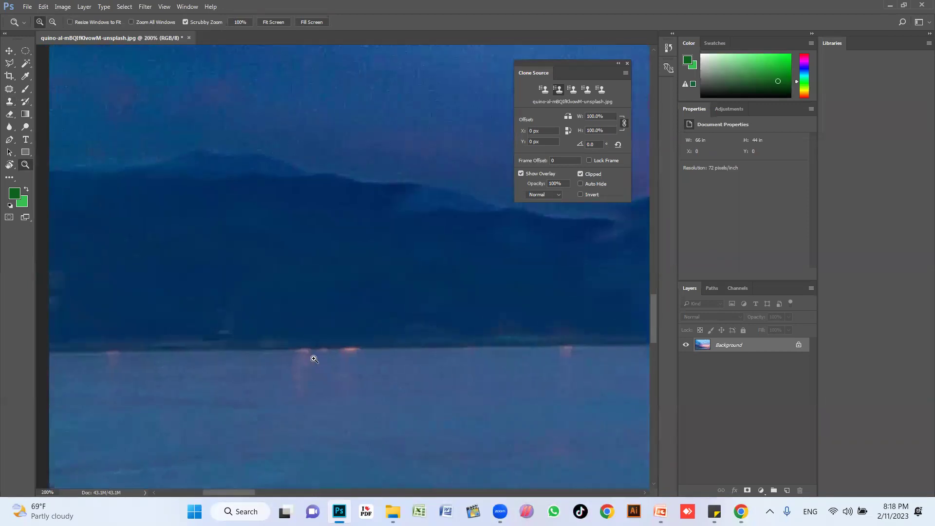
left_click(371, 359)
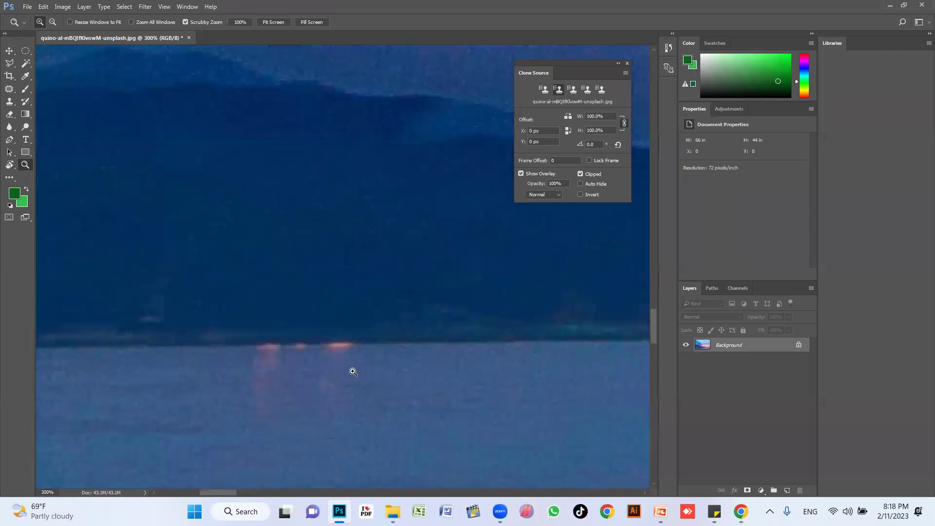
left_click(334, 365, "alt")
mouse_move(311, 378)
left_mouse_down()
mouse_move(380, 350)
mouse_move(446, 358)
mouse_move(437, 367)
left_mouse_up()
left_click(446, 358)
mouse_move(323, 351)
left_mouse_down()
mouse_move(363, 333)
mouse_move(303, 289)
left_mouse_up()
key("s")
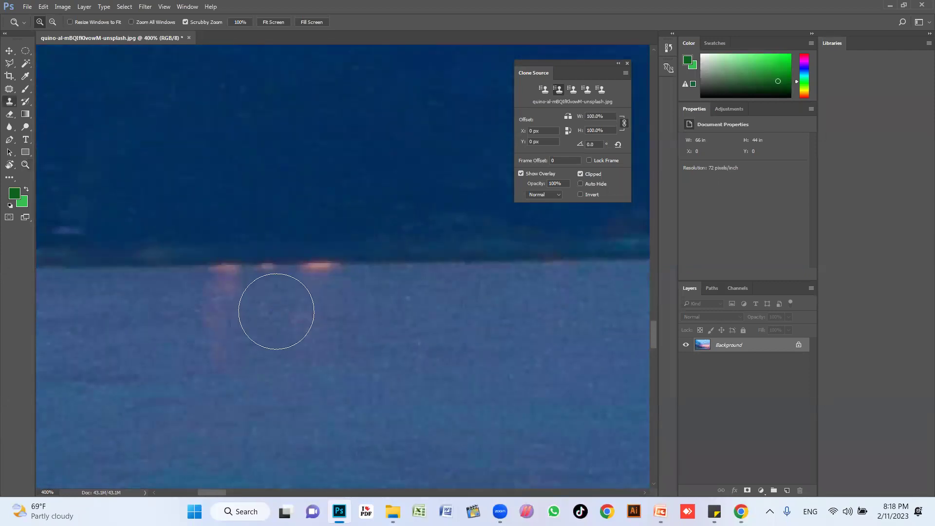
left_click(384, 326, "alt")
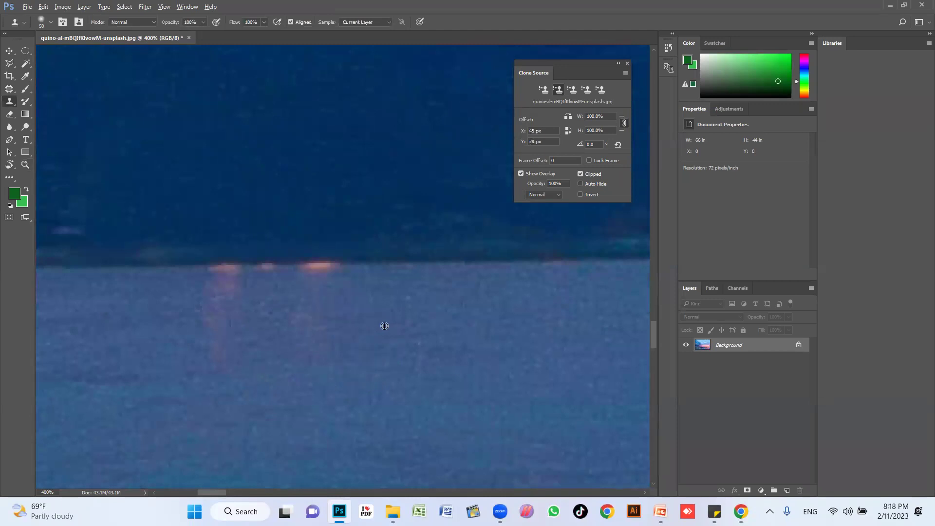
left_click(448, 343, "alt")
left_click_drag(324, 303, 221, 299)
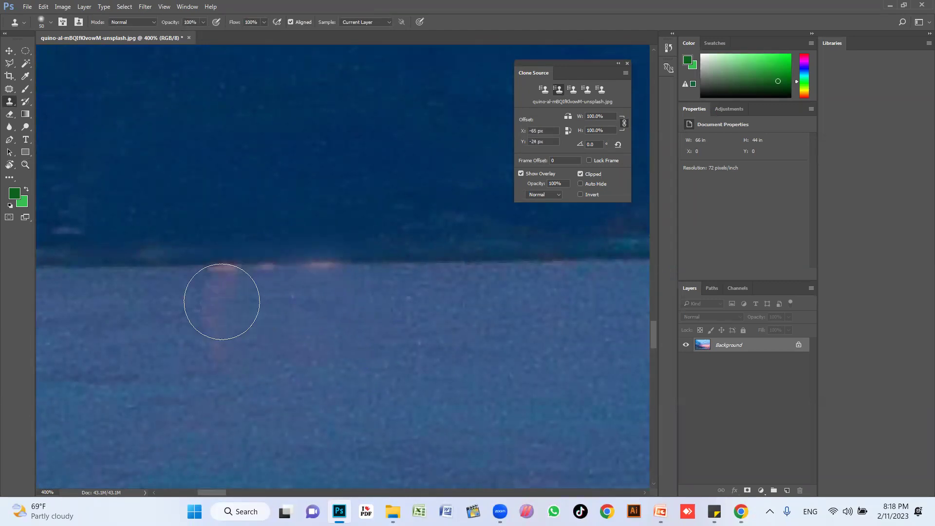
mouse_move(310, 294)
left_mouse_down()
mouse_move(240, 286)
mouse_move(202, 328)
left_mouse_up()
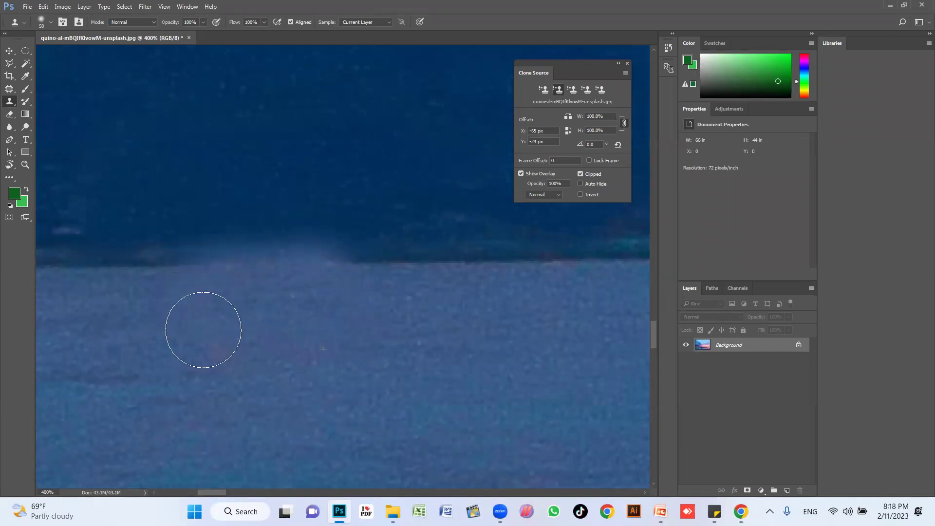
left_click_drag(235, 269, 361, 312)
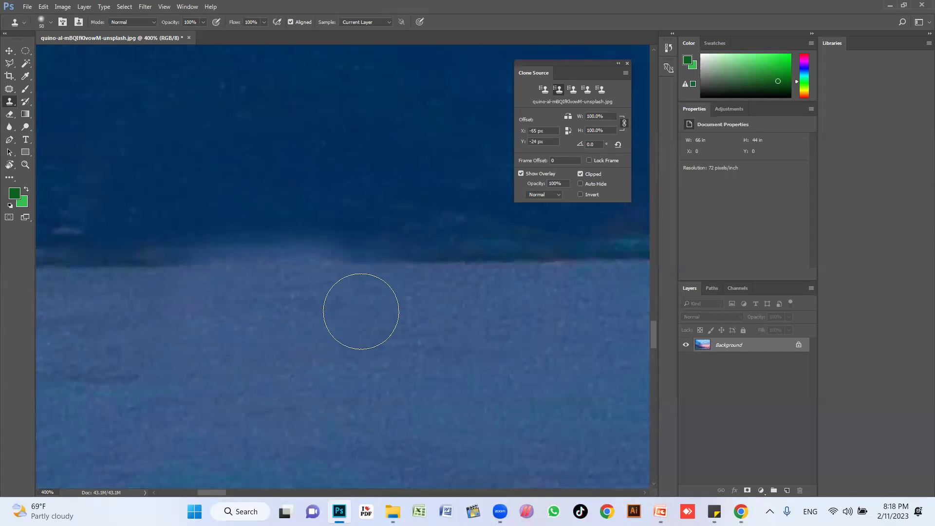
left_click(385, 226)
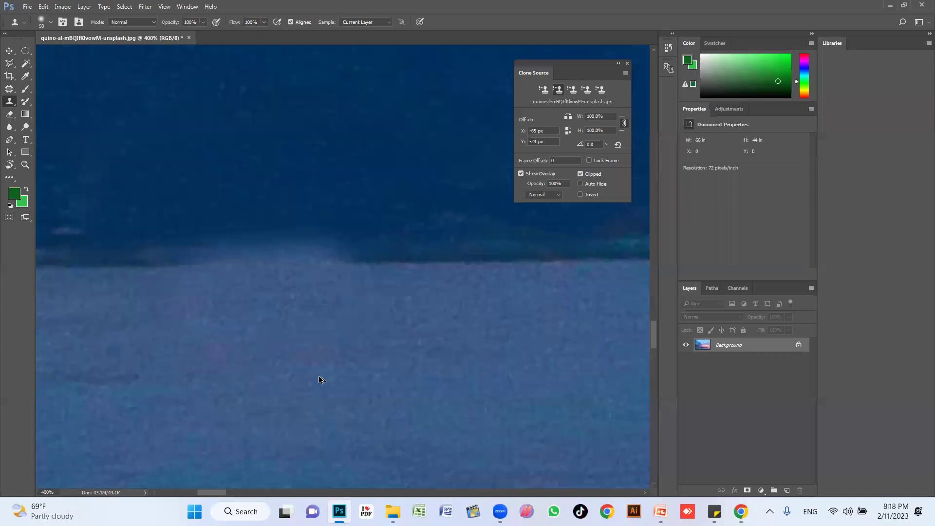
left_click_drag(194, 258, 243, 255)
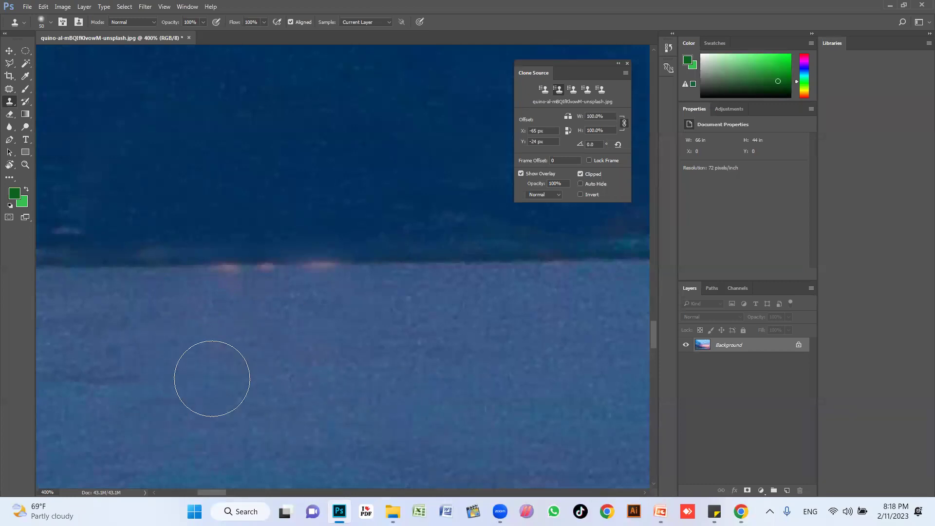
key("ctrl+z")
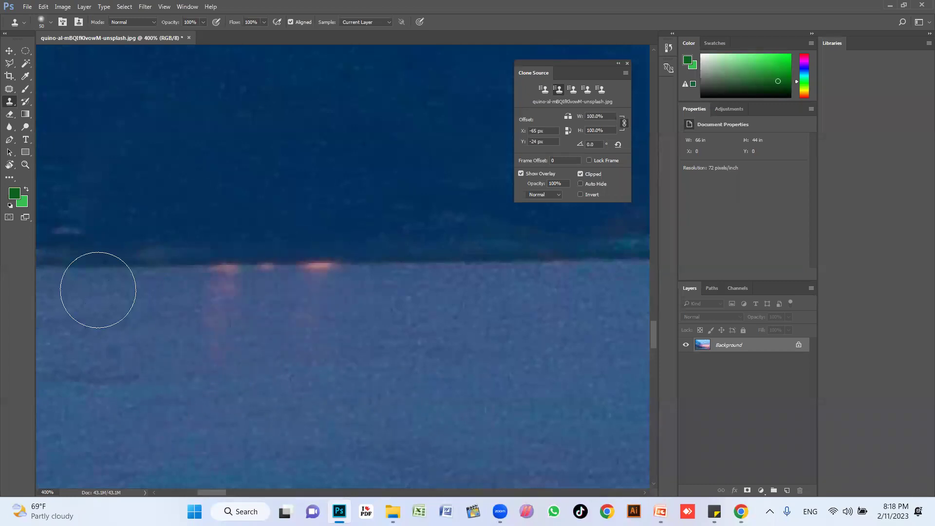
left_click(9, 65)
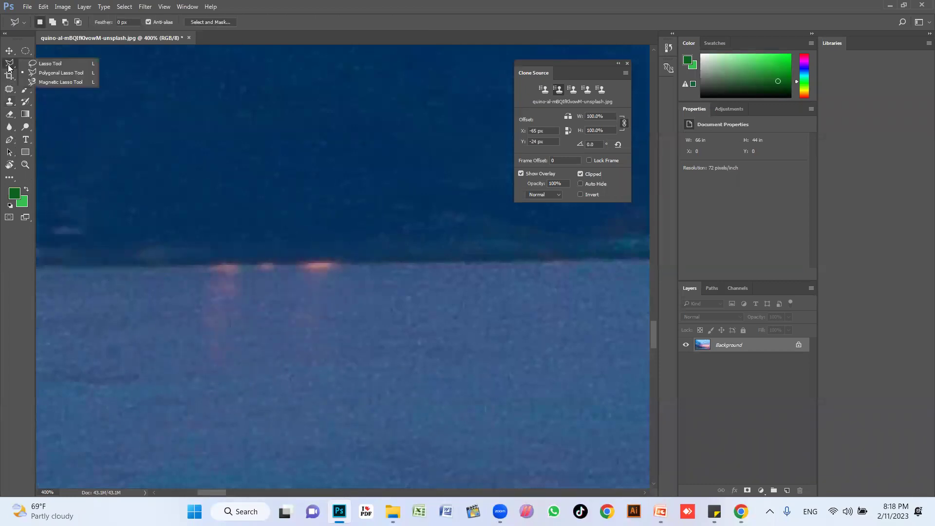
Lasso a selection around the left pink glows after a failed first attempt
left_click(51, 64)
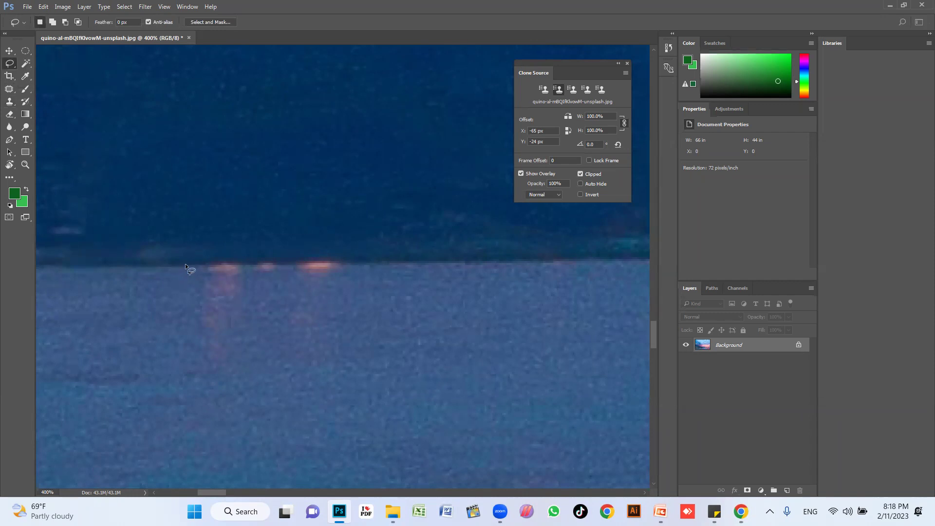
left_click_drag(366, 264, 366, 265)
left_click(440, 191)
left_click_drag(202, 370, 193, 266)
Clone nearby water over the selected glows and reflections, then deselect
key("s")
left_click(471, 346, "alt")
mouse_move(359, 291)
left_mouse_down()
mouse_move(314, 283)
mouse_move(186, 292)
mouse_move(265, 282)
mouse_move(388, 334)
mouse_move(177, 350)
left_mouse_up()
left_click(467, 388, "alt")
left_click_drag(370, 369, 267, 371)
left_click(437, 398, "alt")
mouse_move(299, 413)
left_mouse_down()
mouse_move(234, 388)
mouse_move(351, 396)
left_mouse_up()
key("ctrl+d")
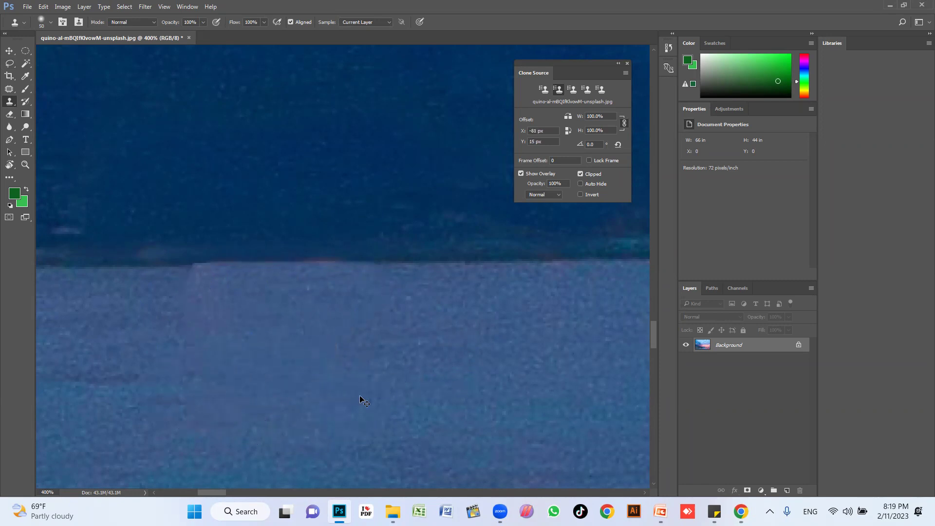
With a slightly smaller brush, clone water to smooth the step in the horizon
key("bracketleft")
key("bracketleft")
key("bracketleft")
key("bracketleft")
key("bracketleft")
key("bracketleft")
left_click(155, 305, "alt")
left_click_drag(180, 284, 195, 276)
Clone a smooth stretch along the horizon, then zoom out to view the whole scene
left_click(313, 302, "alt")
left_click_drag(373, 276, 325, 272)
key("z")
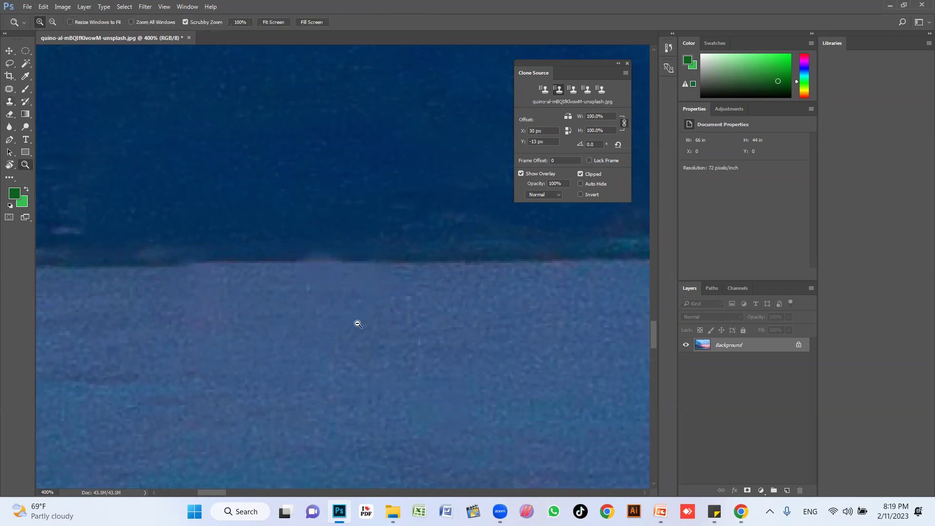
left_click(358, 324, "alt")
left_click(372, 326, "alt")
left_click(414, 367, "alt")
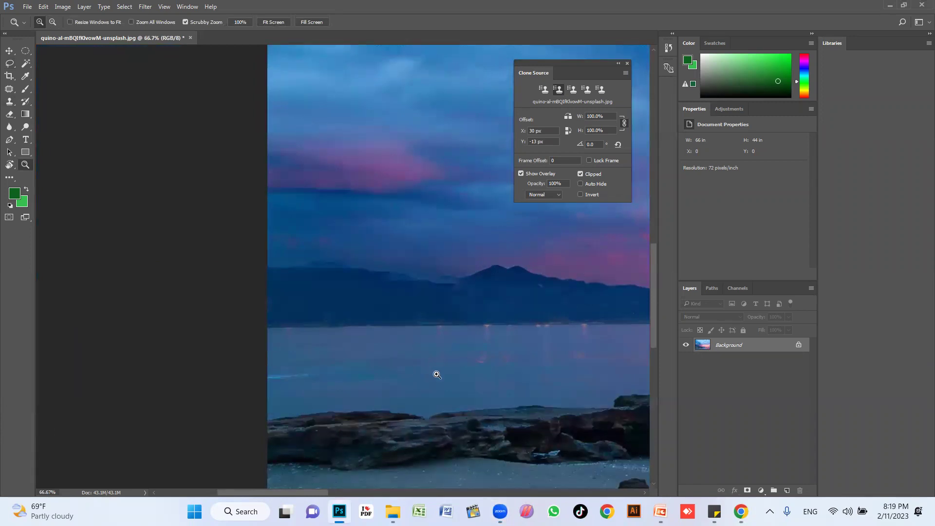
Zoom in to 500% on the remaining shore lights and centre them in view
left_click(429, 364)
left_click(303, 332)
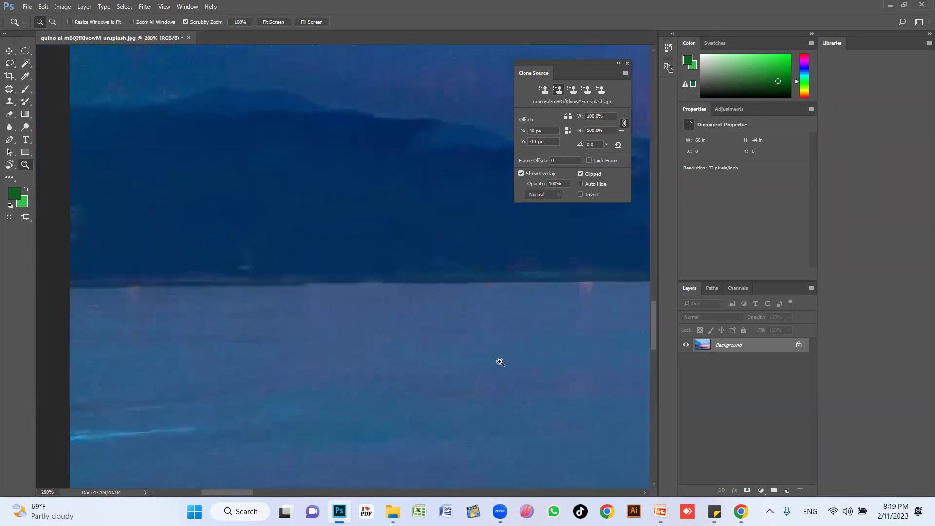
mouse_move(219, 384)
left_mouse_down()
mouse_move(510, 391)
mouse_move(225, 396)
left_mouse_up()
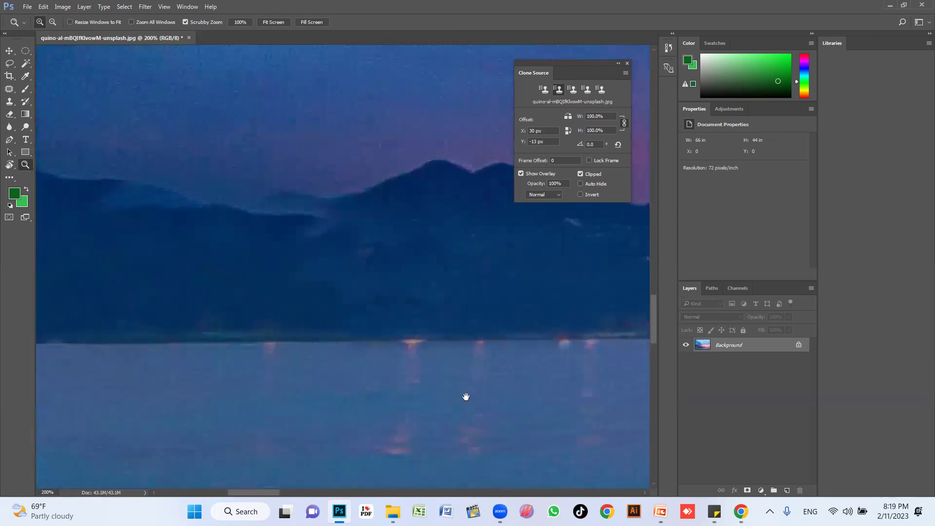
left_click(408, 359, "alt")
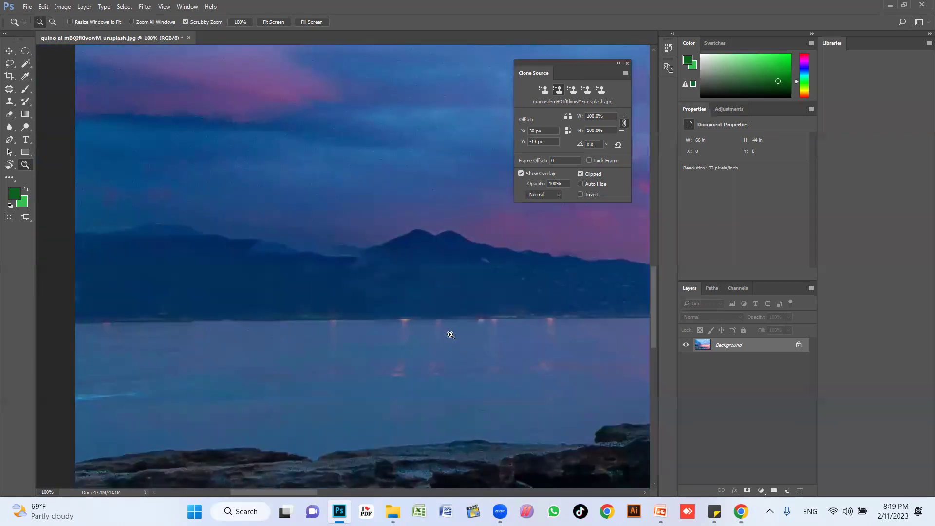
left_click(436, 322)
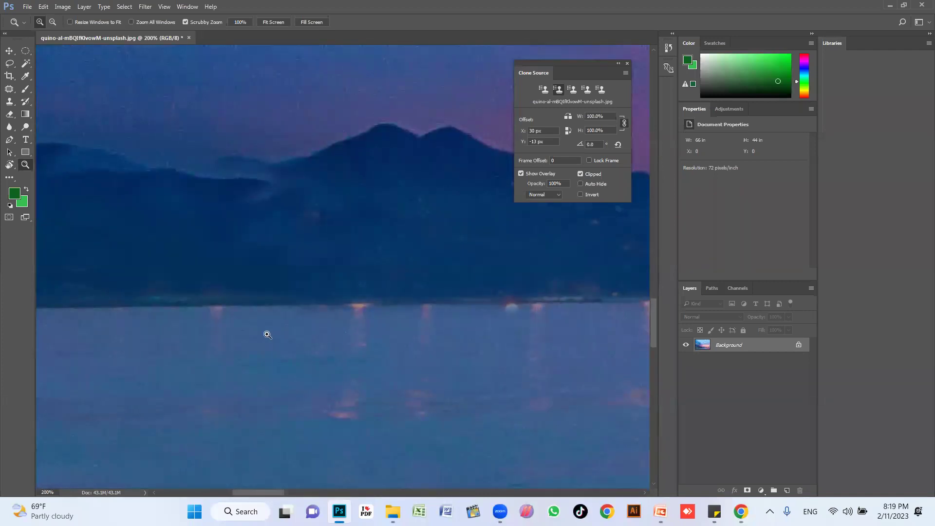
left_click(263, 336)
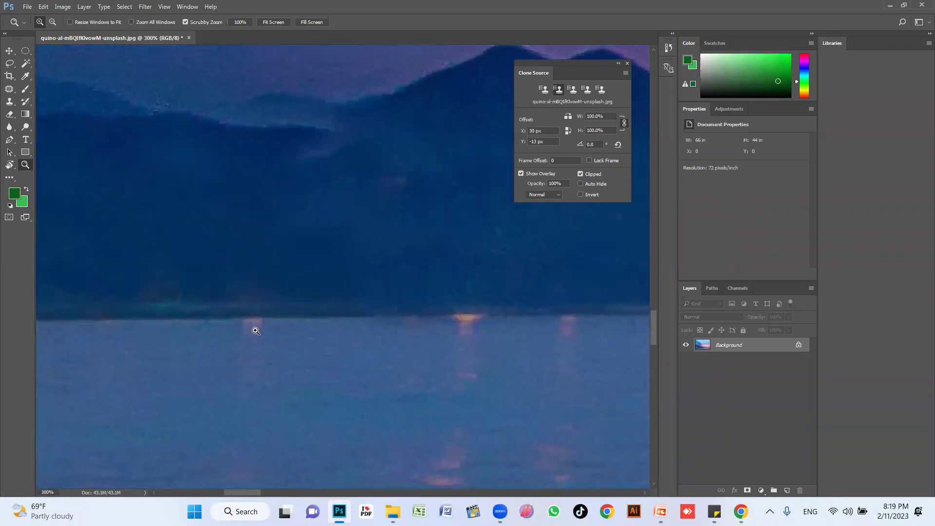
left_click(275, 327)
left_click_drag(272, 353, 292, 325)
Lasso the reddish reflection below the horizon, clone plain water over it, and deselect
key("l")
mouse_move(249, 275)
left_mouse_down()
mouse_move(225, 285)
mouse_move(258, 291)
left_mouse_up()
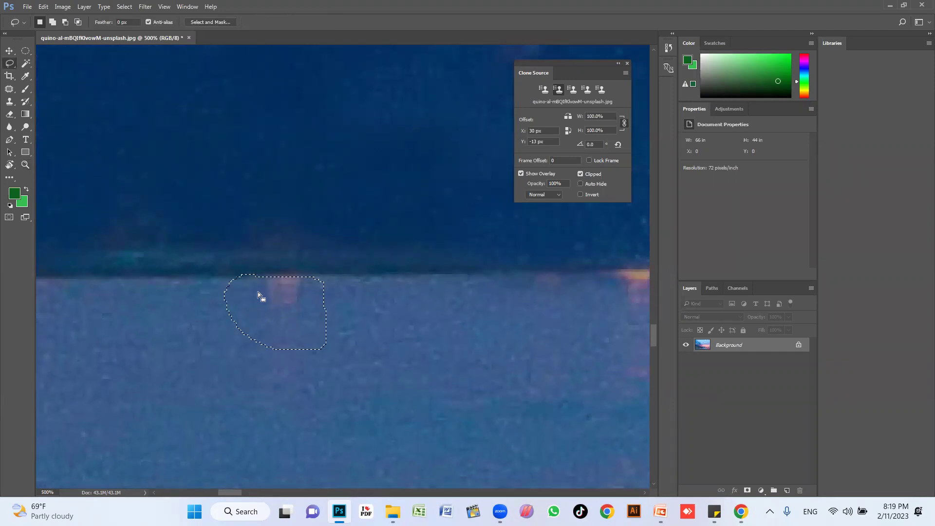
key("s")
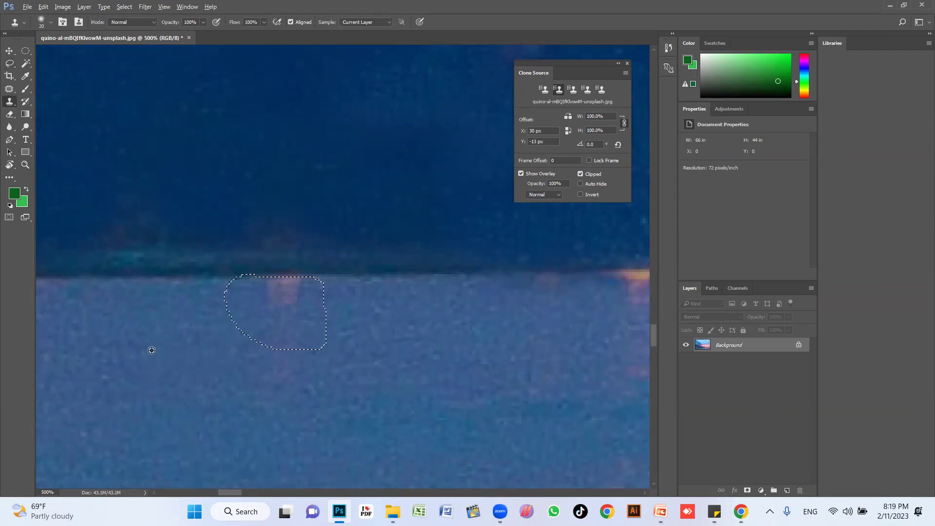
left_click(165, 332, "alt")
left_click_drag(282, 292, 313, 277)
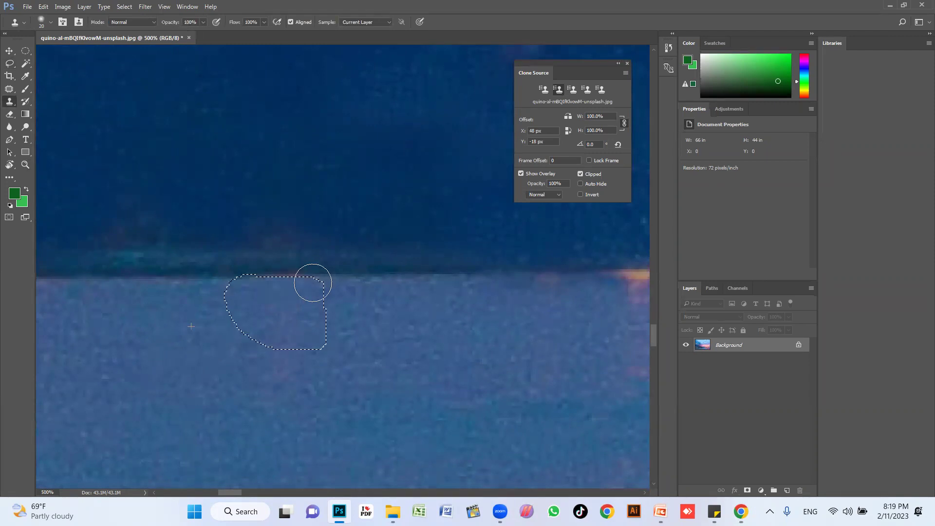
left_click(179, 339, "alt")
left_click(282, 327)
key("ctrl+d")
Lasso the orange glow and its reflection streak, clone water over them, and deselect
left_click_drag(470, 344, 301, 365)
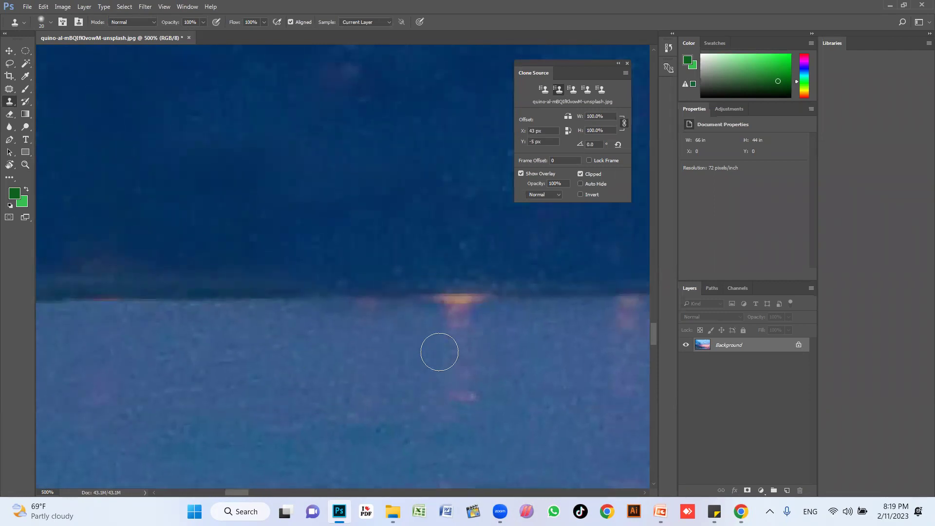
key("l")
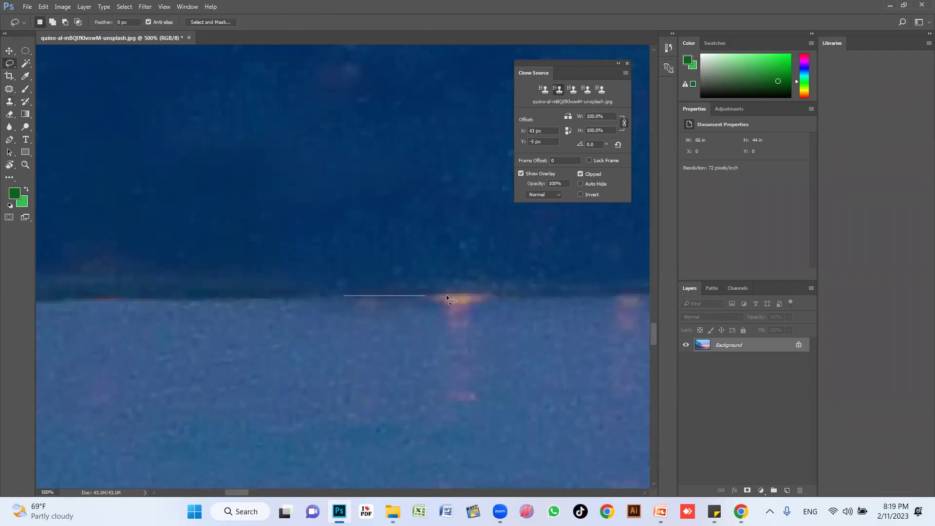
left_click_drag(329, 316, 346, 293)
key("s")
left_click(383, 328, "alt")
left_click_drag(467, 302, 466, 412)
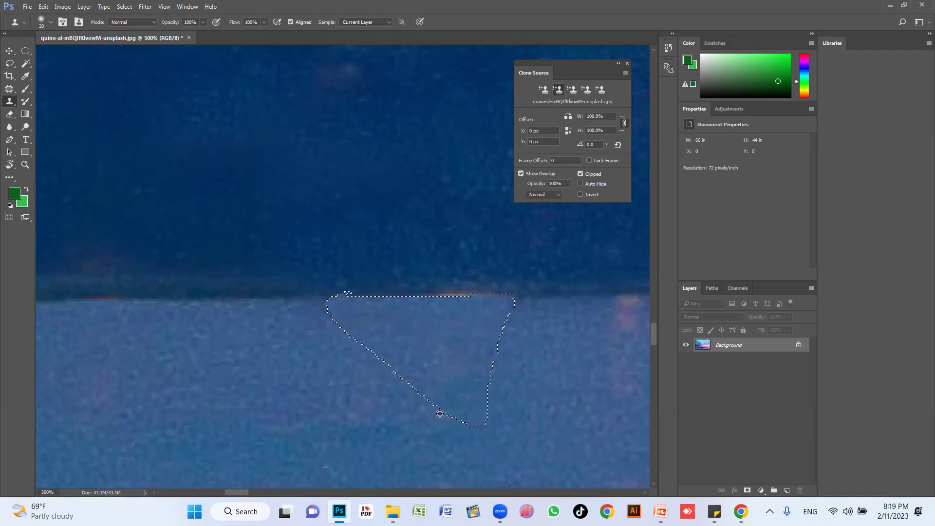
left_click(463, 319, "alt")
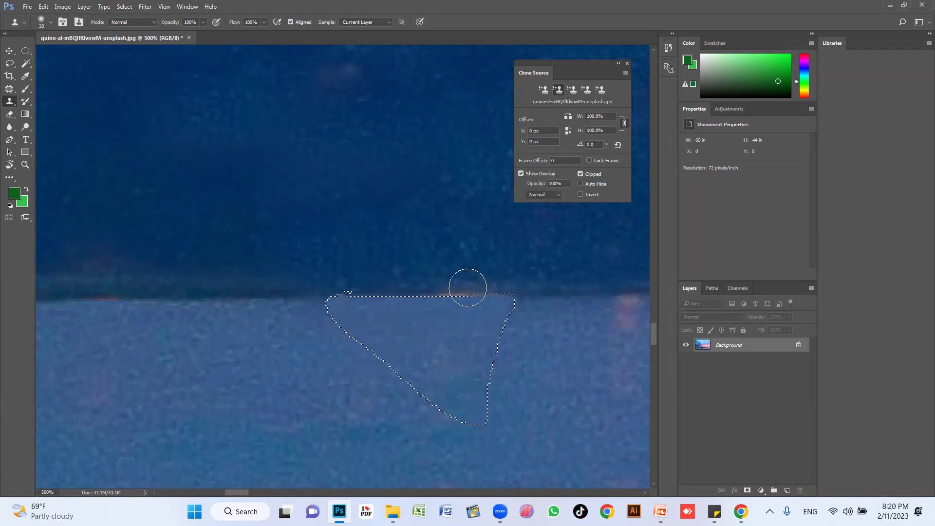
mouse_move(458, 280)
left_mouse_down()
mouse_move(444, 294)
mouse_move(380, 304)
left_mouse_up()
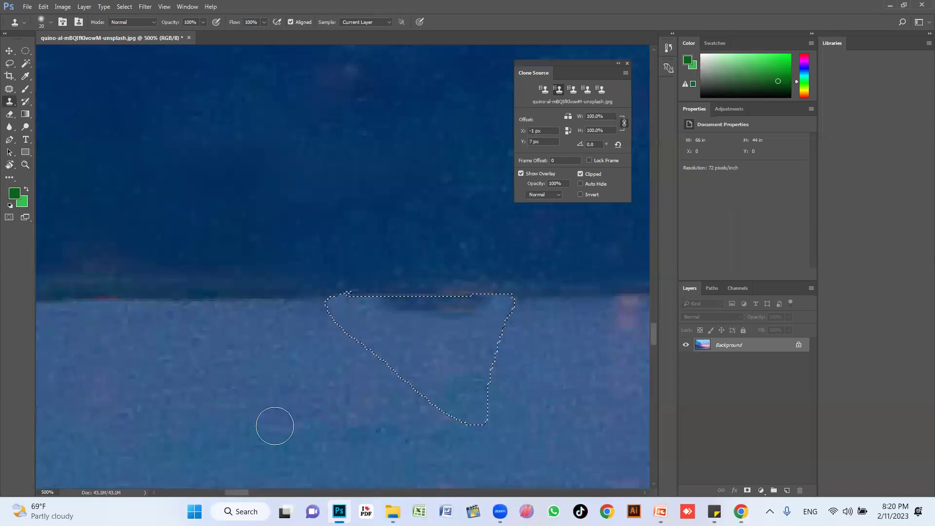
left_click(396, 347, "alt")
mouse_move(396, 346)
left_mouse_down()
mouse_move(471, 311)
mouse_move(403, 303)
mouse_move(319, 309)
left_mouse_up()
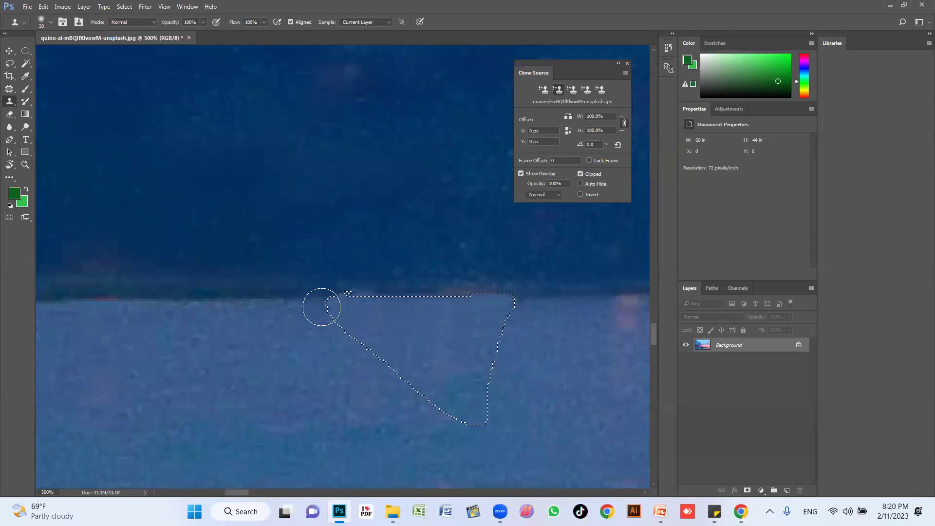
key("ctrl+d")
Clone water to smooth the horizon bump and cover the orange horizon patch
left_click(351, 261, "alt")
left_click_drag(351, 276, 343, 273)
left_click(438, 265, "alt")
left_click_drag(470, 271, 460, 272)
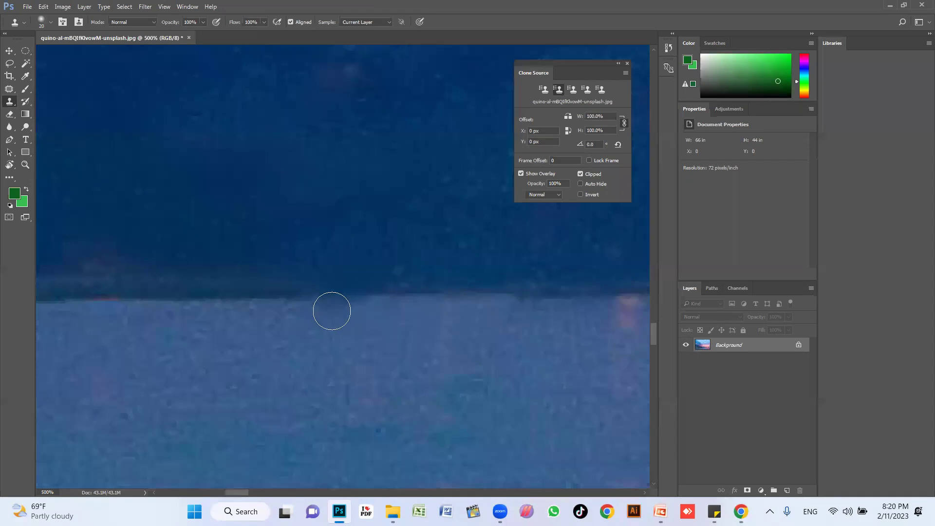
Fit the beach photo on screen, close it without saving, and drag in the dog photo
key("z")
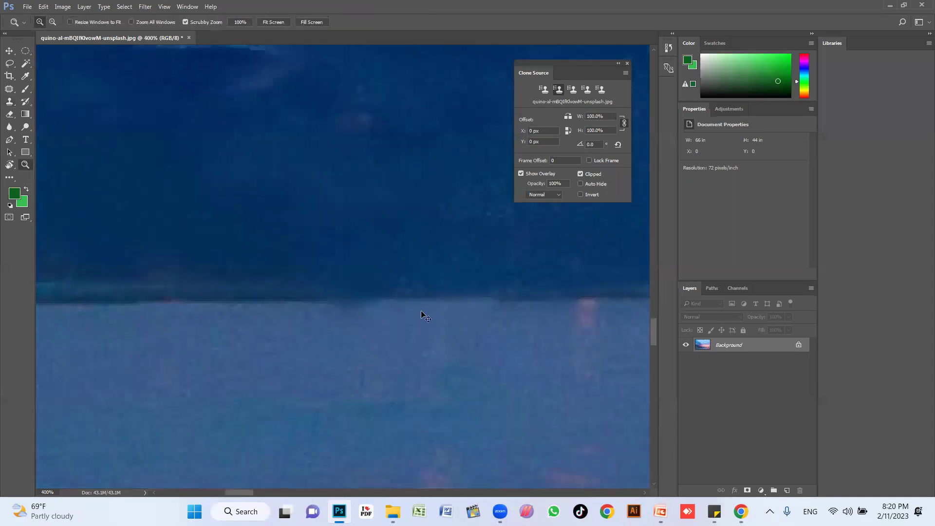
key("ctrl+0")
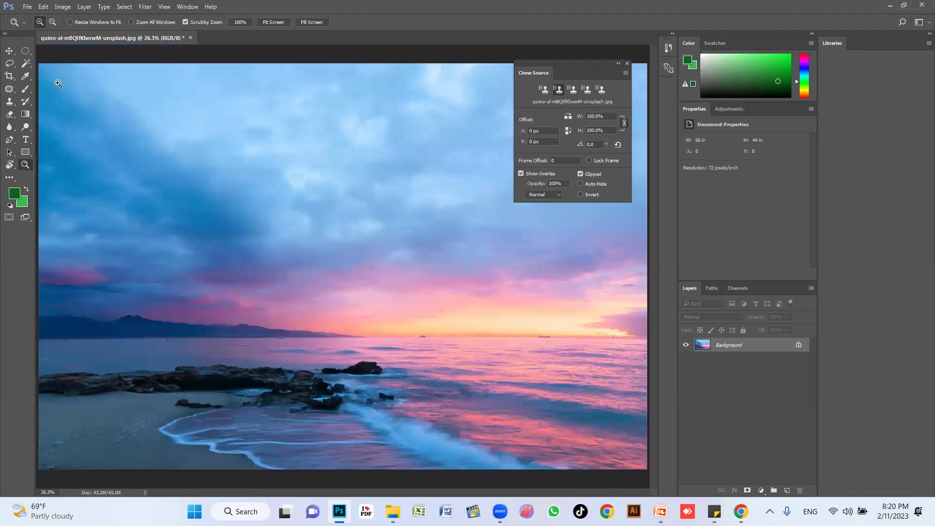
left_click(190, 38)
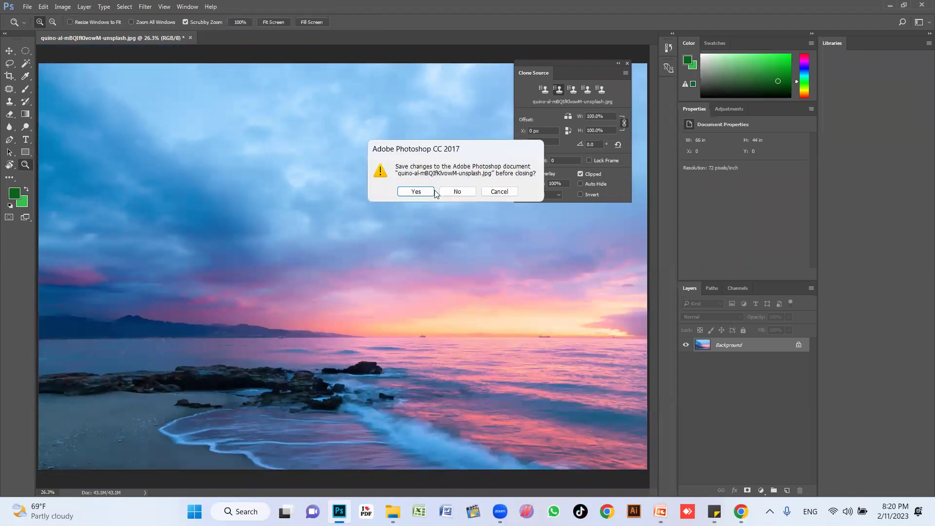
left_click(450, 193)
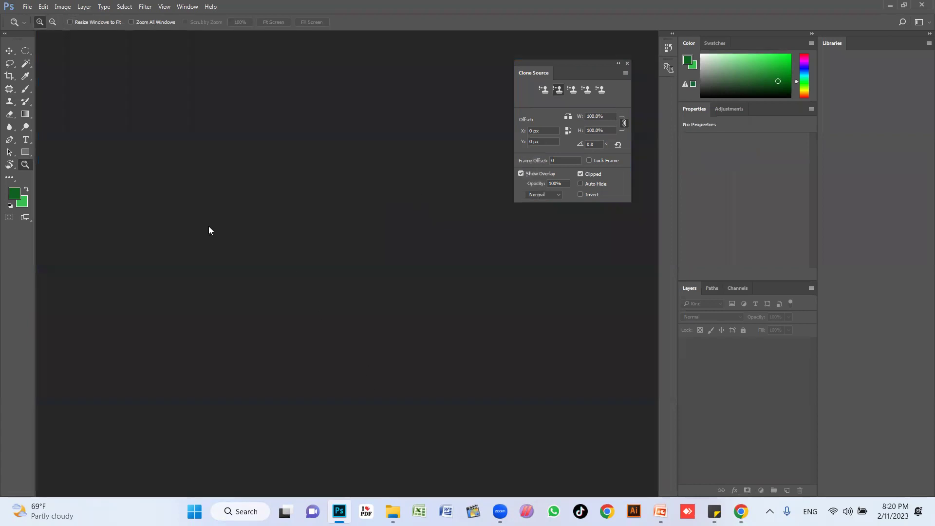
mouse_move(142, 125)
left_mouse_down()
mouse_move(373, 334)
mouse_move(374, 297)
left_mouse_up()
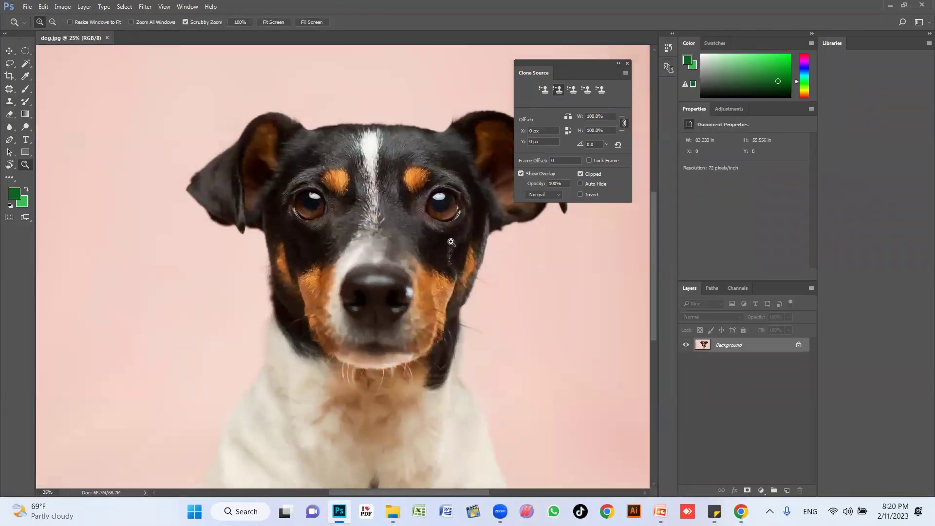
Zoom in on the dog's eyes and ready a Clone Stamp brush enlarged to about 600 px
left_click(402, 215)
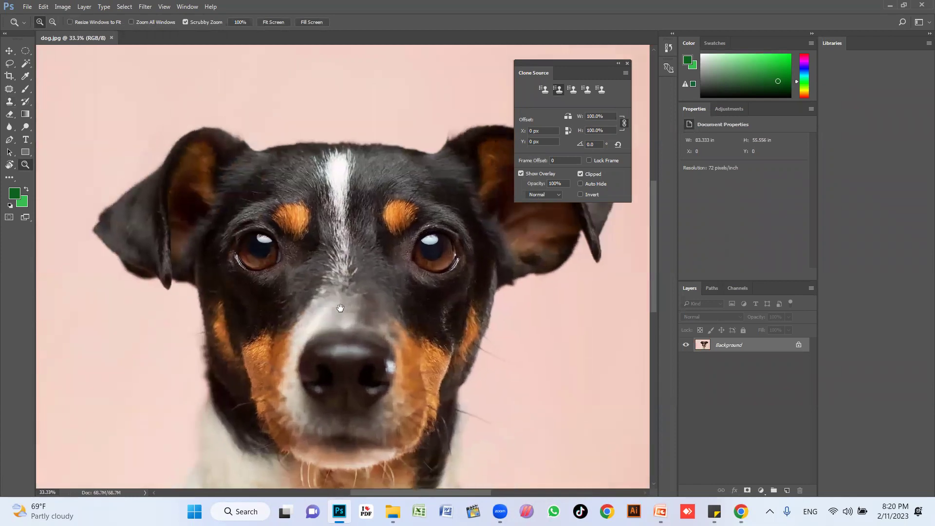
left_click(362, 264)
left_click_drag(384, 262, 384, 295)
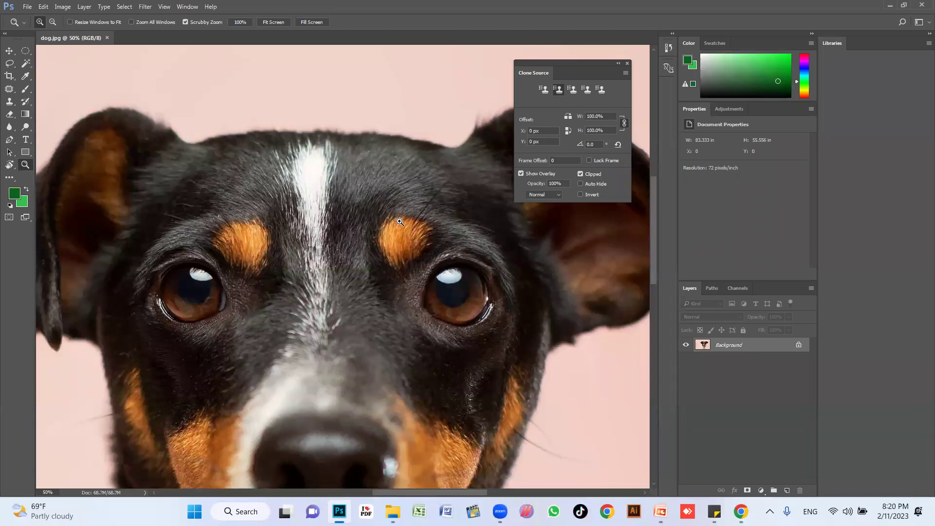
key("s")
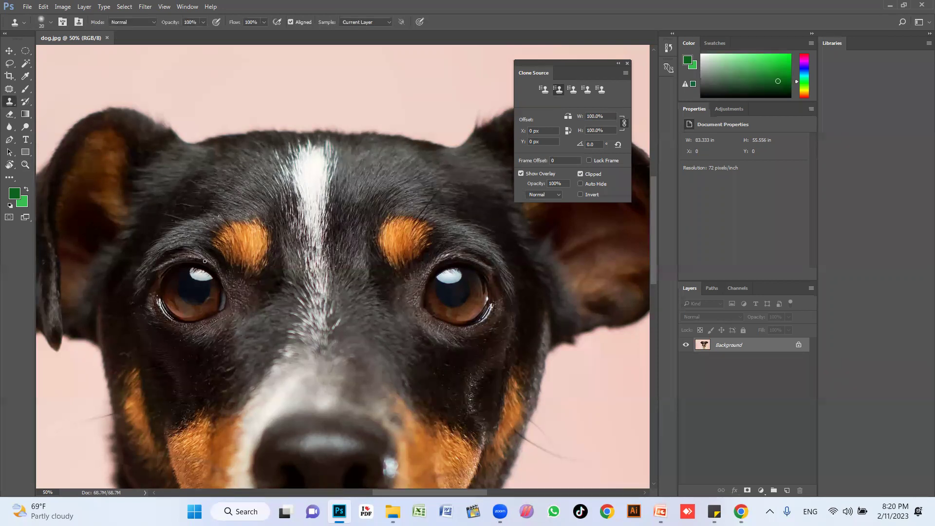
key("bracketright")
key("bracketright")
key("bracketright")
key("bracketright")
key("bracketright")
key("bracketright")
key("bracketright")
key("bracketright")
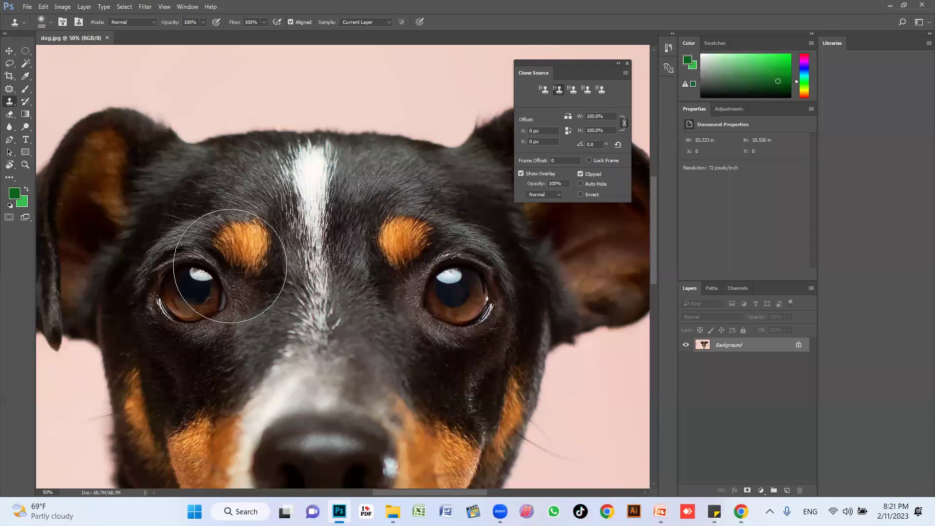
Sample the left eye and clone it over the right eye, undoing stray fur strokes
key("alt")
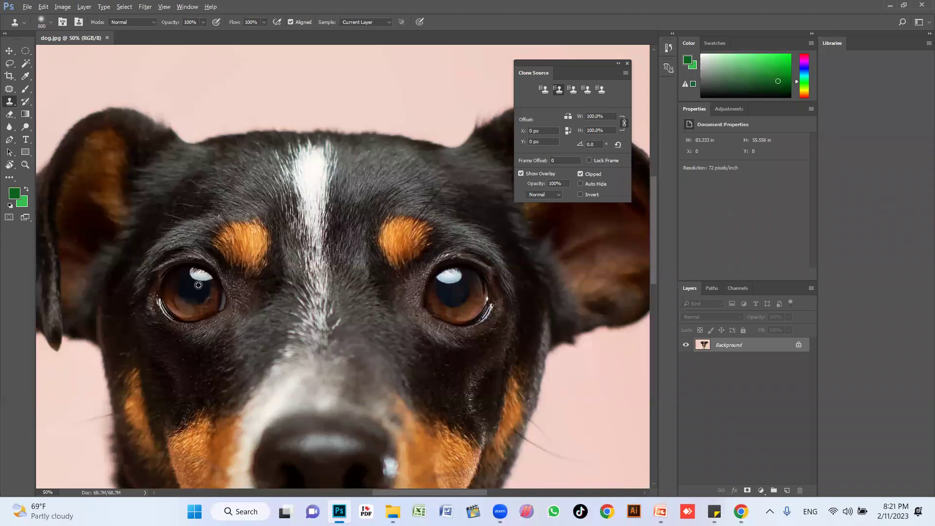
left_click(198, 285, "alt")
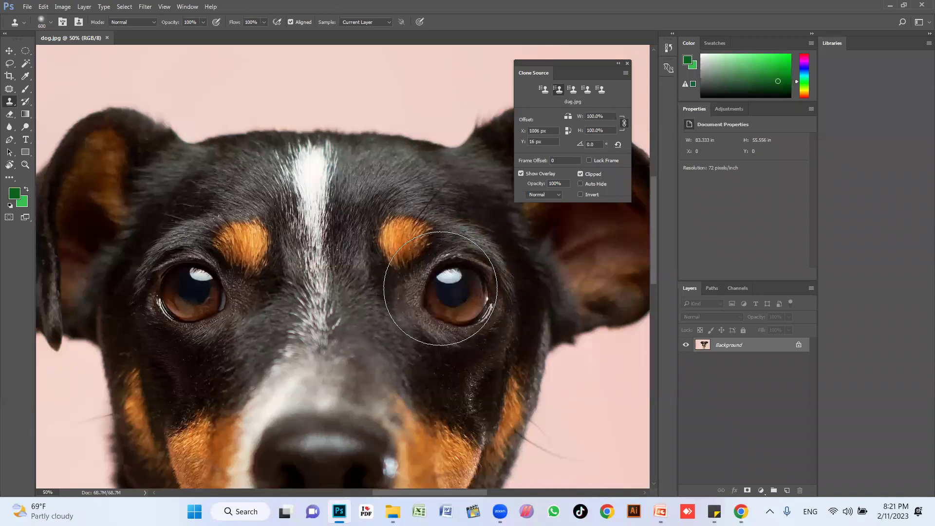
left_click_drag(440, 288, 469, 291)
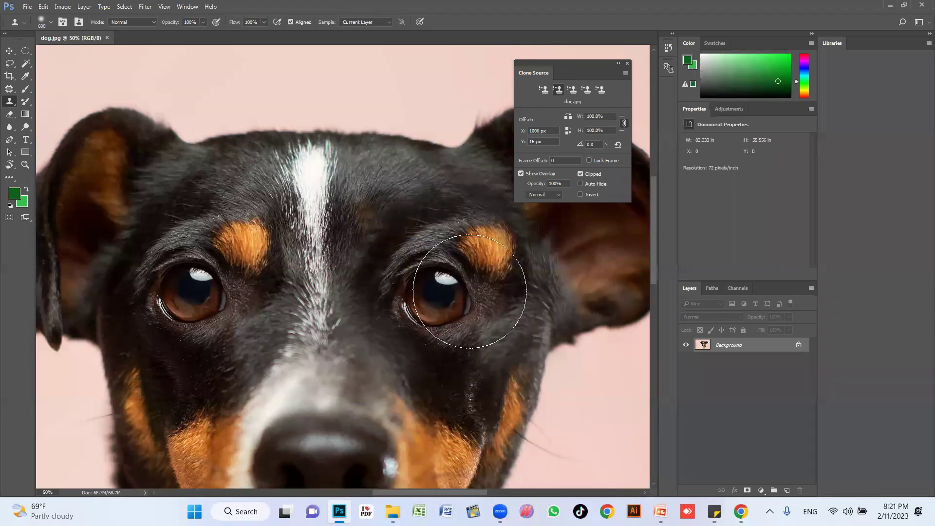
left_click_drag(533, 262, 535, 360)
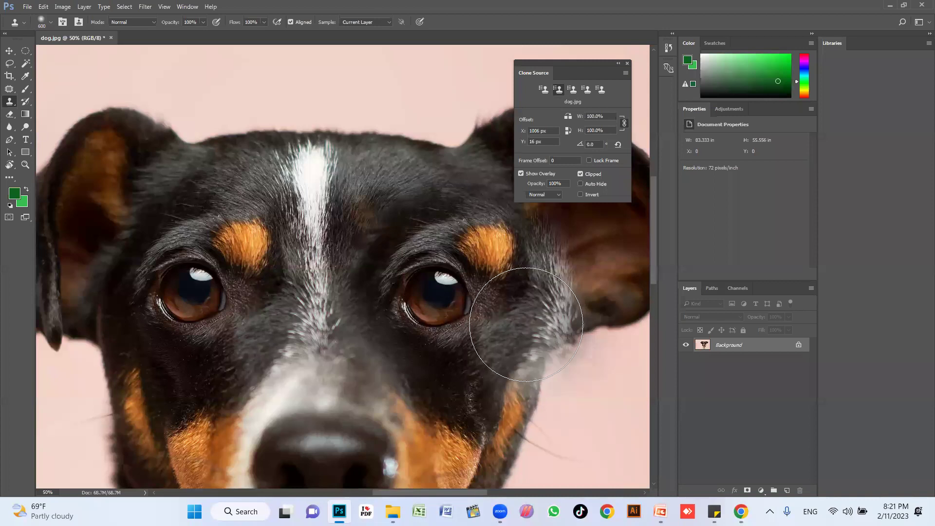
key("F12")
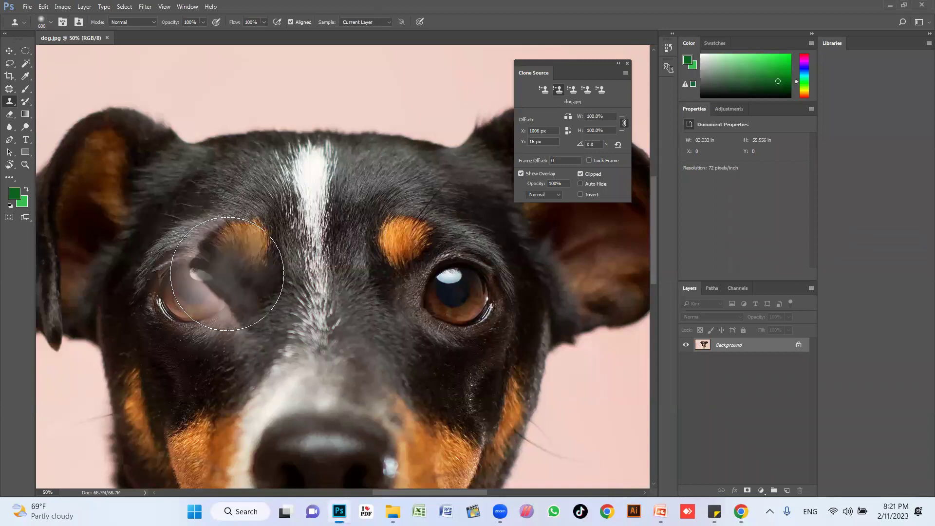
left_click_drag(253, 280, 269, 299)
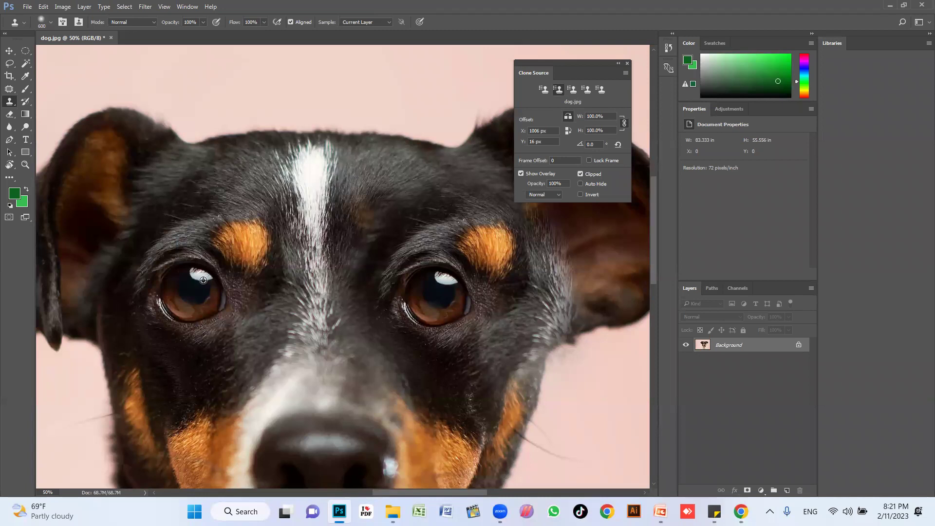
left_click(202, 280, "alt")
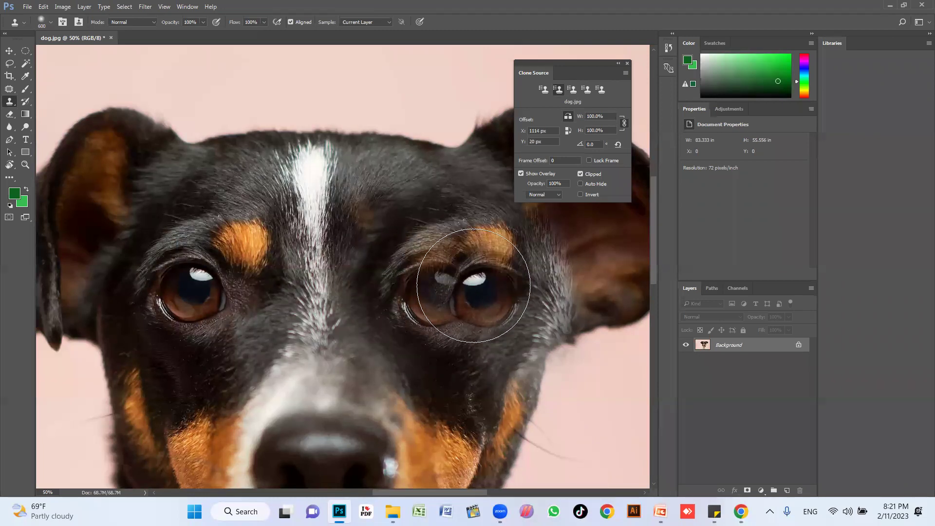
left_click_drag(432, 287, 495, 262)
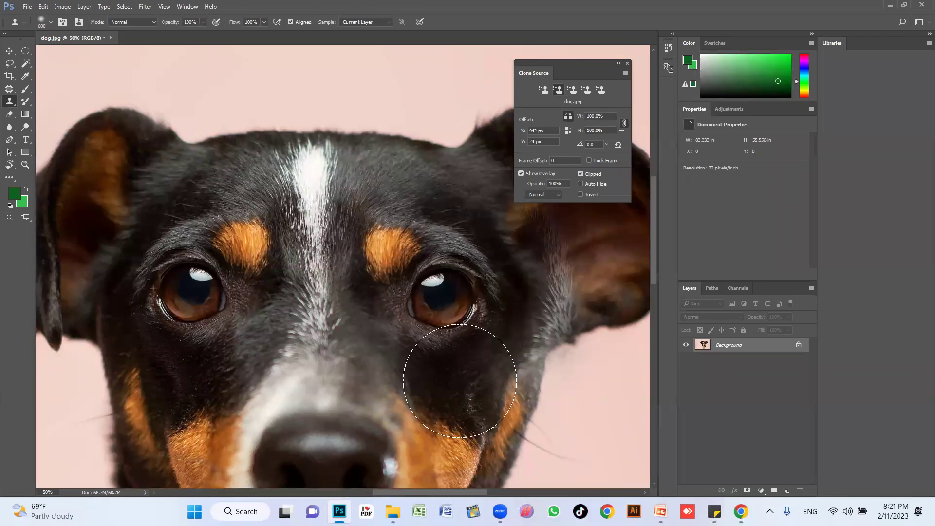
key("z")
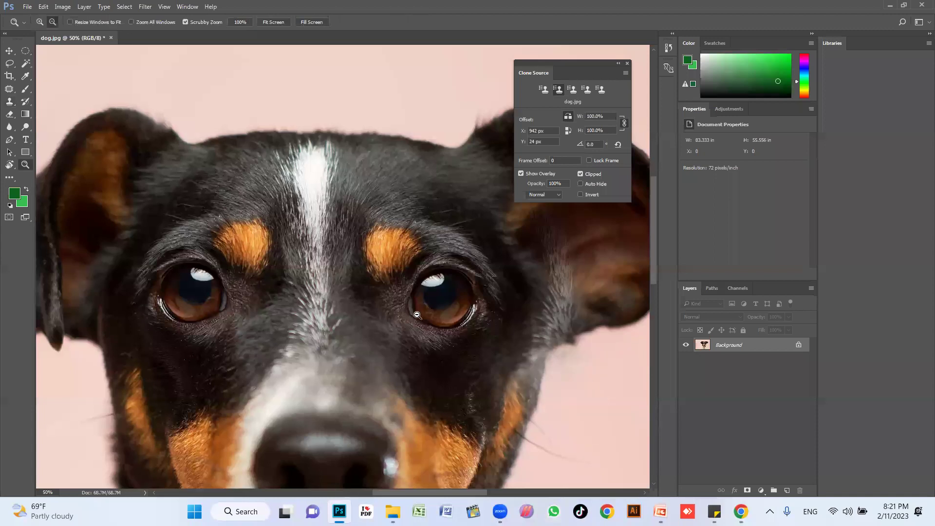
left_click(417, 315, "alt")
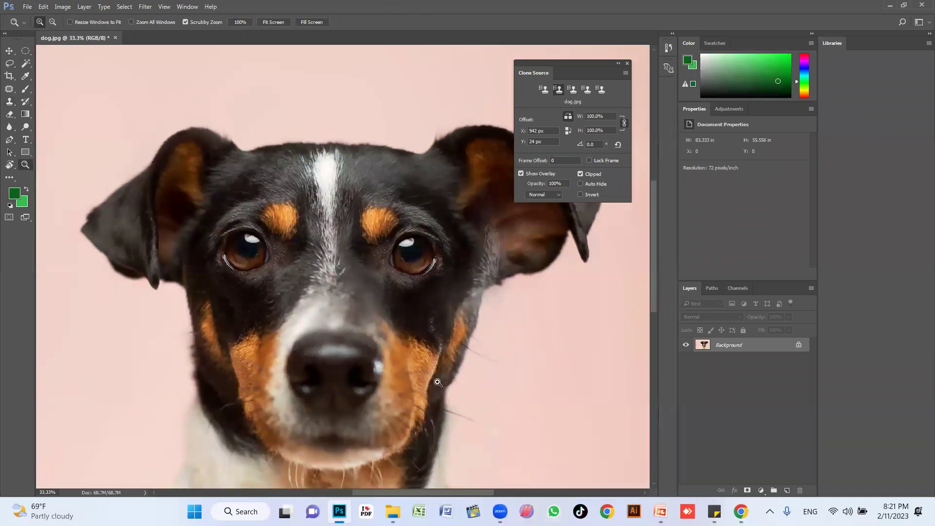
left_click(358, 252)
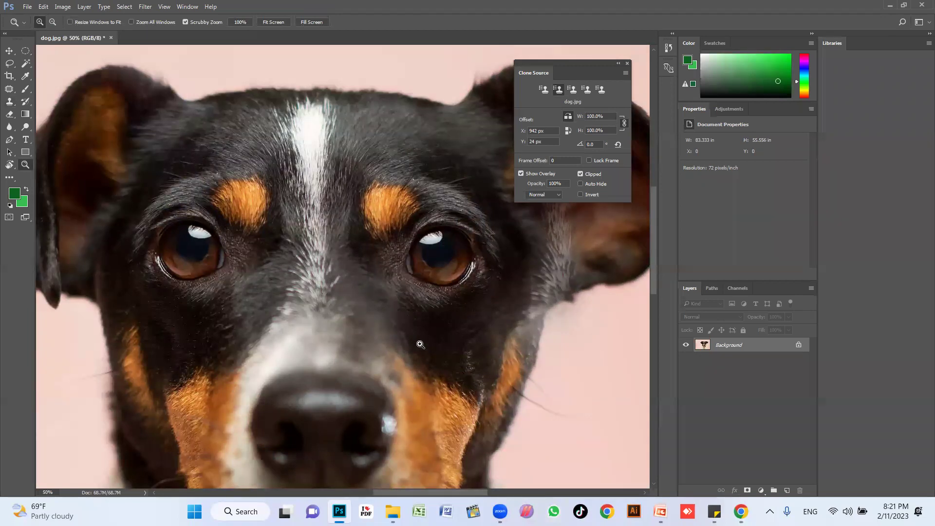
left_click(428, 310, "alt")
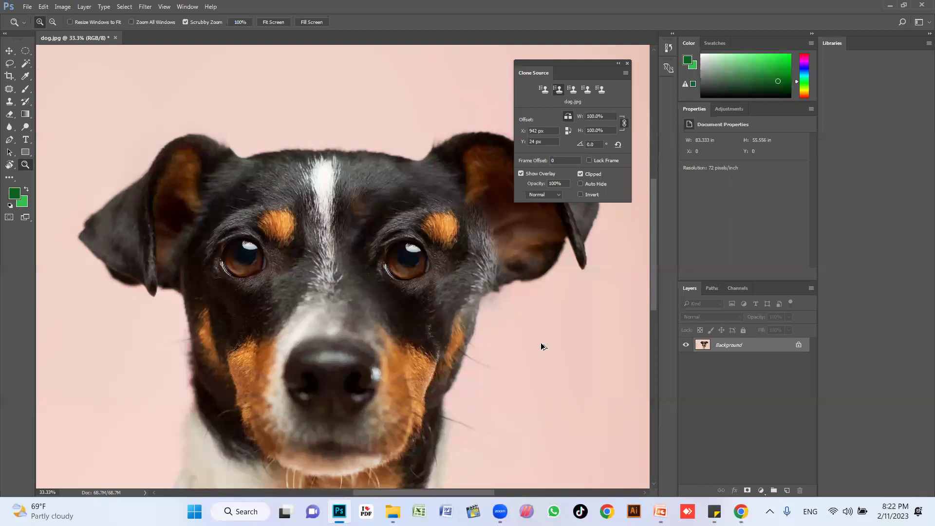
key("ctrl+z")
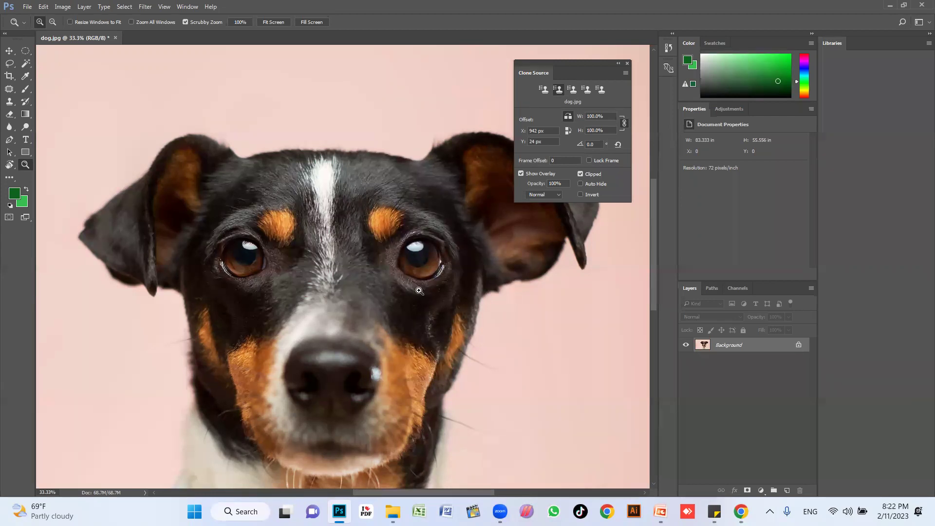
left_click(396, 280, "alt")
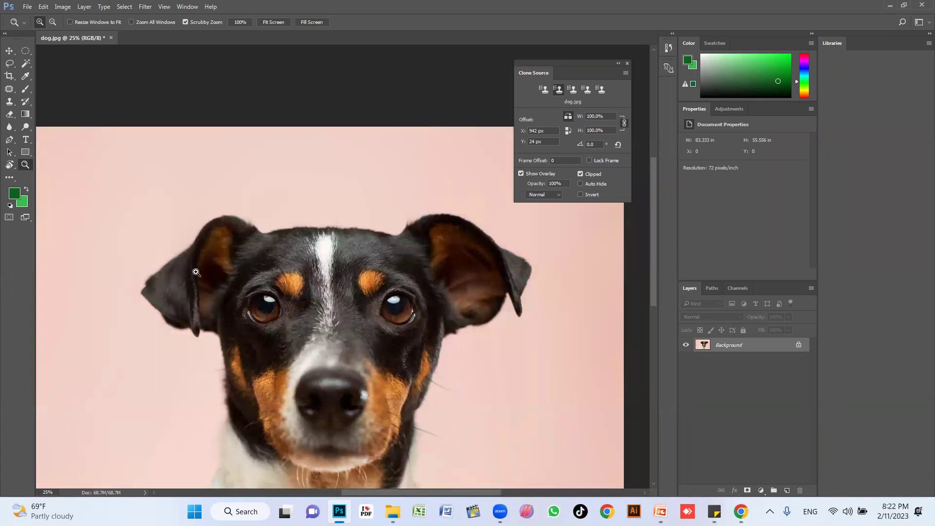
Sample pink background and clone it over the right ear, the left ear's top and the head edge
key("s")
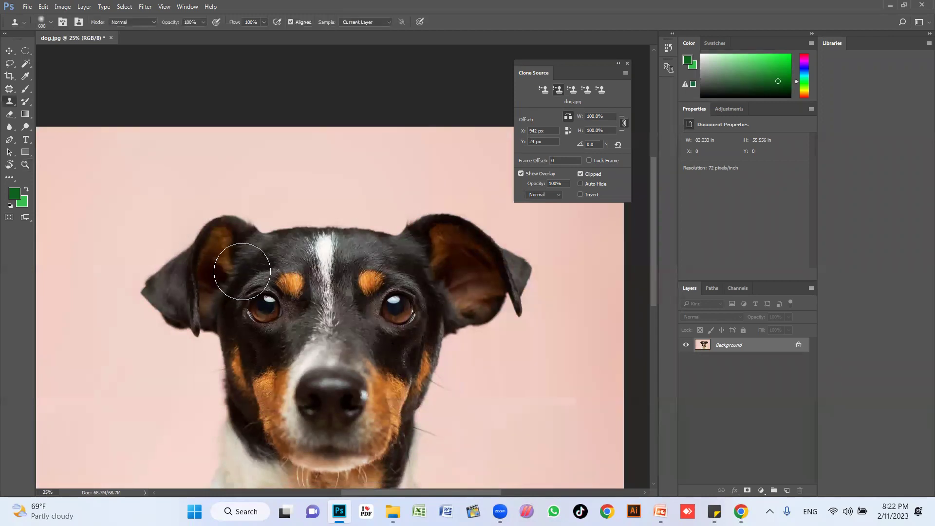
left_click(192, 272, "alt")
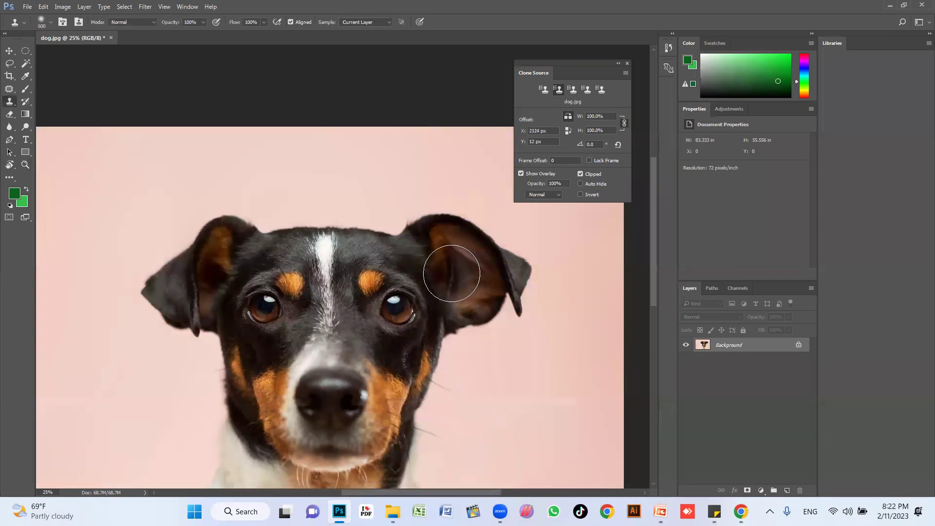
mouse_move(439, 277)
left_mouse_down()
mouse_move(421, 231)
mouse_move(458, 327)
mouse_move(426, 304)
mouse_move(375, 325)
mouse_move(395, 324)
left_mouse_up()
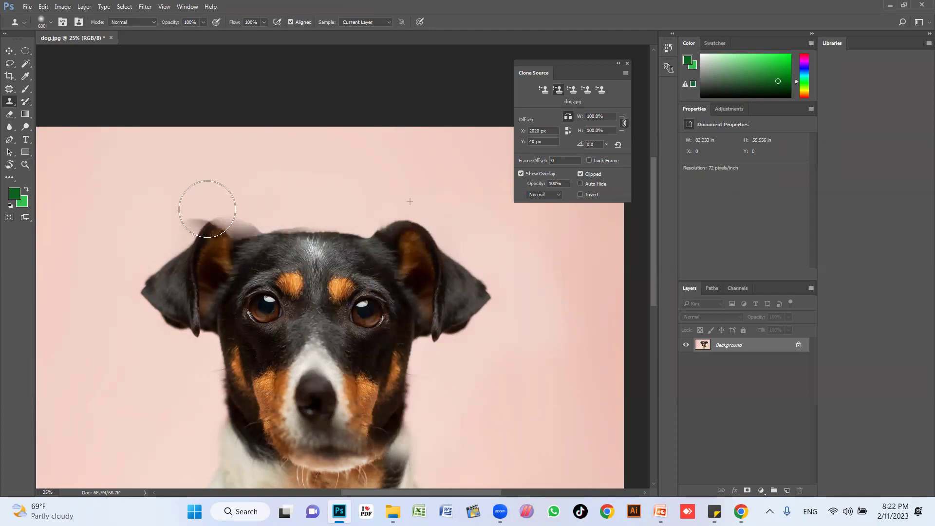
left_click_drag(209, 202, 270, 210)
left_click_drag(381, 204, 470, 254)
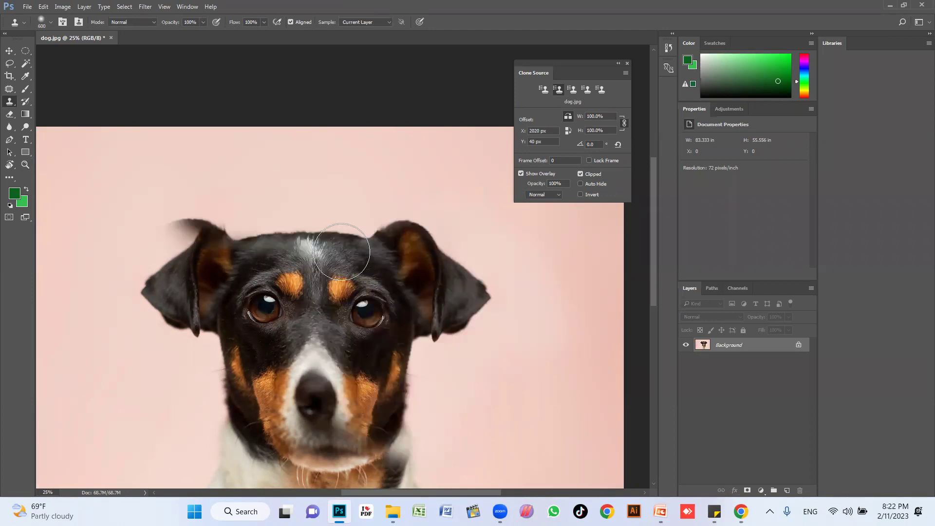
Close dog.jpg without saving, then drag the turquoise car photo from File Explorer into Photoshop
left_click(110, 37)
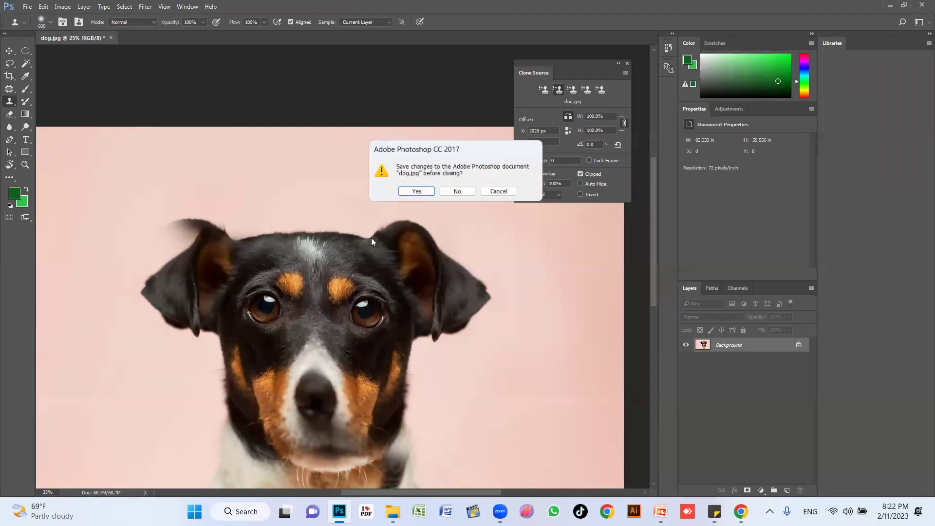
left_click(456, 190)
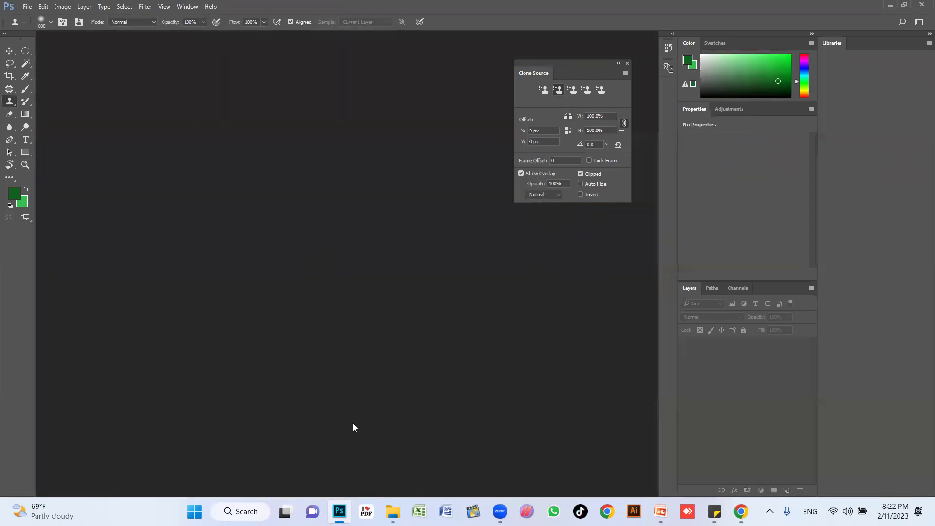
key("alt+Tab")
left_click_drag(210, 131, 322, 454)
left_click_drag(321, 418, 342, 268)
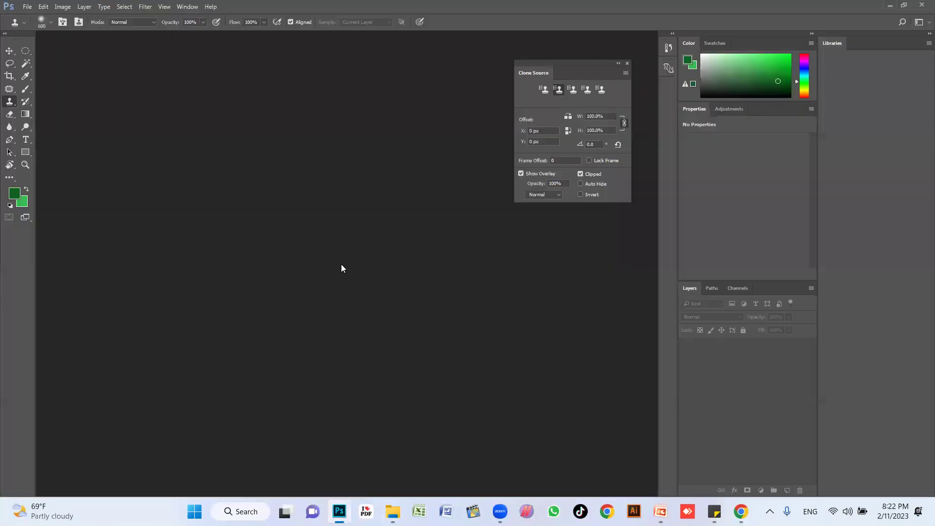
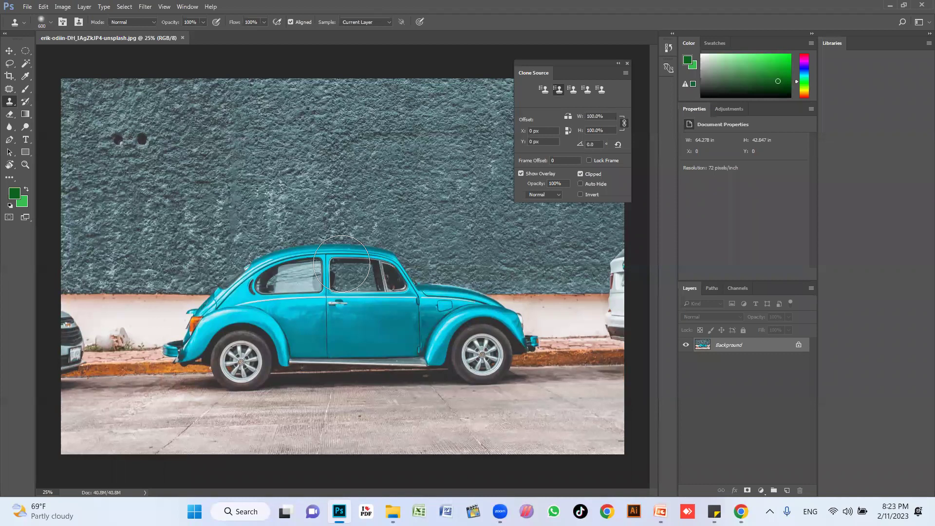
Zoom in to 33.3% and pan so the Beetle fills the window, with Clone Stamp active
key("z")
left_click(360, 335)
left_click_drag(387, 324, 409, 344)
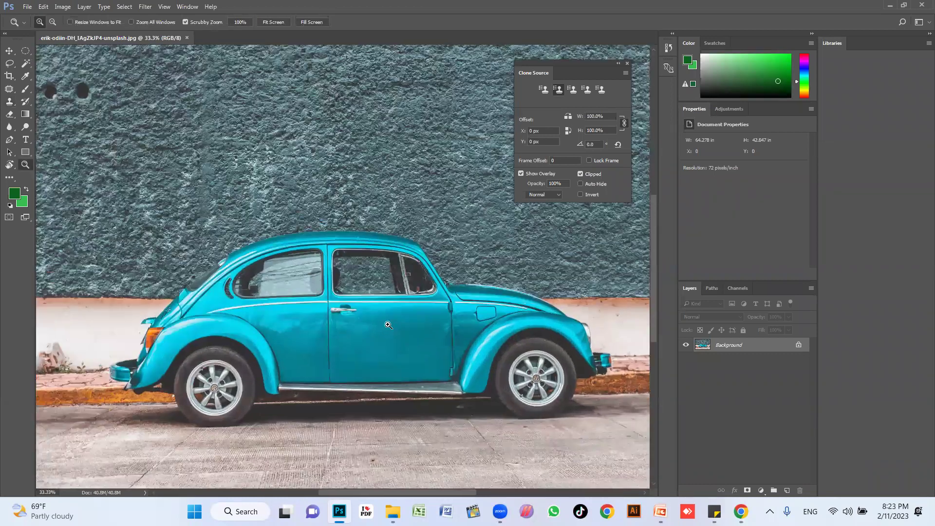
key("v")
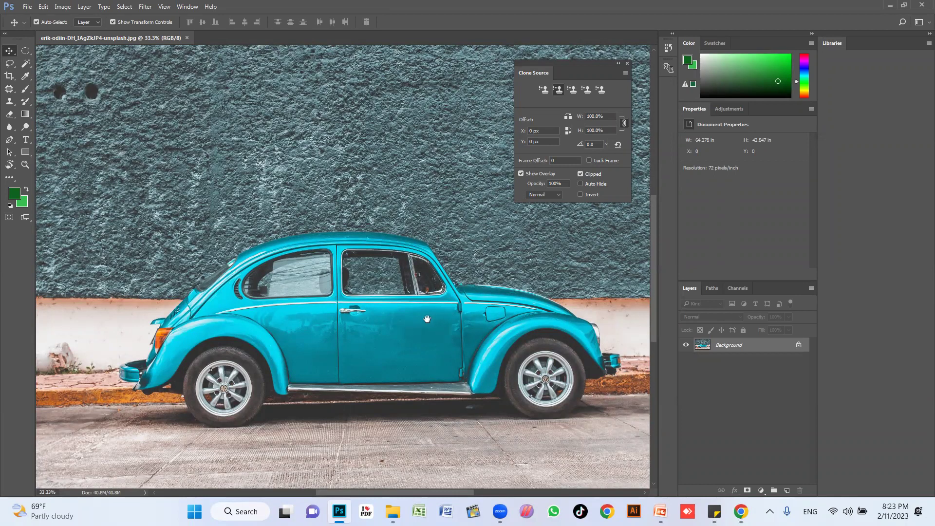
scroll(414, 328, "right", 1)
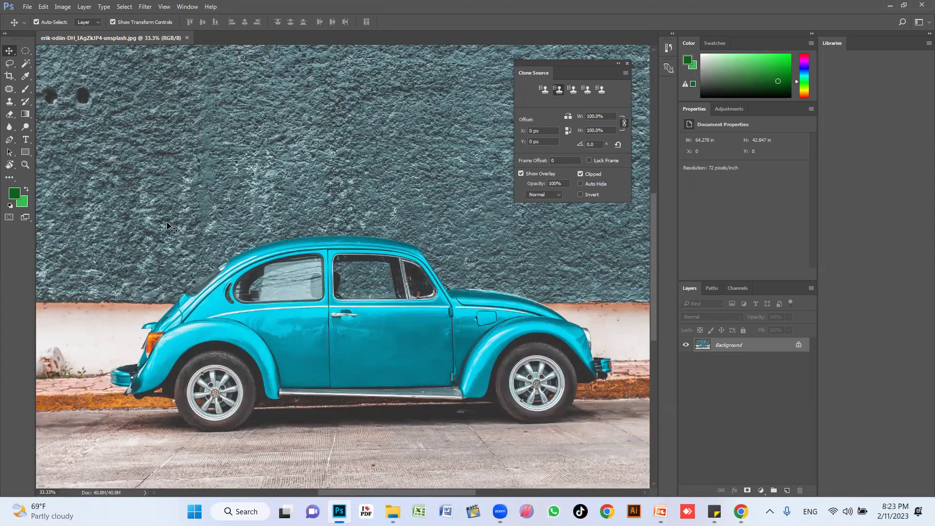
key("s")
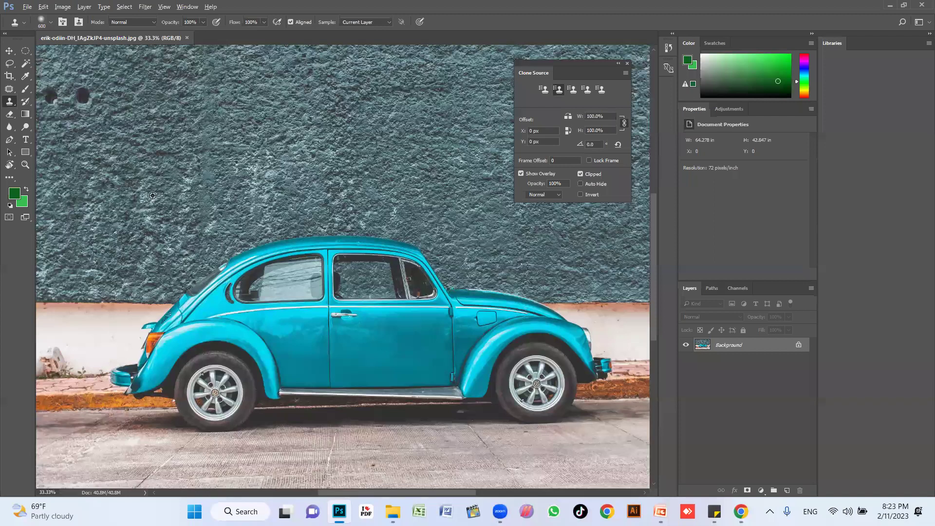
Clone stone-wall texture onto the lower door, undo once, and reset the clone offset
left_click(137, 188, "alt")
mouse_move(321, 341)
left_mouse_down()
mouse_move(311, 360)
mouse_move(480, 370)
left_mouse_up()
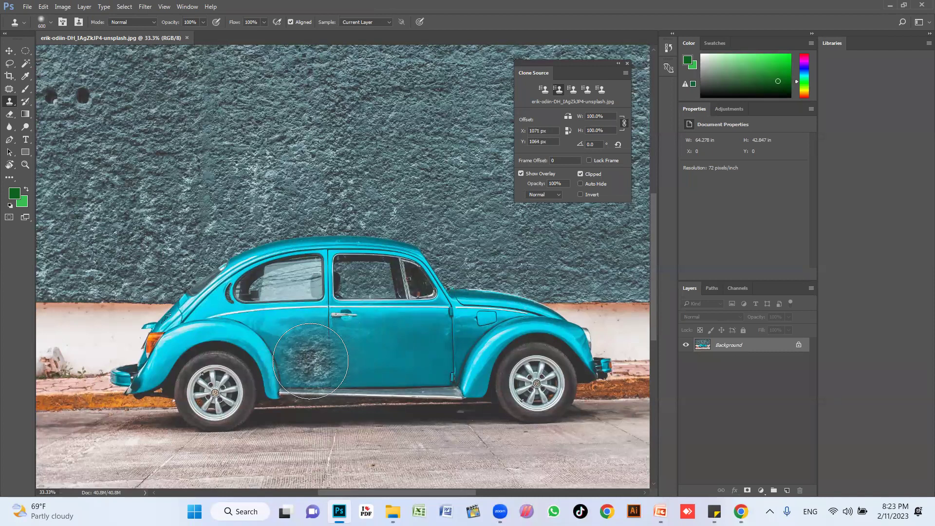
key("ctrl+z")
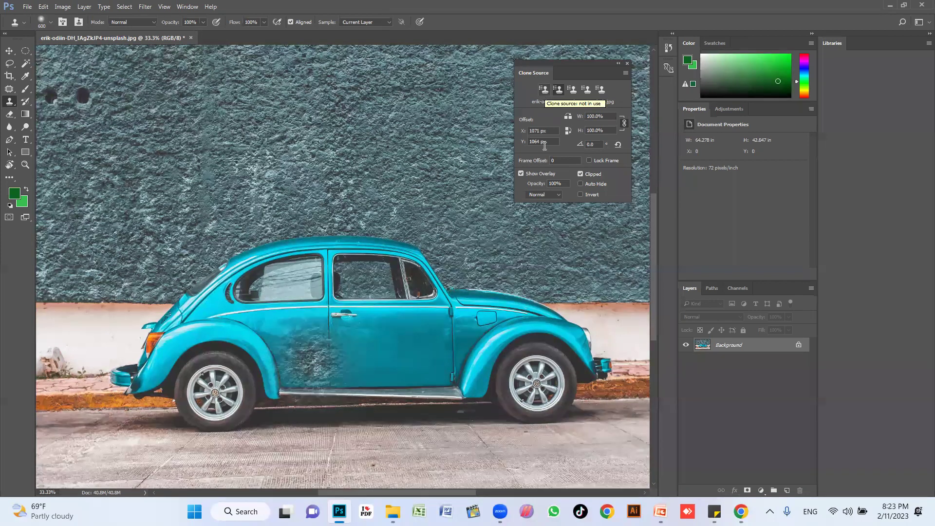
left_click(543, 89)
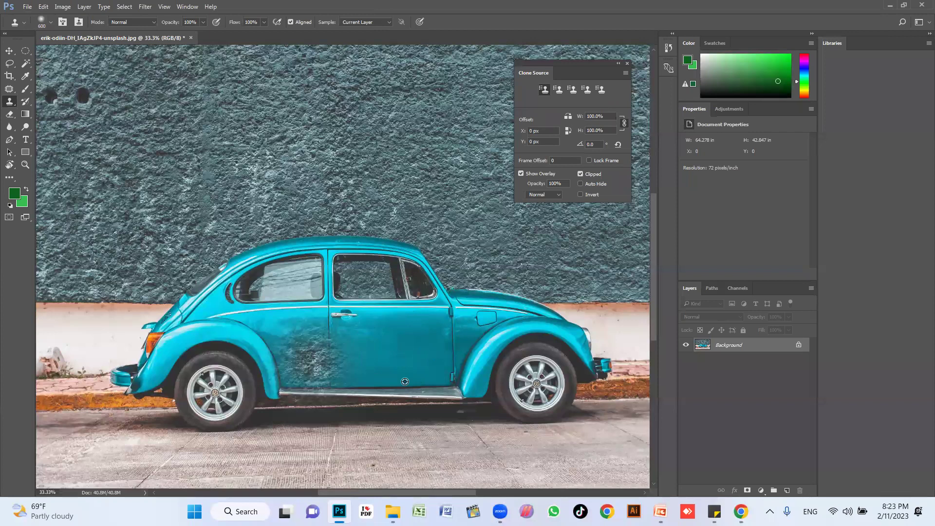
Clone pavement texture onto the door and a blue car streak onto the pavement, then undo both
left_click(573, 462, "alt")
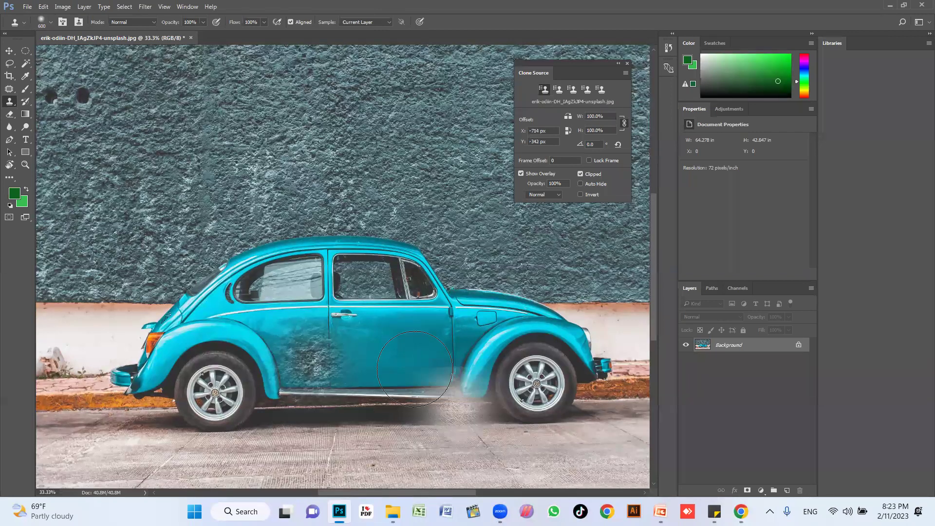
left_click_drag(414, 345, 421, 349)
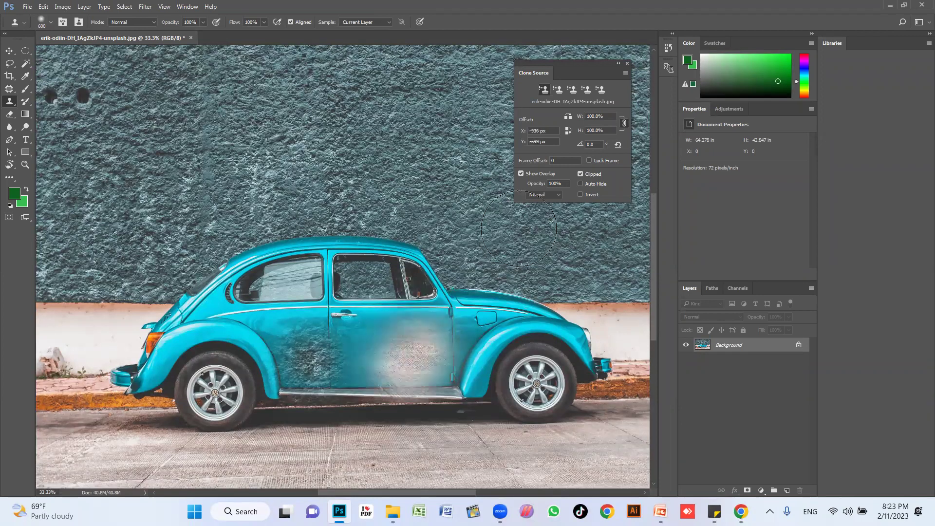
left_click(394, 278, "alt")
left_click_drag(511, 390, 416, 426)
key("ctrl+z")
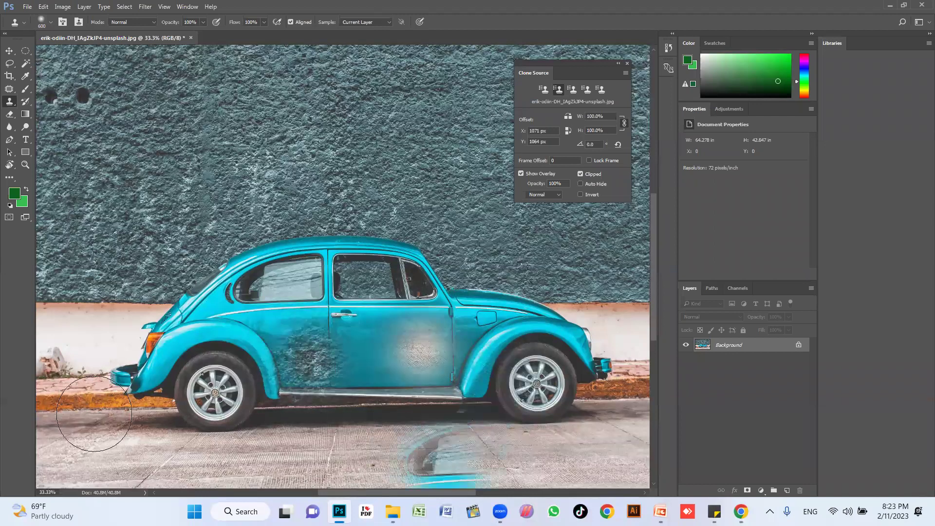
key("ctrl+z")
Clone wall texture and a pale hazy patch onto the rear fender, undoing the hazy patch
left_click_drag(481, 350, 404, 368)
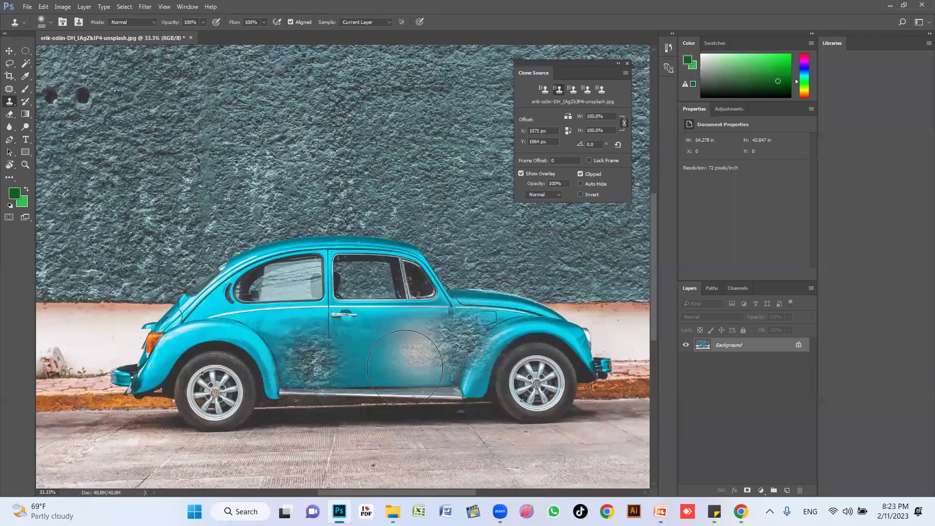
left_click(556, 89)
left_click_drag(511, 307, 487, 370)
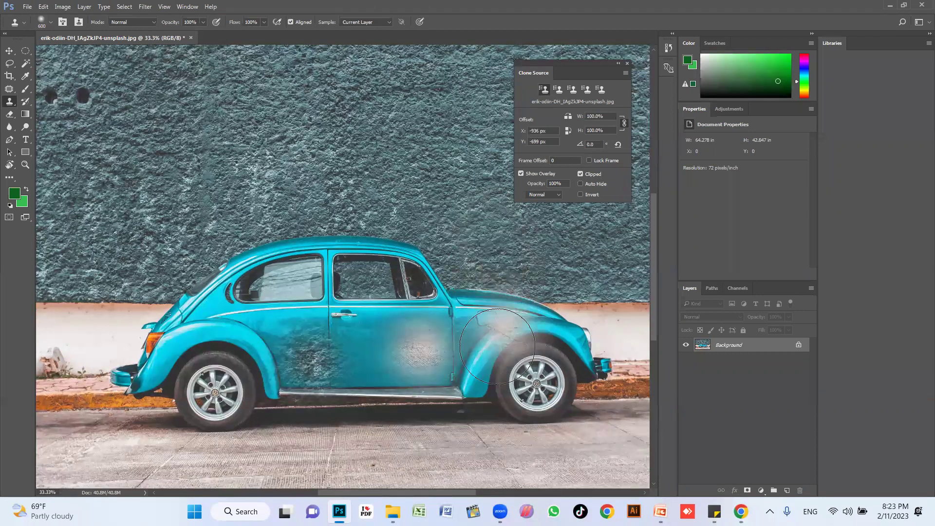
key("ctrl+z")
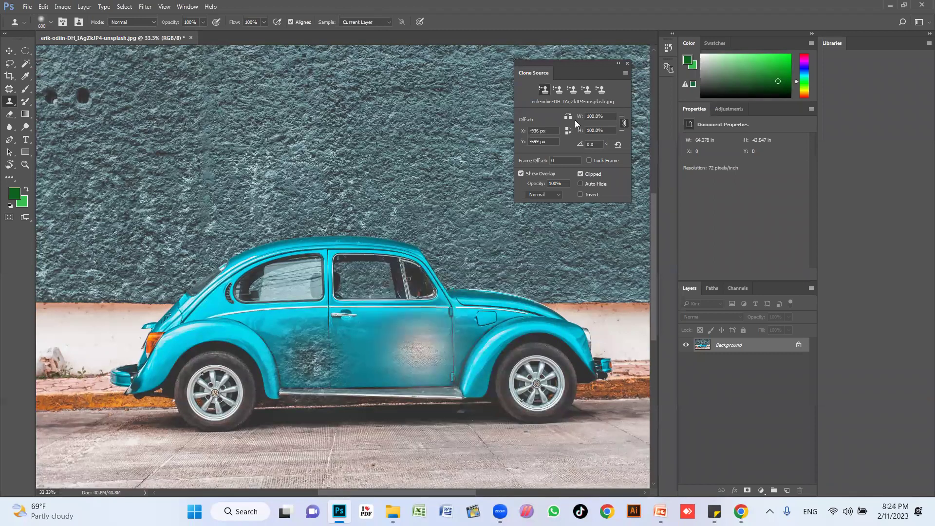
Clone a car-roof copy onto the wall and a car rear onto the door, then undo everything
left_click_drag(300, 142, 396, 197)
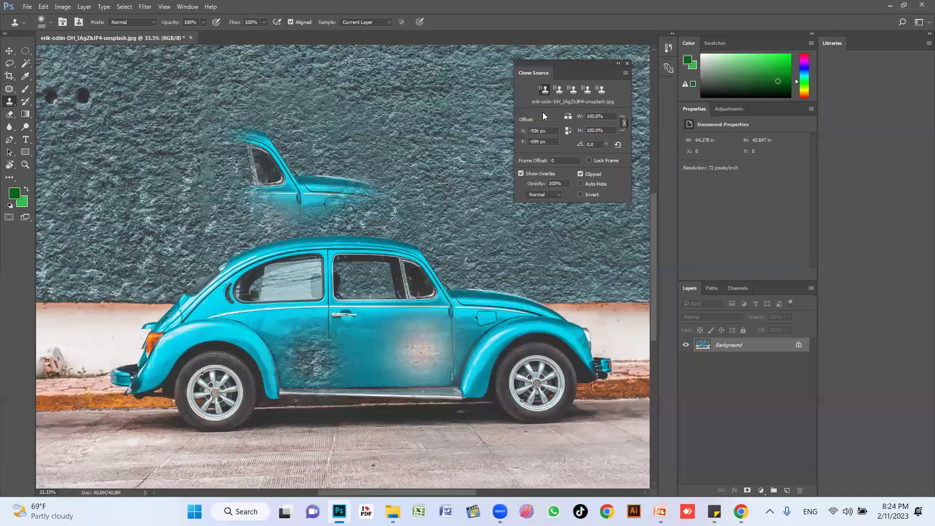
left_click_drag(229, 209, 385, 209)
left_click(362, 232, "alt")
mouse_move(385, 292)
left_mouse_down()
mouse_move(487, 341)
mouse_move(549, 347)
mouse_move(560, 360)
left_mouse_up()
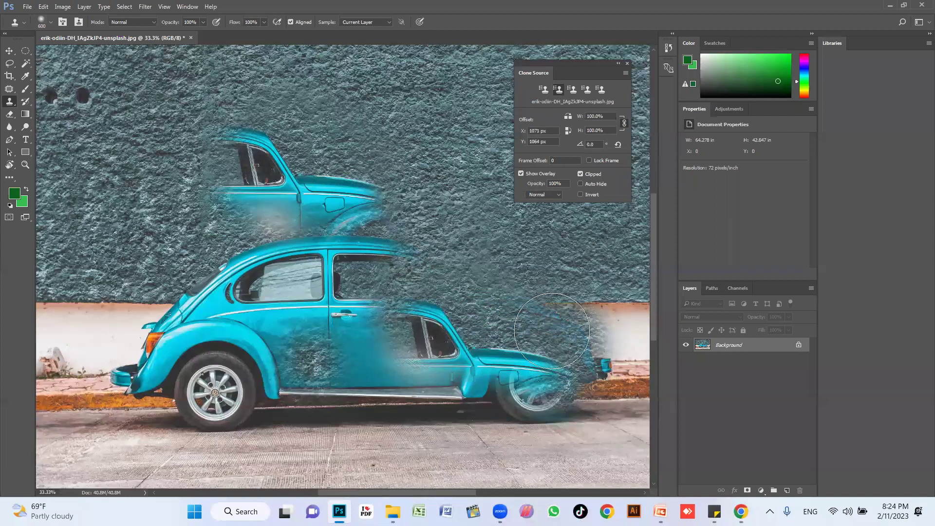
key("ctrl+z")
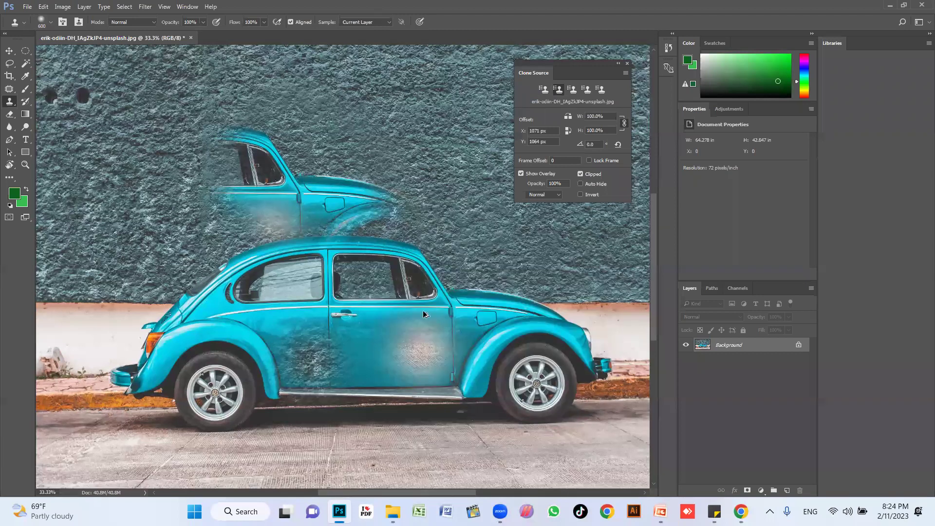
key("ctrl+z")
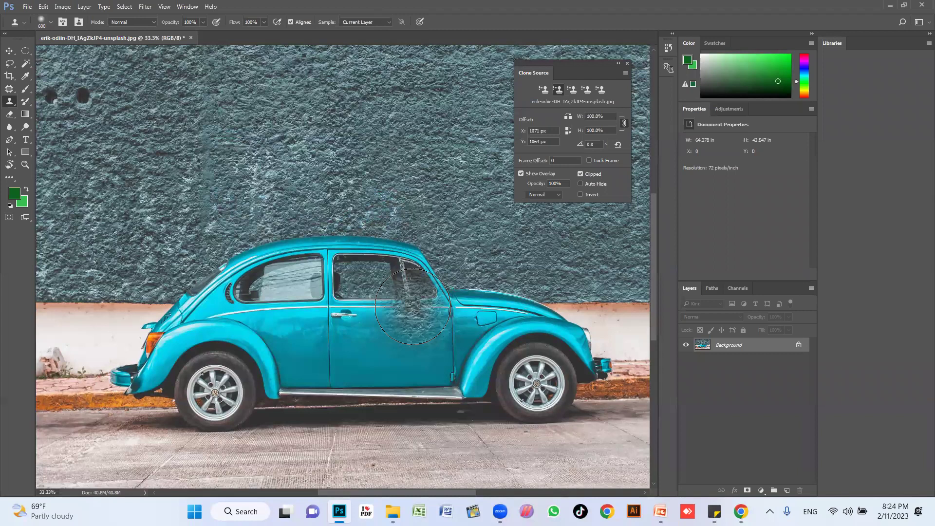
key("ctrl+z")
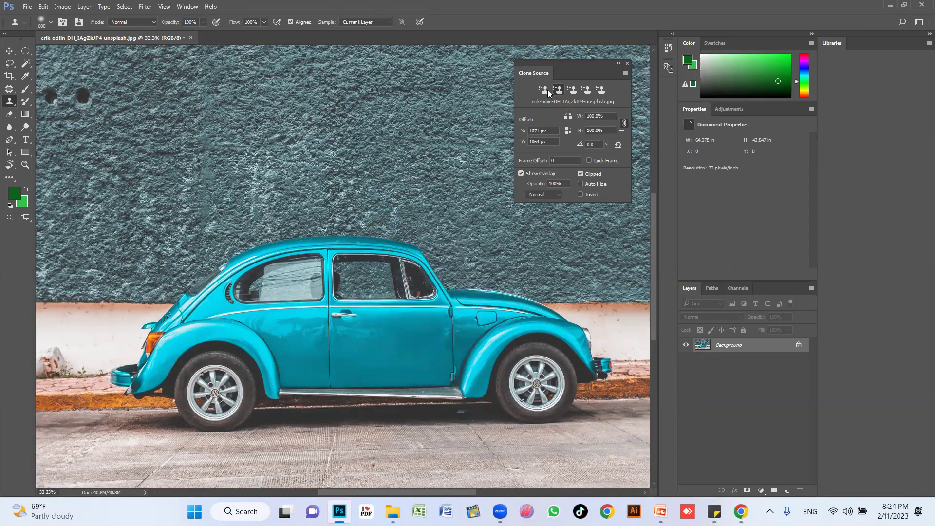
Undo a test dab, zoom to 50%, collapse the panel dock to icons, and pan to the car's front
left_click(543, 92)
left_click(435, 350)
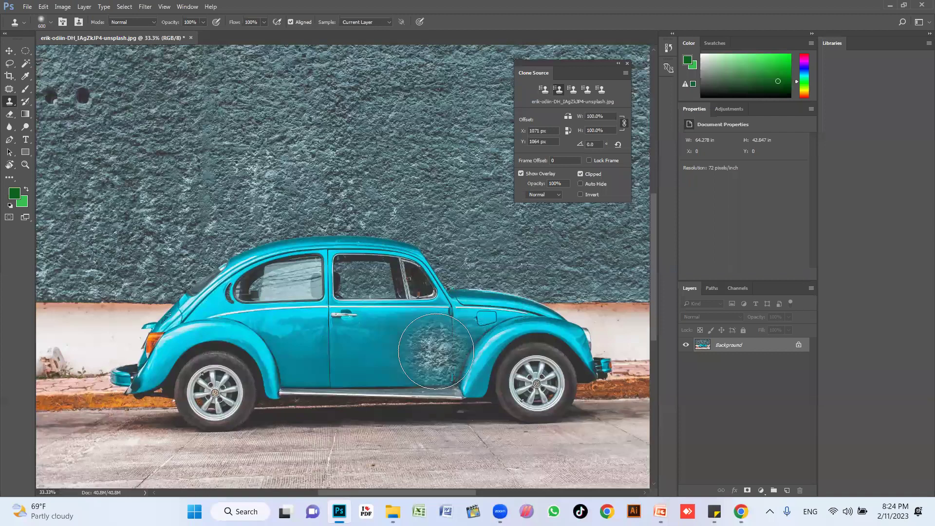
key("z")
key("ctrl+z")
left_click(388, 341)
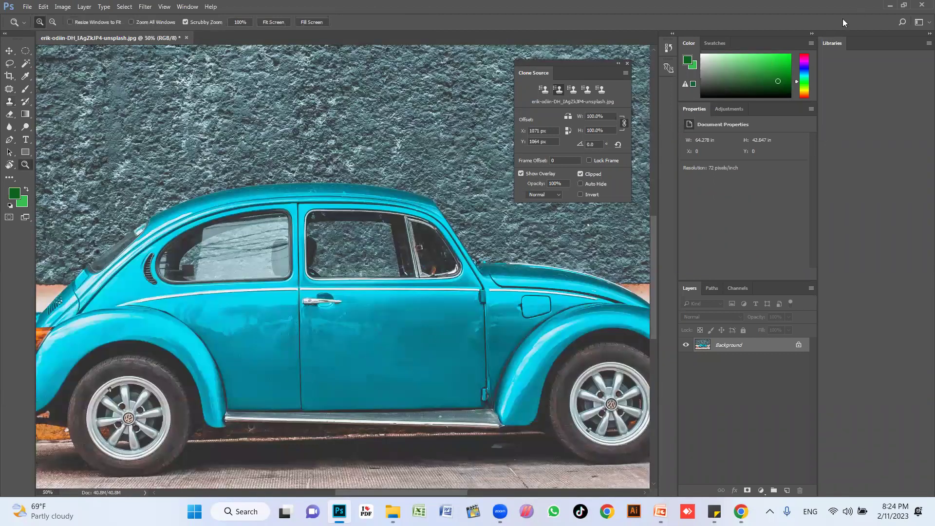
left_click(812, 34)
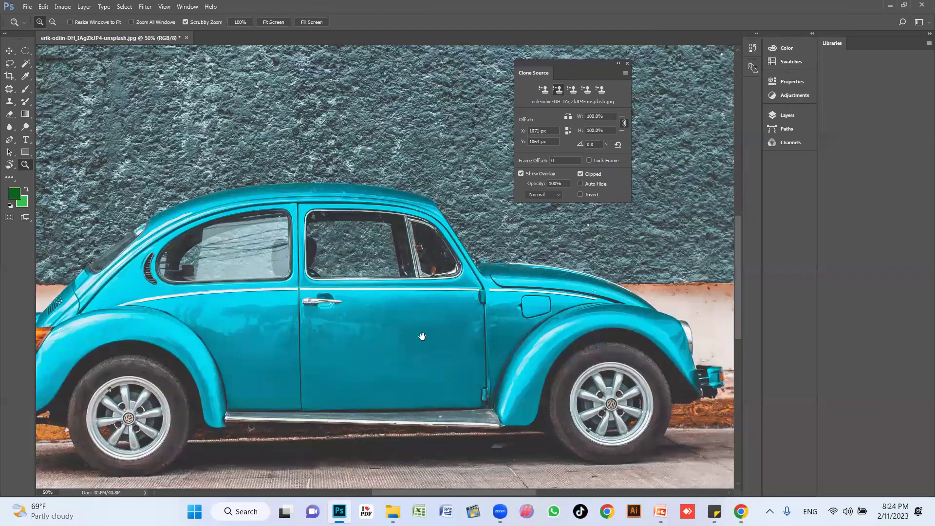
mouse_move(389, 328)
left_mouse_down()
mouse_move(348, 321)
mouse_move(418, 343)
left_mouse_up()
key("s")
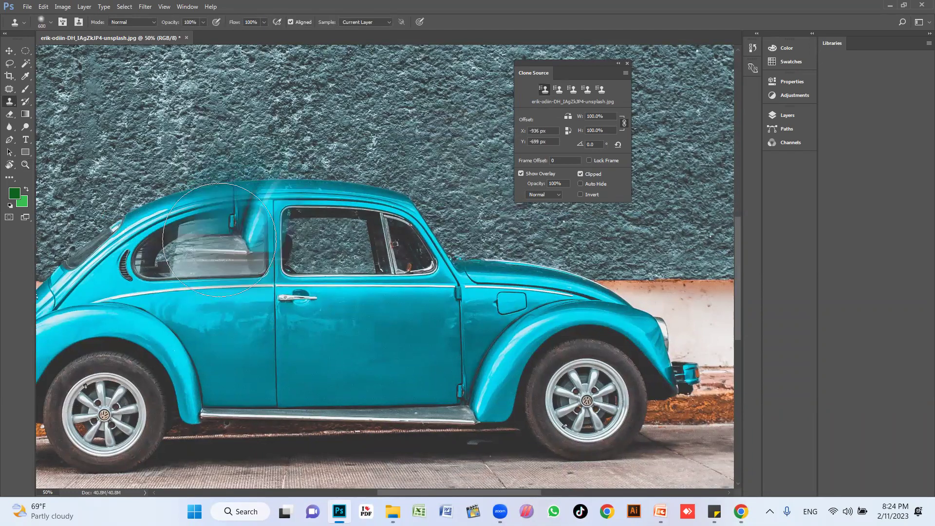
Try cloning into the rear window and stamping faded roof and door copies, undoing the strokes
left_click_drag(243, 229, 265, 222)
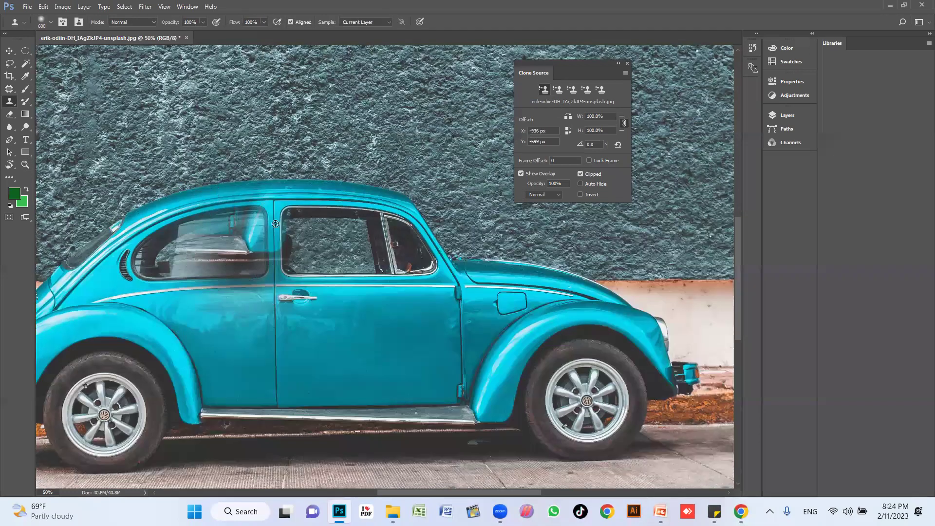
key("ctrl+z")
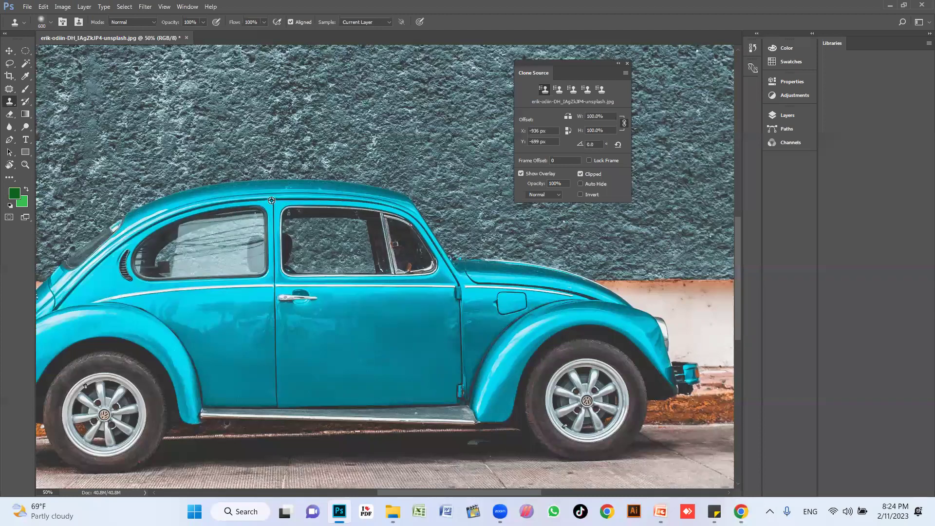
left_click(271, 200, "alt")
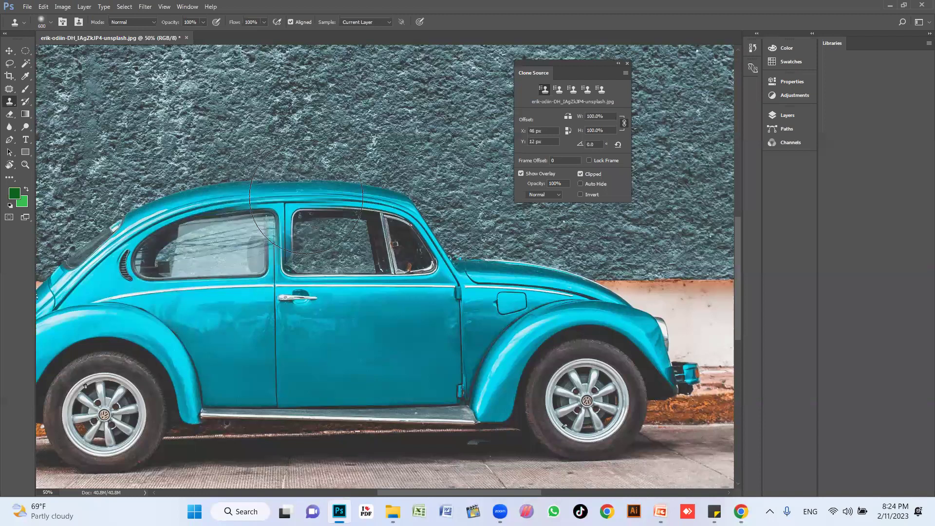
left_click(370, 204)
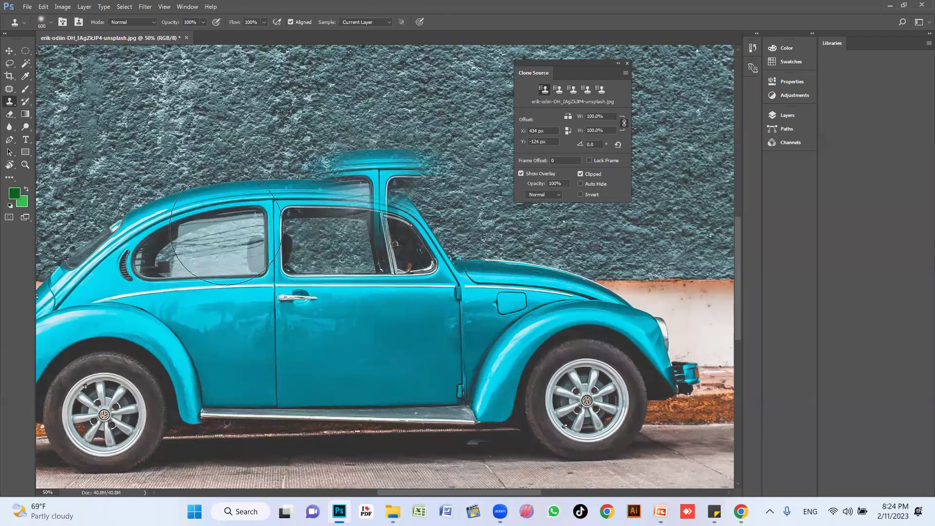
left_click(273, 199, "alt")
left_click_drag(384, 214, 438, 238)
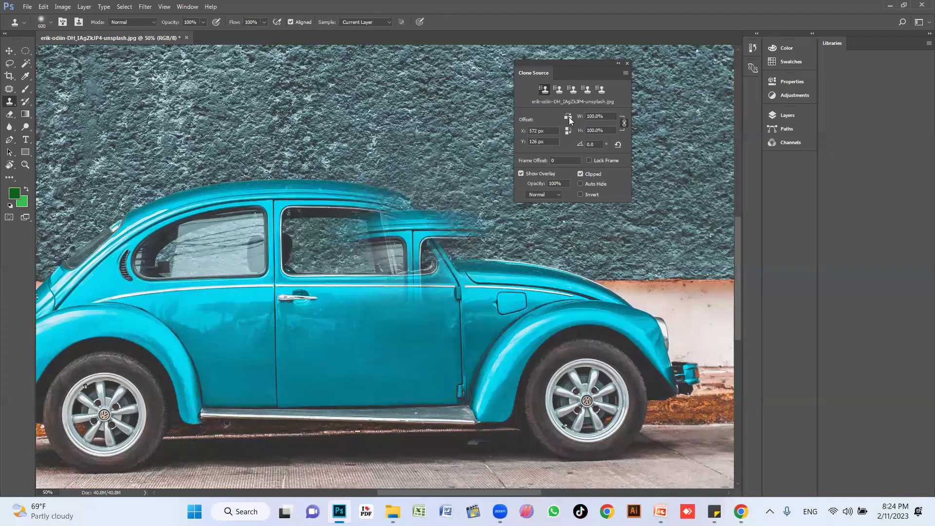
key("ctrl+z")
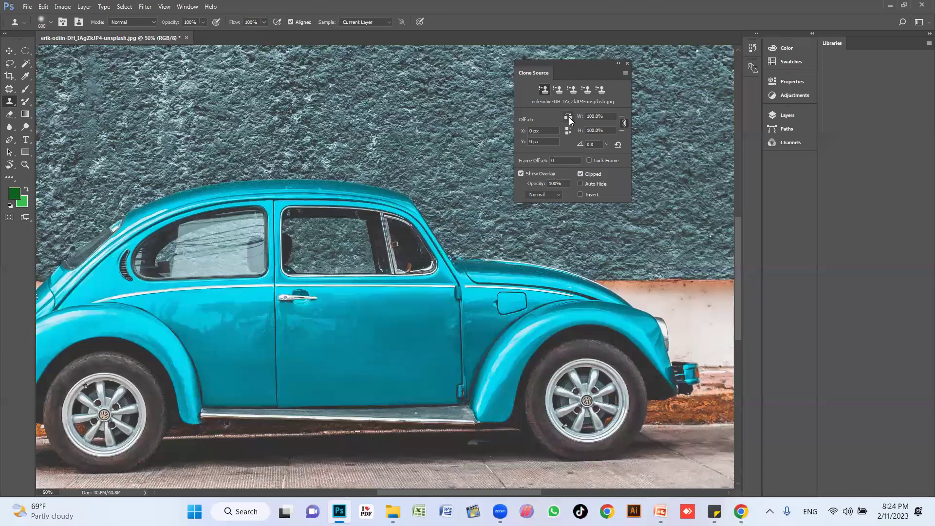
Reset the clone offset, set angle 0, toggle Lock Frame, and resample for a 28×18 px offset
left_click(272, 195, "alt")
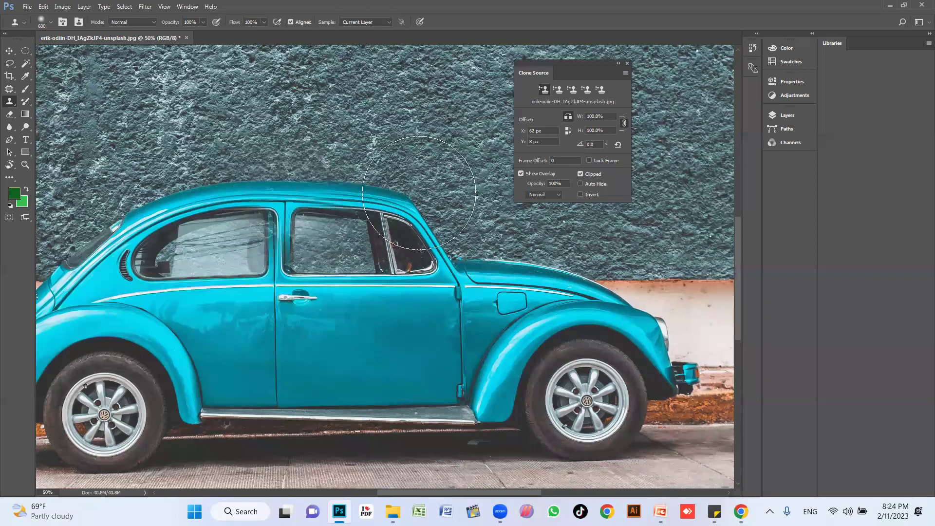
left_click(617, 145)
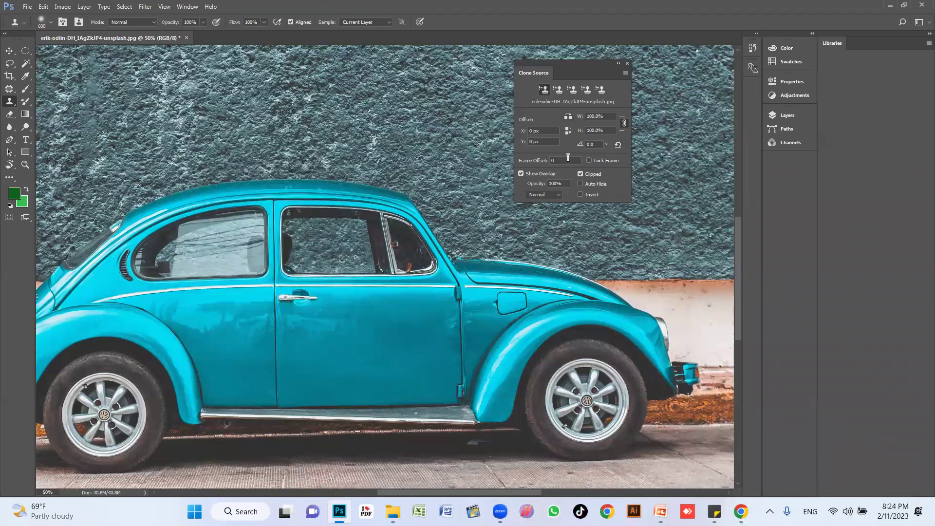
left_click(617, 144)
left_click_drag(580, 145, 578, 146)
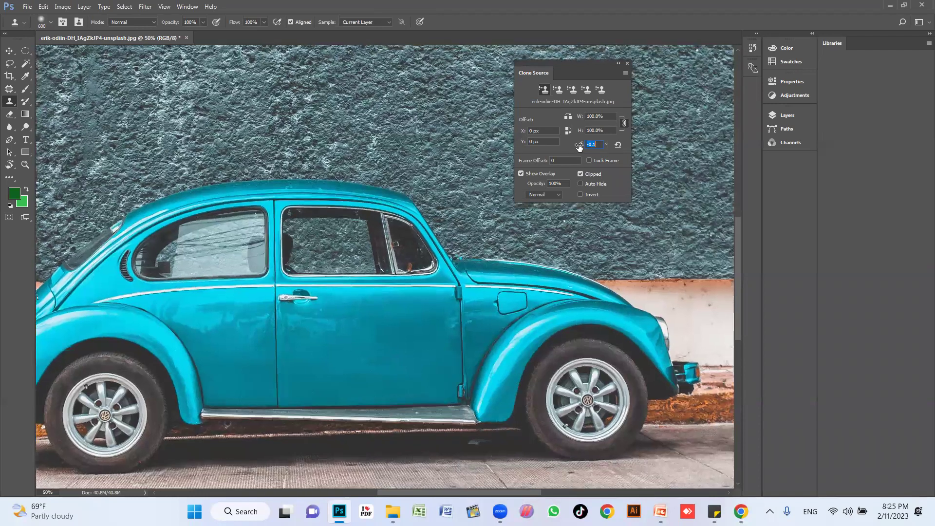
left_click_drag(579, 146, 578, 146)
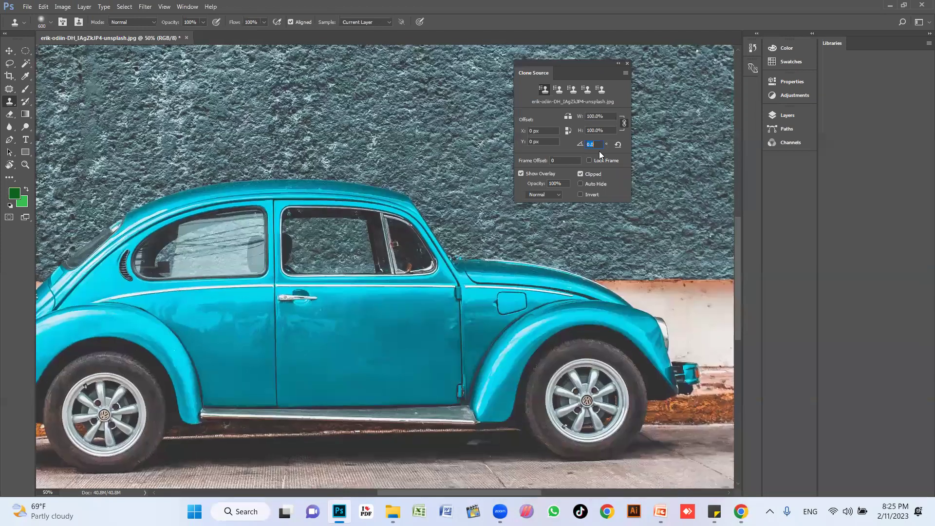
left_click(605, 161)
left_click(602, 161)
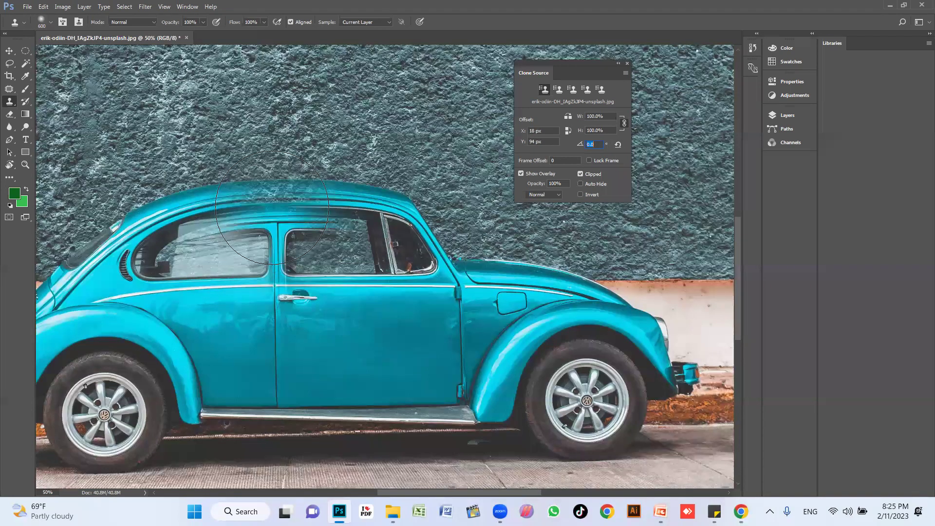
left_click(272, 199, "alt")
left_click(275, 207, "alt")
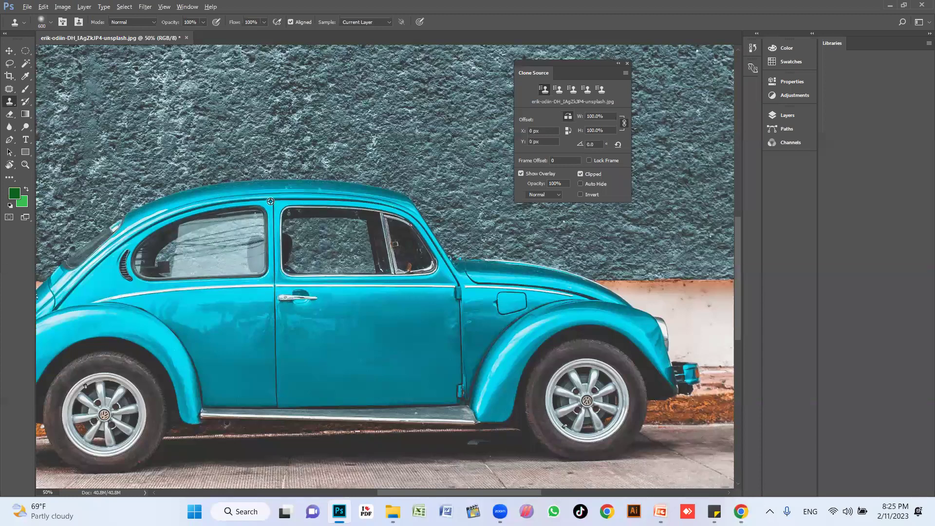
left_click(270, 201, "alt")
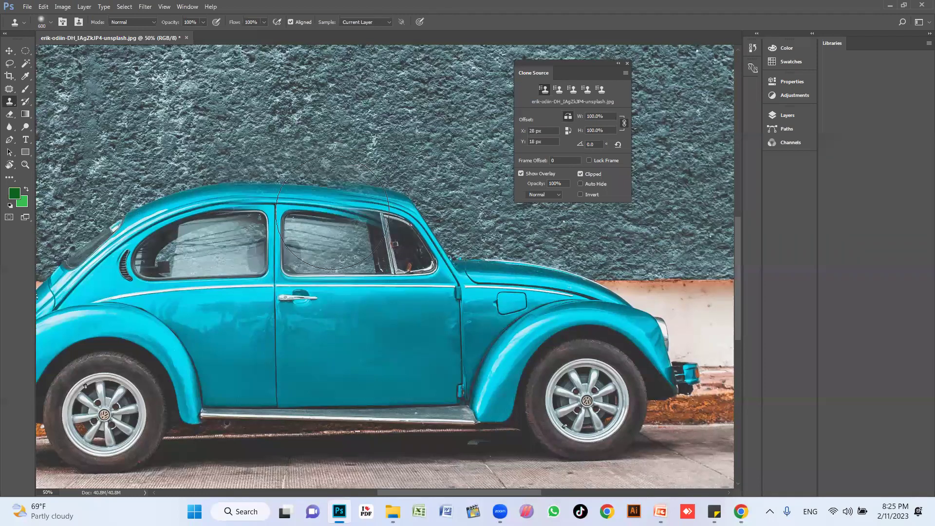
Undo a fender clone stroke, fit the photo on screen, and close it without saving
mouse_move(528, 294)
left_mouse_down()
mouse_move(642, 350)
mouse_move(510, 386)
left_mouse_up()
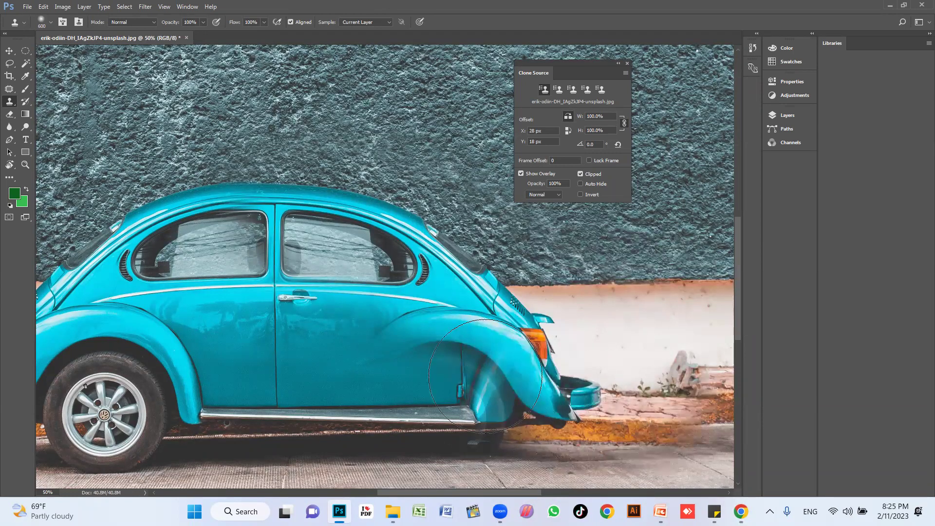
key("ctrl+z")
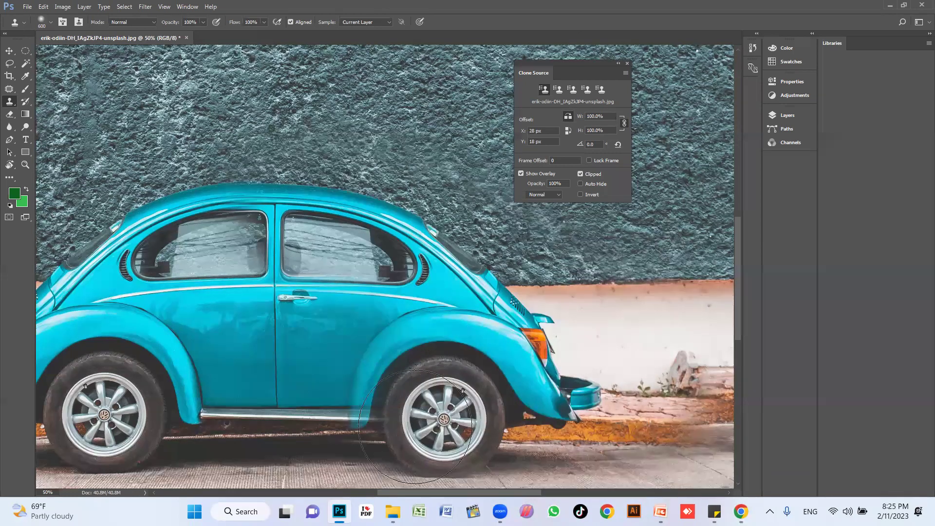
key("ctrl+z")
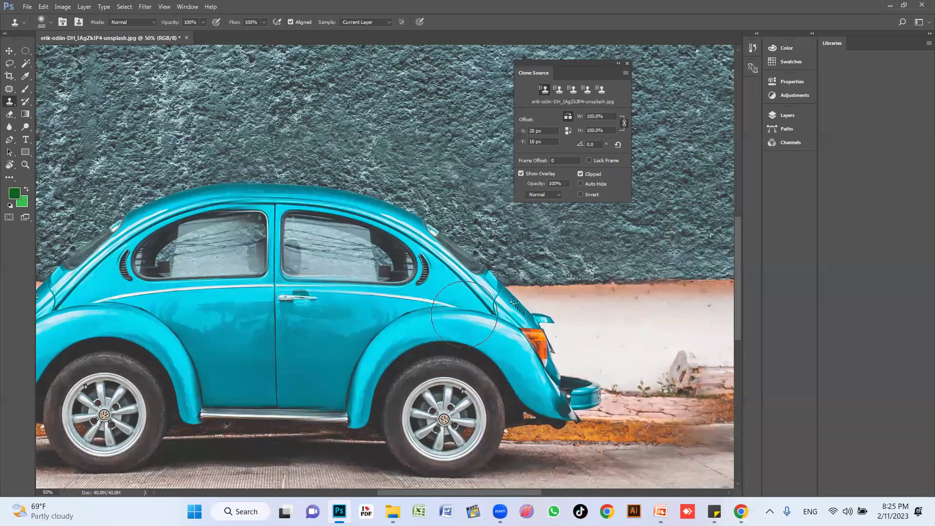
key("ctrl+0")
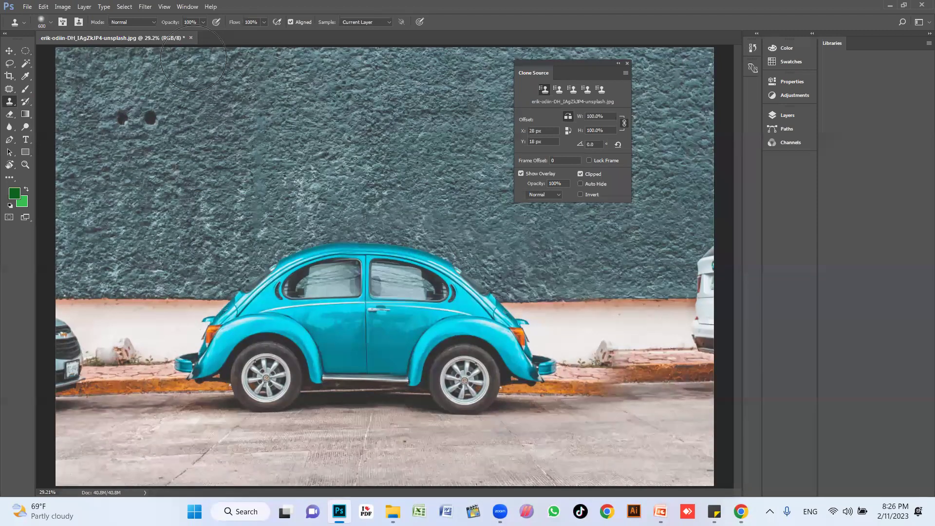
left_click(190, 38)
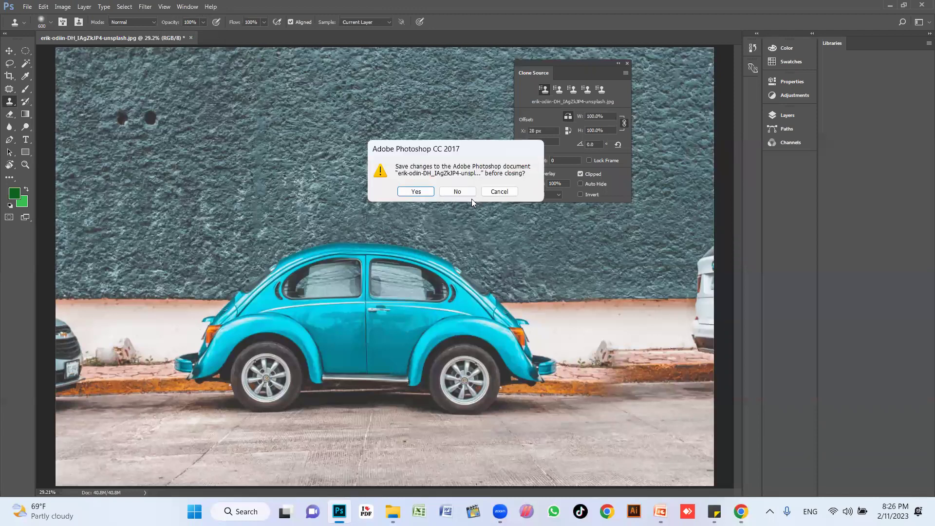
left_click(464, 193)
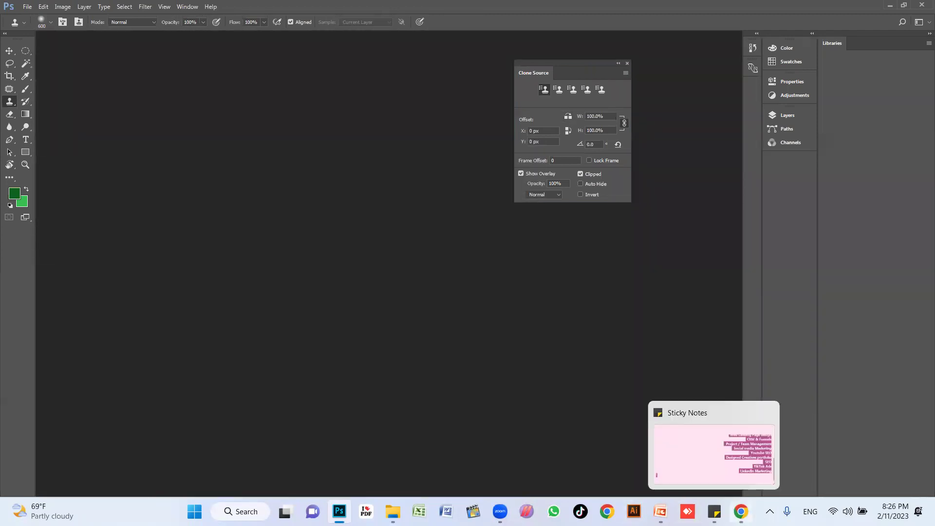
Search Google Images for 'pimple face' and copy the first result's preview image
left_click(740, 511)
left_click(136, 56)
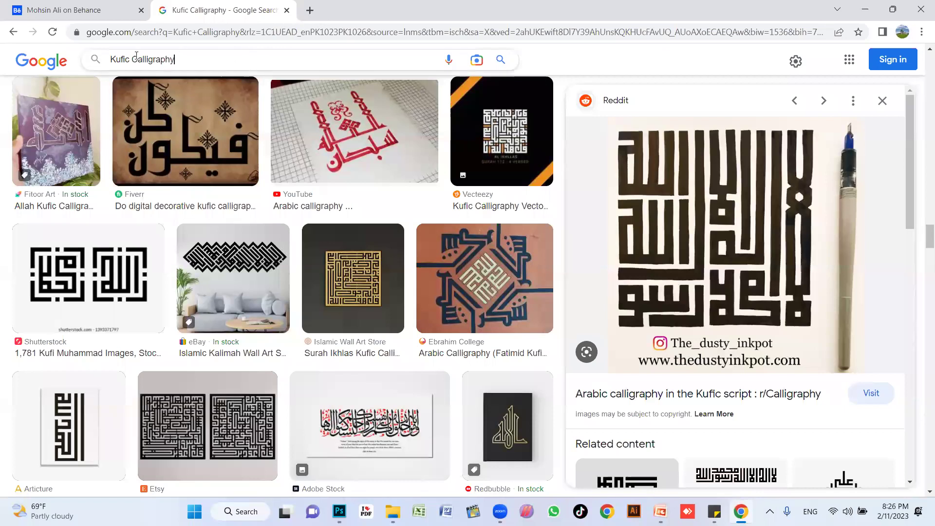
key("ctrl+a")
type("pimple face")
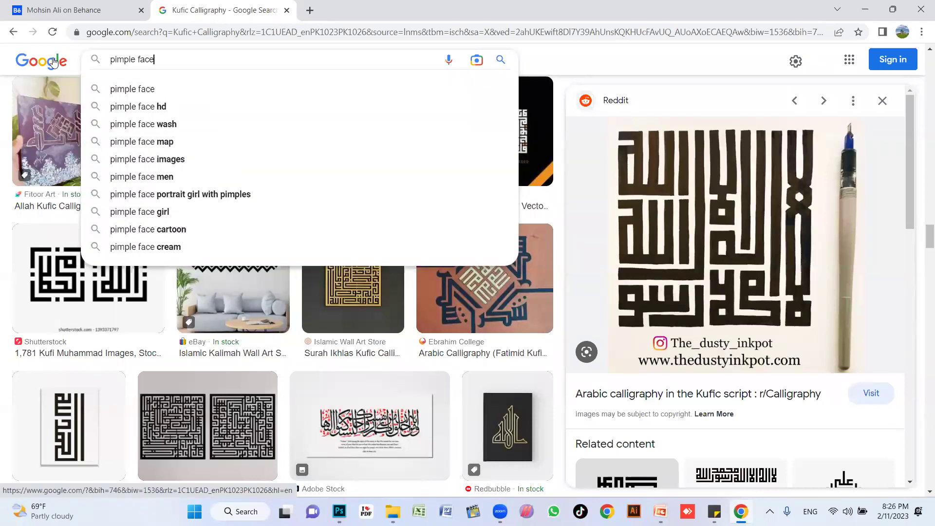
key("Return")
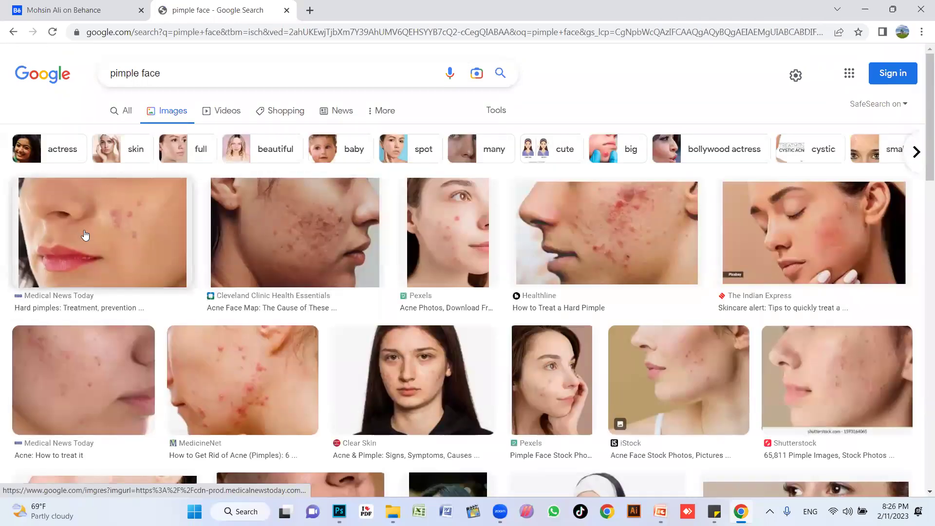
left_click(83, 236)
right_click(800, 278)
left_click(709, 327)
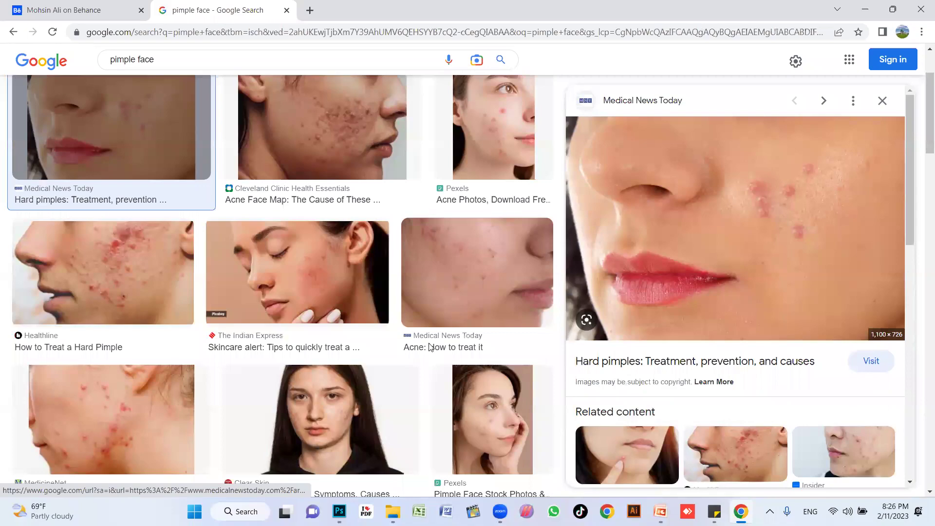
key("alt+Tab")
key("ctrl+n")
Paste the face photo into a new clipboard-sized document, close Clone Source, and shrink the brush
key("Return")
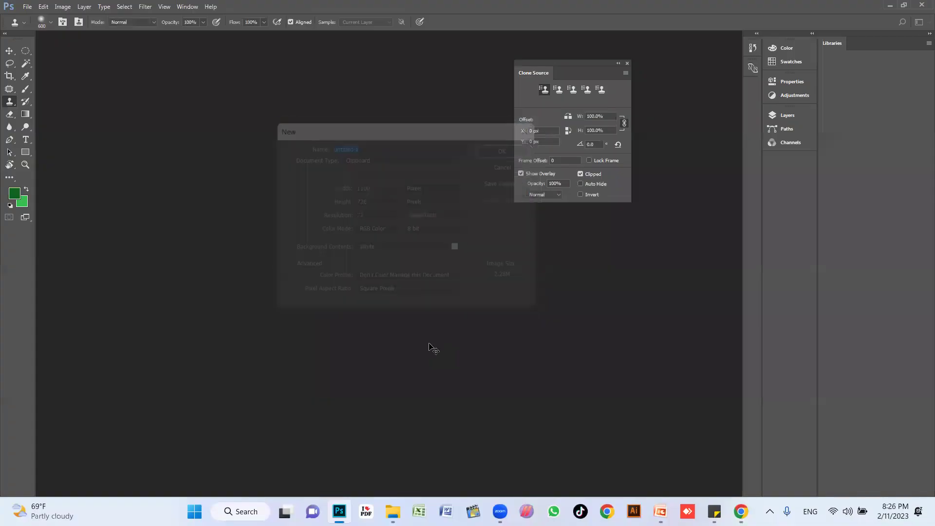
key("ctrl+v")
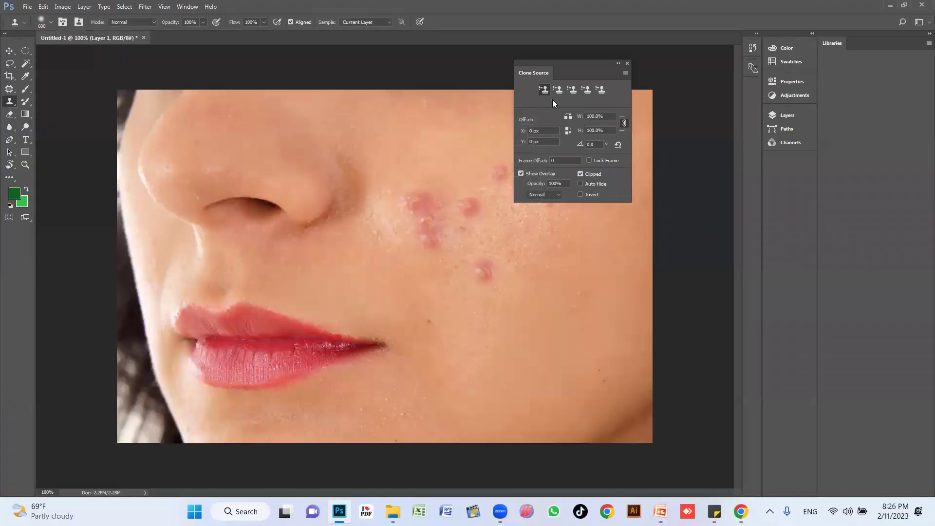
left_click(627, 63)
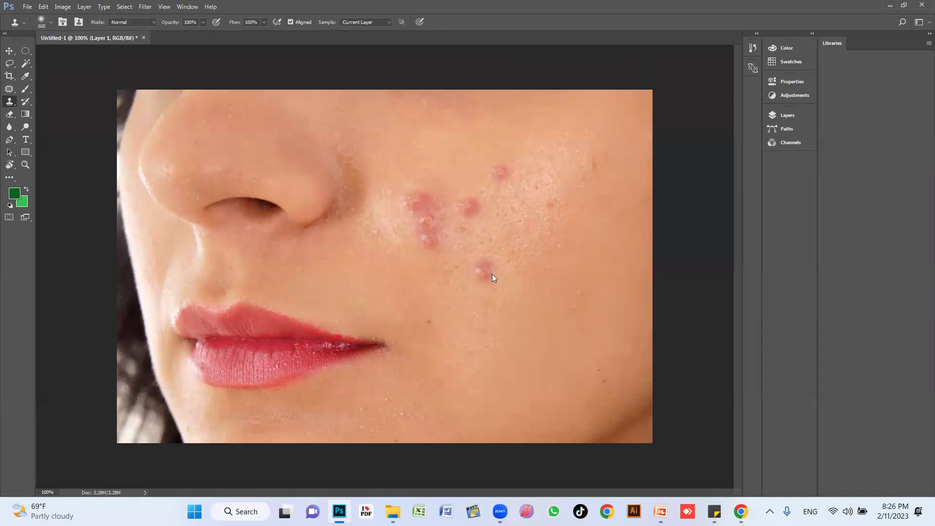
key("bracketleft")
key("bracketleft")
key("bracketleft")
key("bracketleft")
key("bracketleft")
Sample clean cheek skin and clone over the pimples and red blemishes beside the nose
left_click(543, 258, "alt")
left_click_drag(489, 268, 482, 271)
left_click(500, 172)
left_click(472, 209)
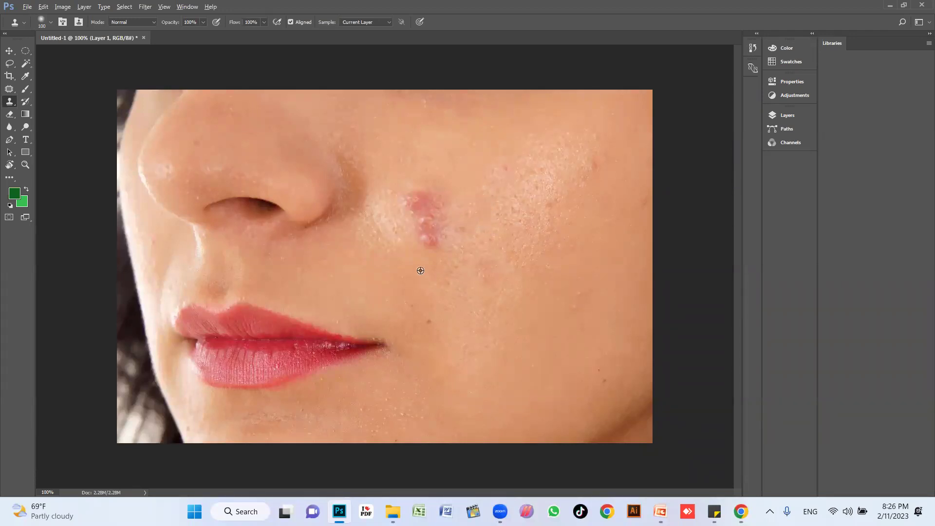
left_click(429, 241)
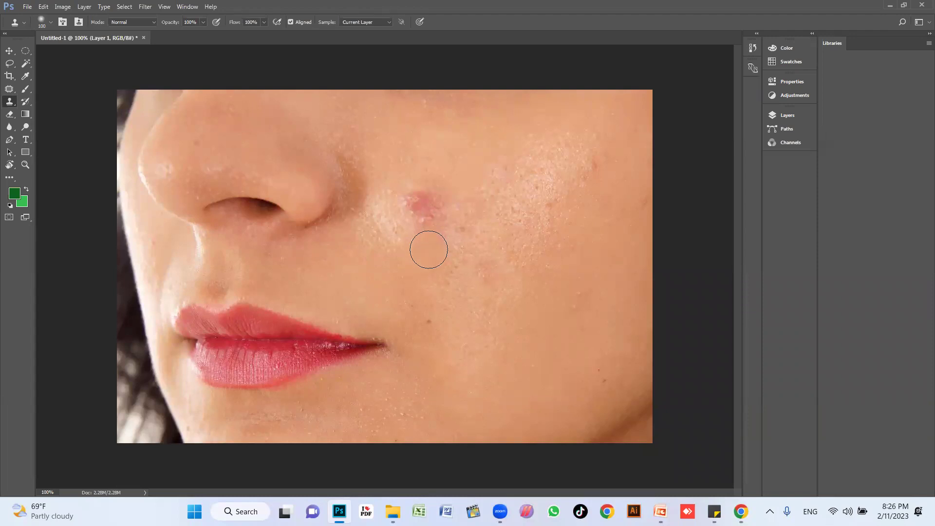
left_click(415, 206)
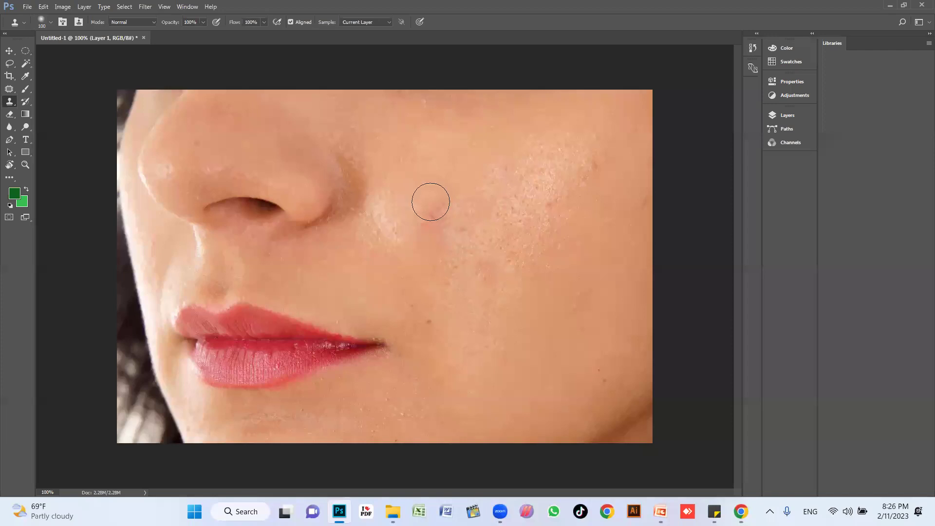
left_click(426, 195)
Resample skin to the right, clone over the pinkish and darker cheek blemishes, then undo
left_click(565, 267, "alt")
left_click(481, 271)
left_click(483, 236, "alt")
left_click(483, 269)
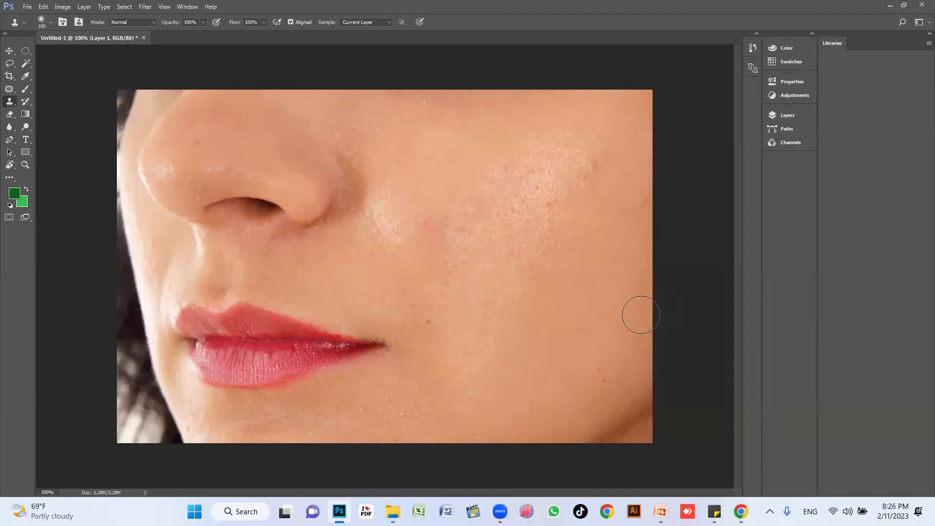
key("ctrl+z")
key("ctrl+z")
key("ctrl+z")
key("ctrl+z")
key("ctrl+z")
key("ctrl+z")
key("ctrl+z")
key("ctrl+z")
key("ctrl+z")
key("ctrl+shift+z")
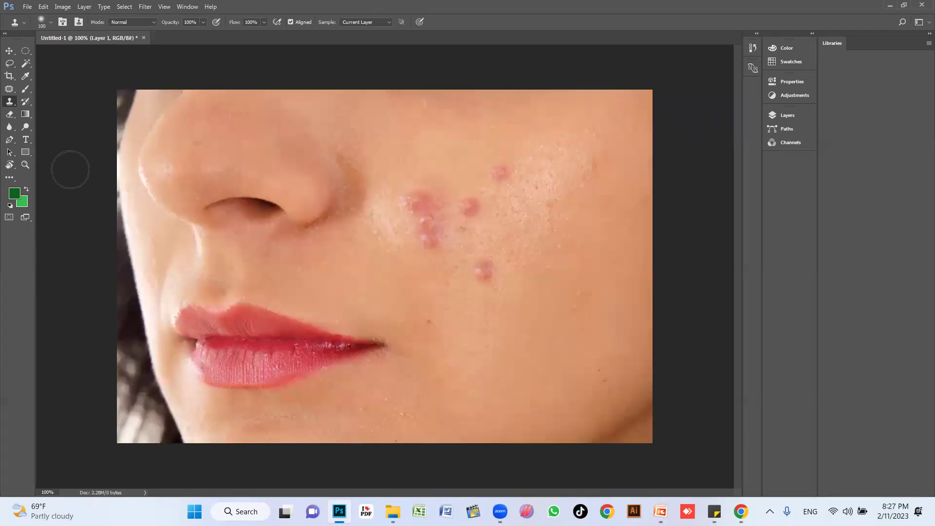
With the Patch Tool, patch the lower, upper and pink pimples using clean nearby skin
left_click(9, 90)
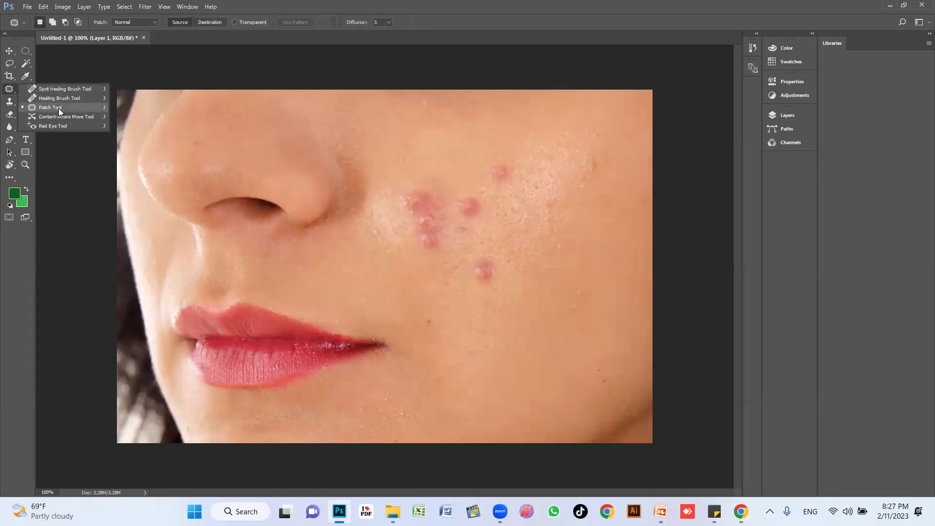
left_click(59, 107)
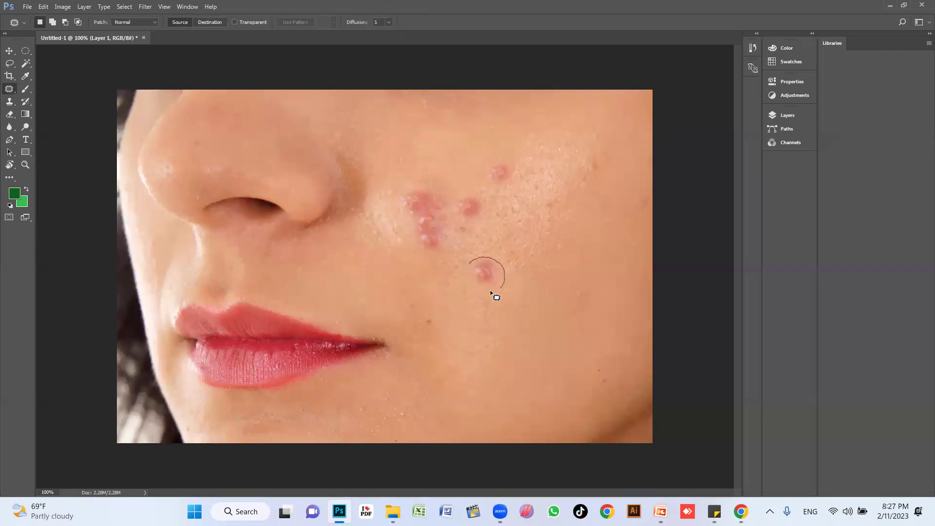
mouse_move(495, 262)
left_mouse_down()
mouse_move(485, 258)
mouse_move(538, 269)
left_mouse_up()
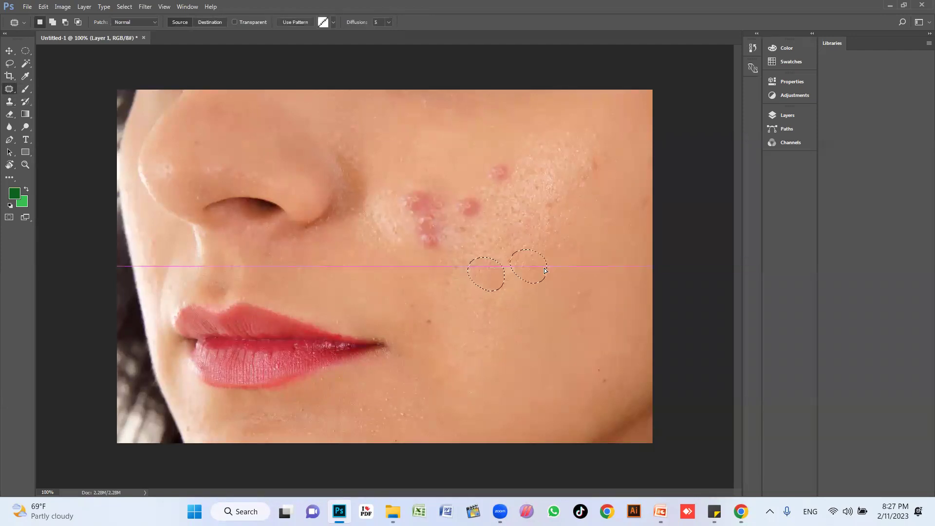
key("ctrl+d")
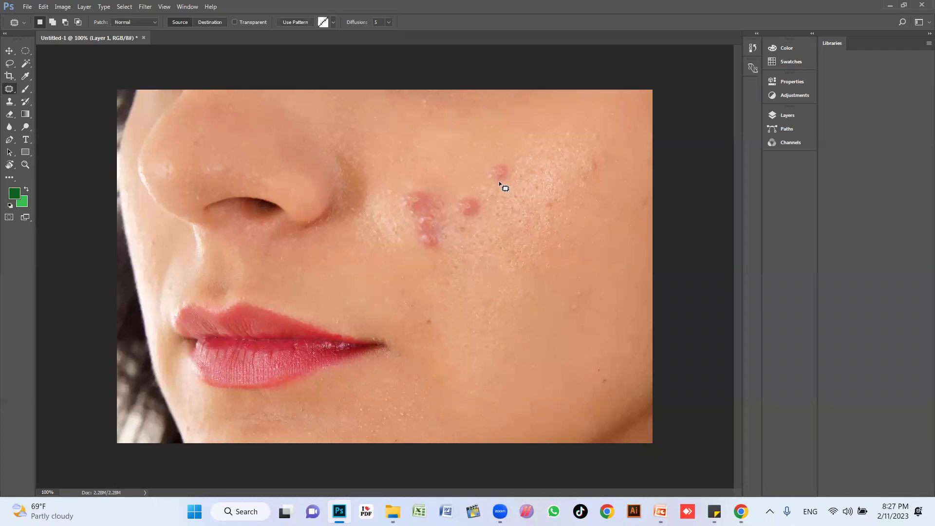
left_click_drag(499, 159, 488, 161)
left_click_drag(482, 214, 520, 216)
mouse_move(435, 254)
left_mouse_down()
mouse_move(409, 224)
mouse_move(484, 233)
mouse_move(434, 227)
mouse_move(461, 251)
mouse_move(528, 218)
left_mouse_up()
mouse_move(450, 220)
left_mouse_down()
mouse_move(423, 194)
mouse_move(465, 223)
mouse_move(528, 202)
left_mouse_up()
Patch the spots near the nose, high on the cheek, at the jaw edge and beside the lips
mouse_move(434, 176)
left_mouse_down()
mouse_move(417, 192)
mouse_move(484, 156)
left_mouse_up()
mouse_move(417, 170)
left_mouse_down()
mouse_move(424, 199)
mouse_move(510, 171)
mouse_move(494, 155)
mouse_move(455, 154)
left_mouse_up()
left_click_drag(569, 285, 539, 347)
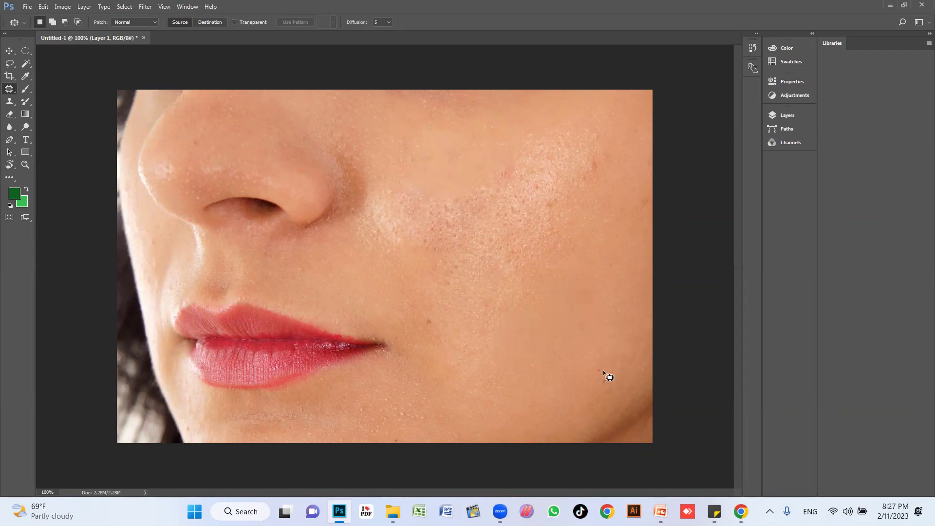
left_click_drag(610, 381, 539, 344)
mouse_move(409, 310)
left_mouse_down()
mouse_move(440, 334)
mouse_move(410, 295)
mouse_move(472, 303)
left_mouse_up()
left_click(522, 308)
Close the retouched face photo and discard the changes
left_click(144, 38)
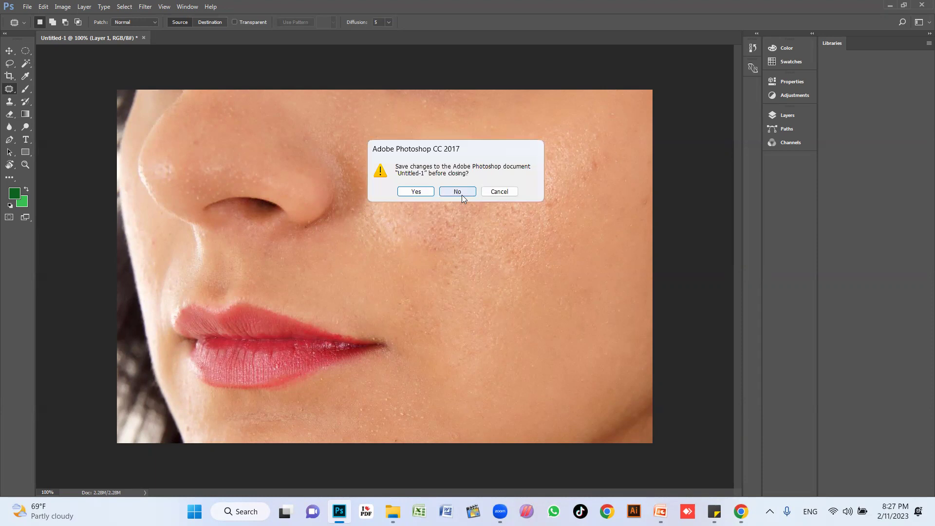
left_click(461, 192)
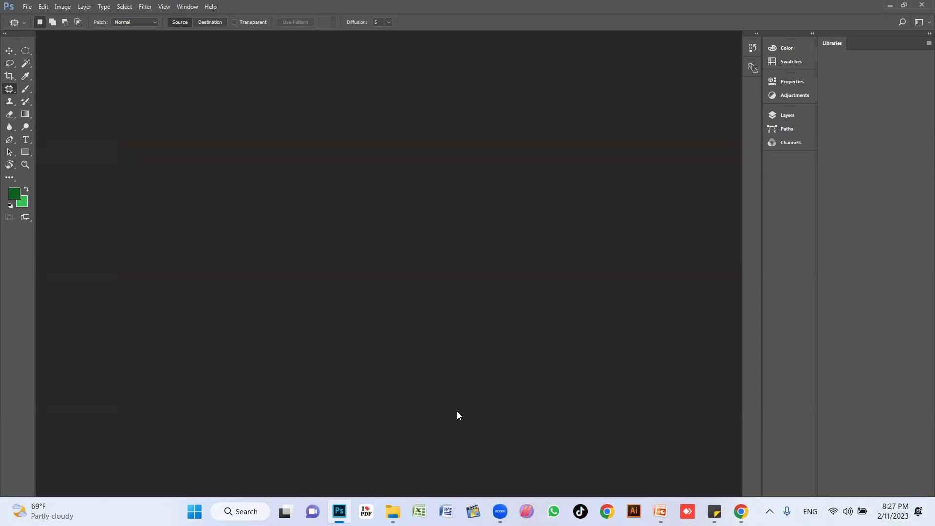